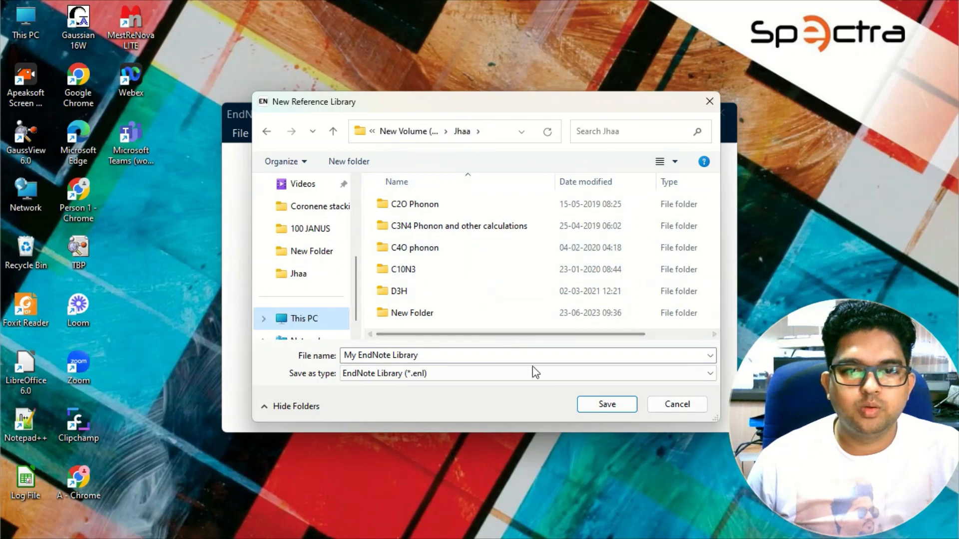
- Save the new reference library as My EndNote Library in New Folder inside Jhaa, and maximize its window
scroll(481, 277, right, 2)
scroll(480, 278, left, 2)
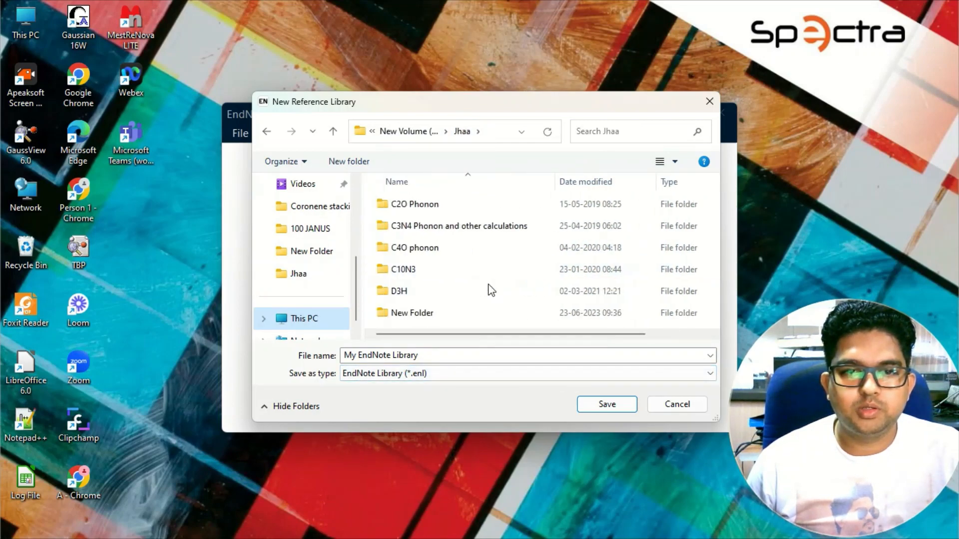
click(459, 314)
click(600, 404)
click(605, 405)
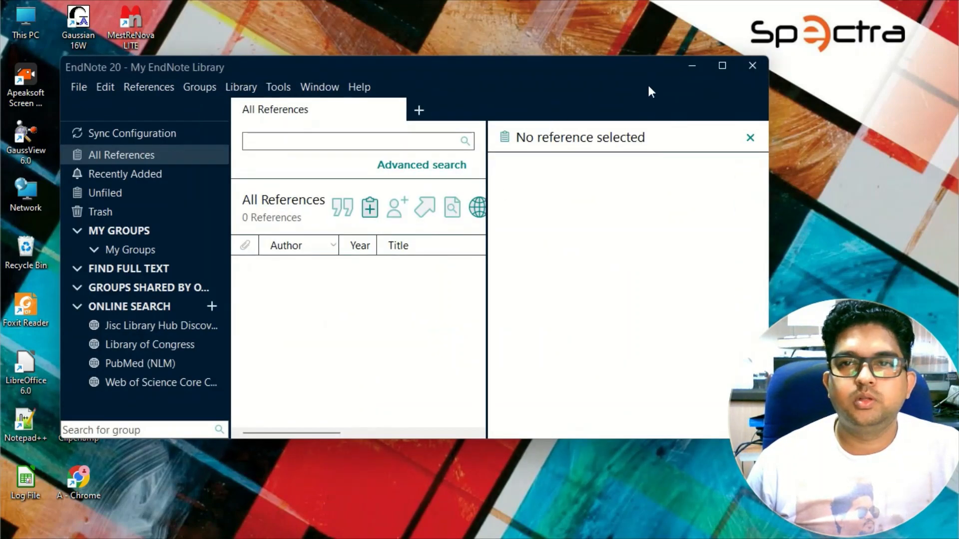
click(721, 65)
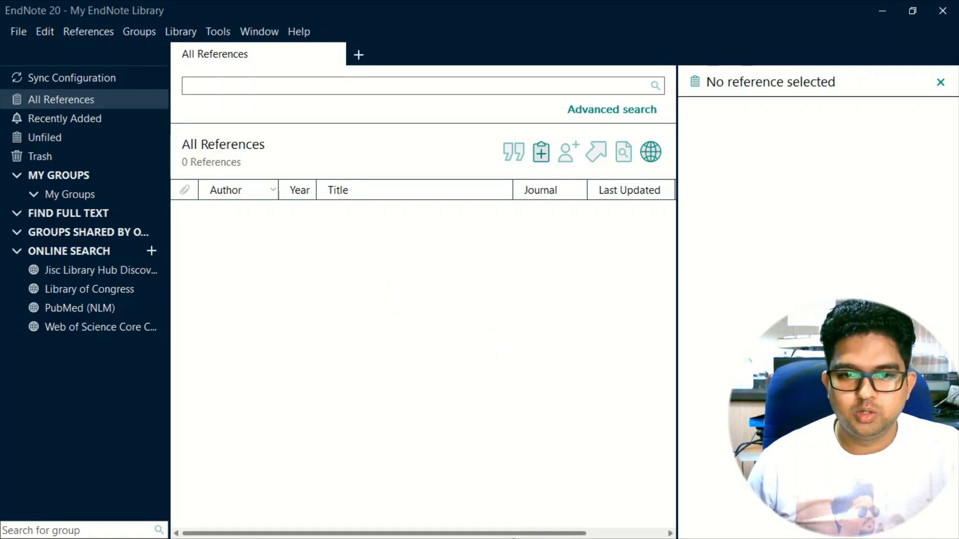
- Minimize the library, switch to Google Chrome in Guest mode, and maximize the browser window
click(879, 12)
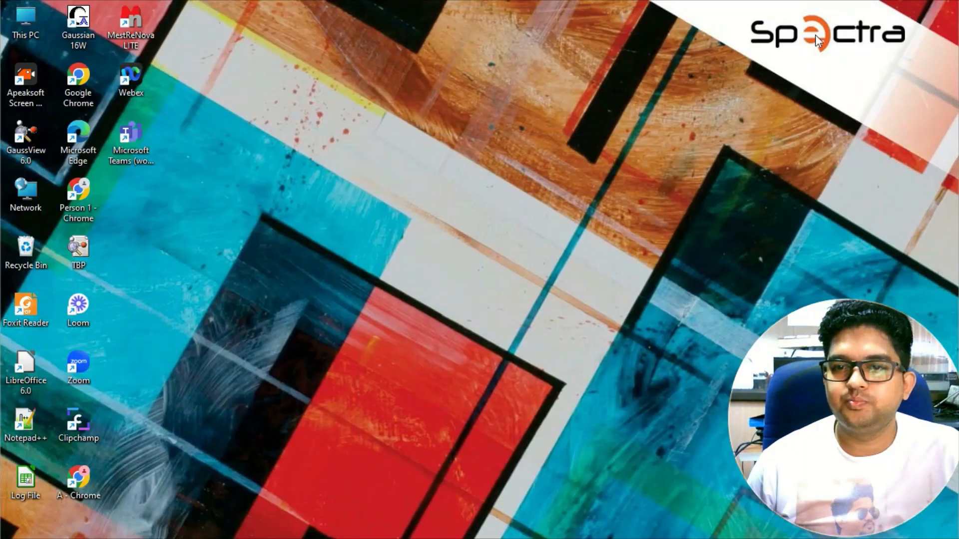
click(557, 524)
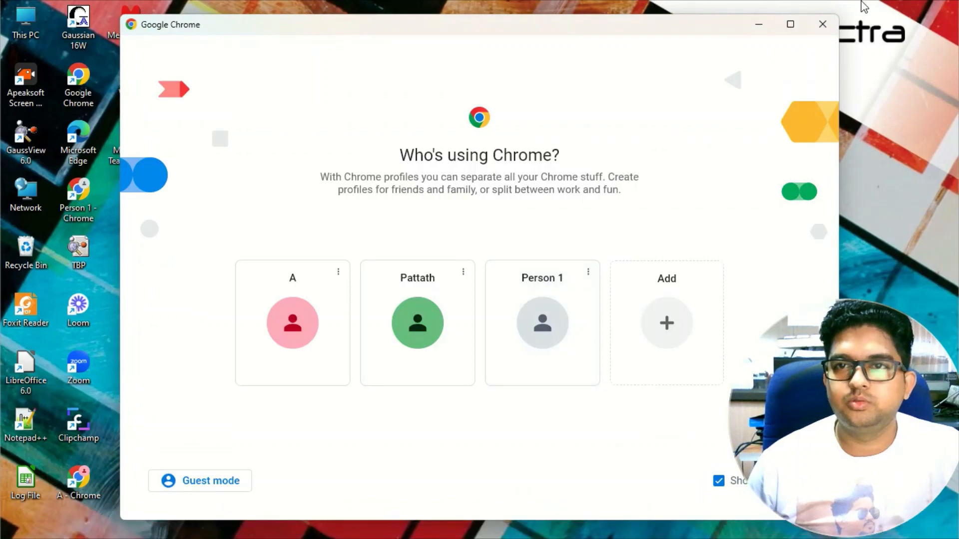
click(790, 24)
click(120, 497)
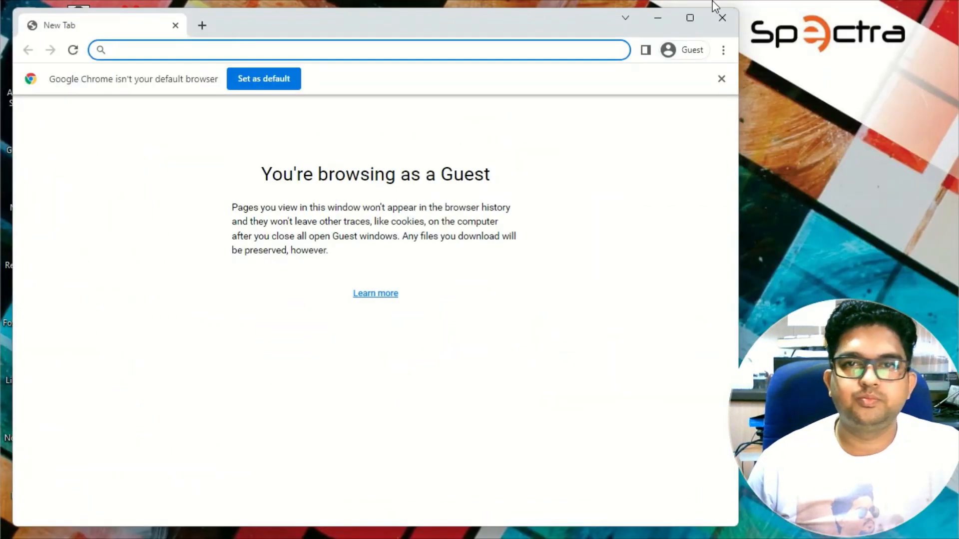
click(685, 18)
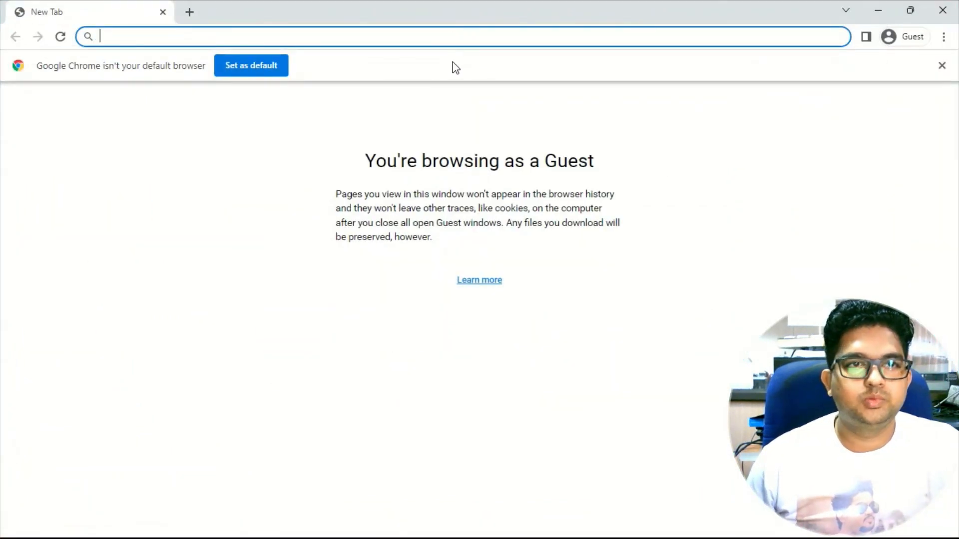
- Search Google for "scopus" and open the scopus.com result
text(scopus)
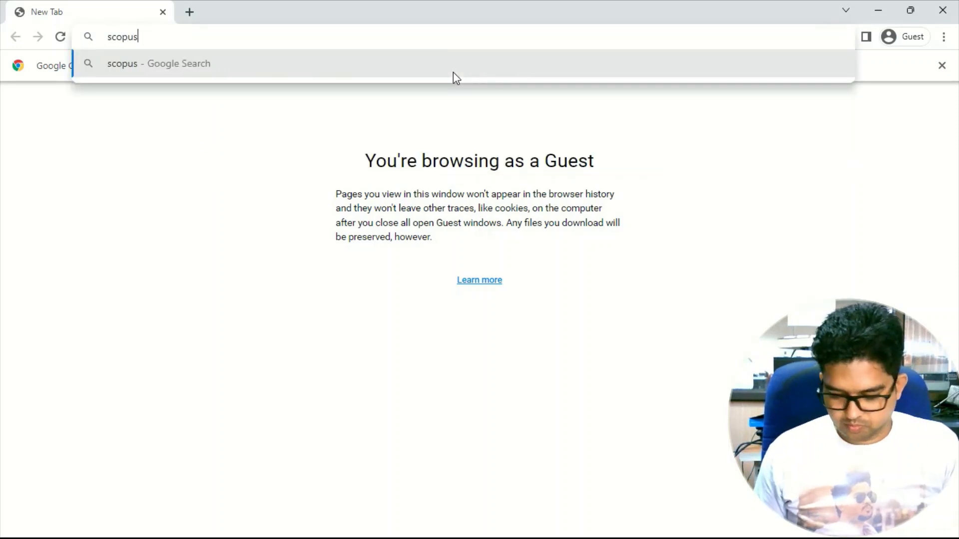
key(Return)
click(44, 161)
click(185, 226)
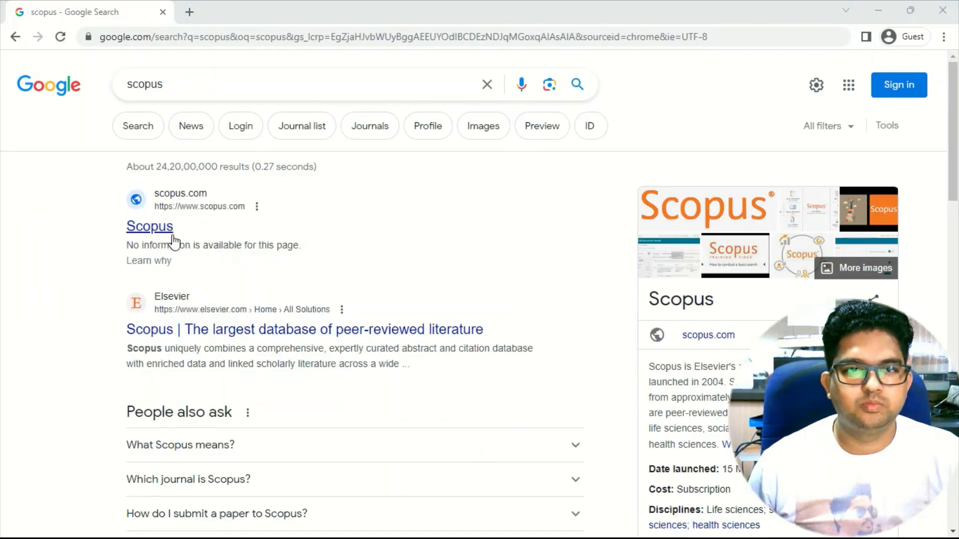
click(159, 231)
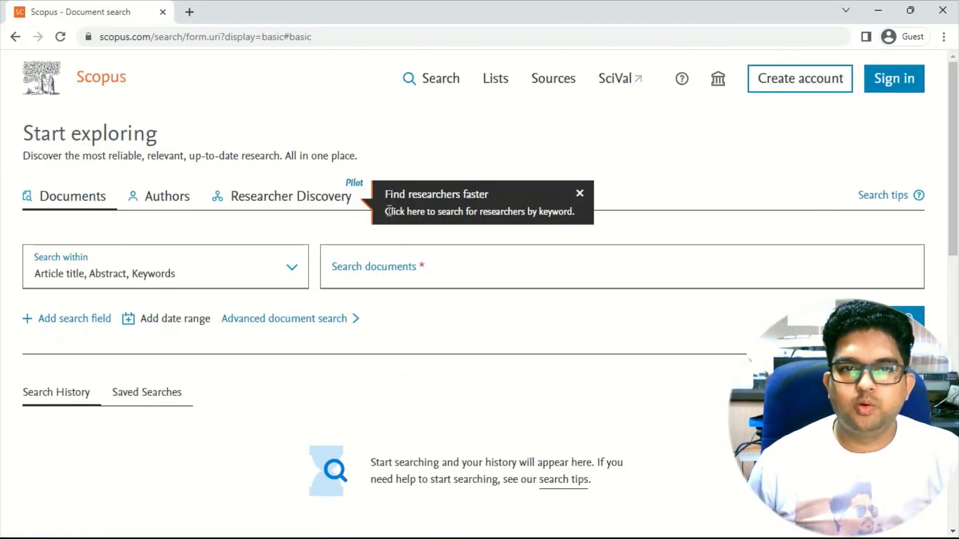
- Dismiss the researcher tip and search Scopus documents for "topological insulator" within article title, abstract and keywords
click(582, 197)
click(449, 274)
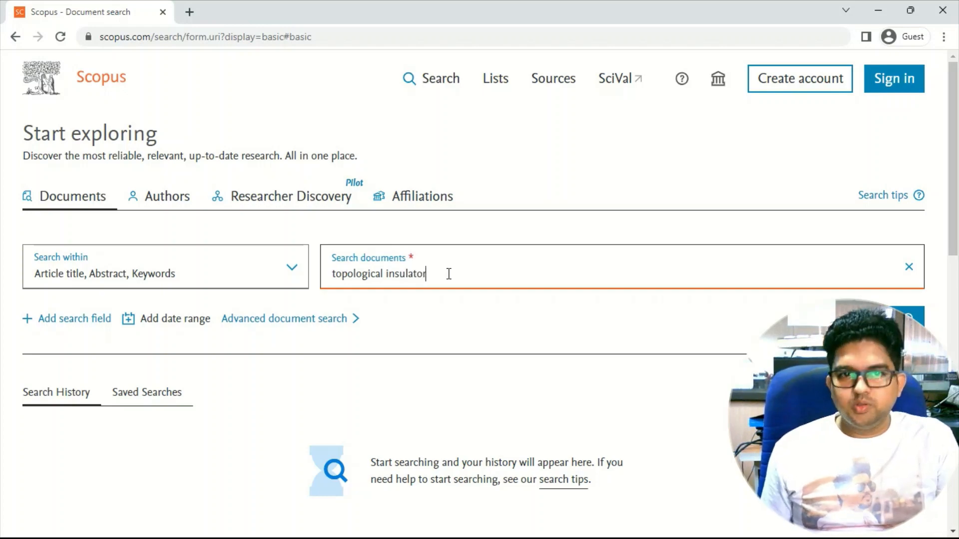
key(Return)
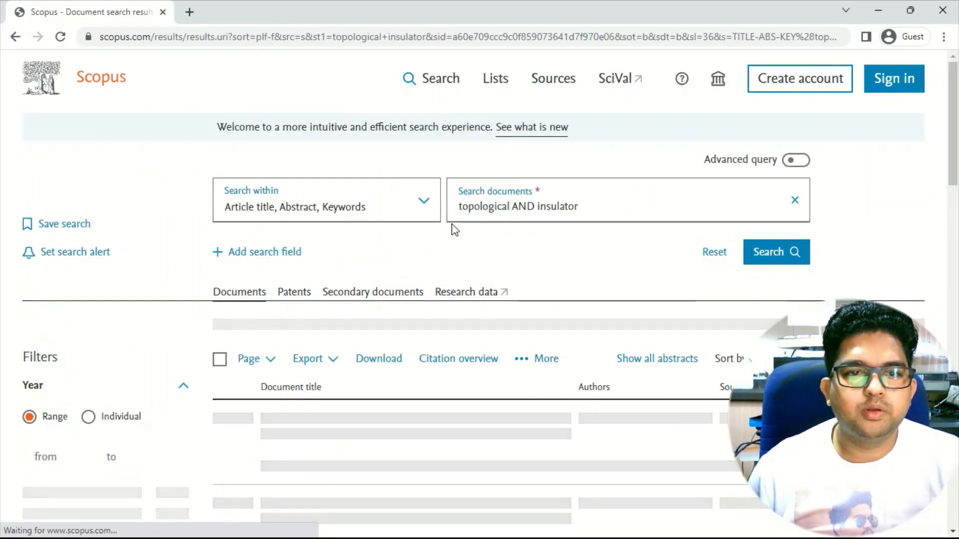
scroll(497, 237, down, 4)
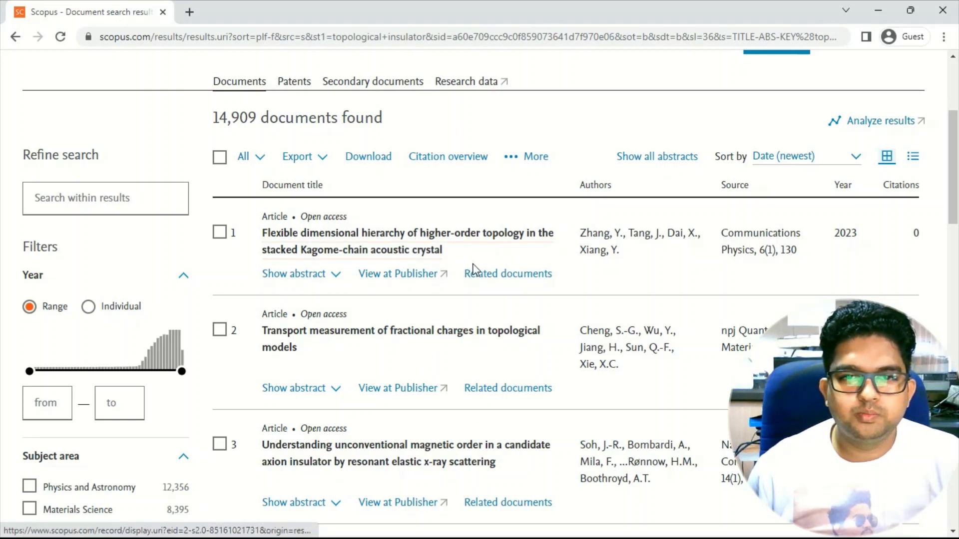
- Open the publisher's page for the first result on the stacked Kagome-chain acoustic crystal and accept all cookies
click(399, 283)
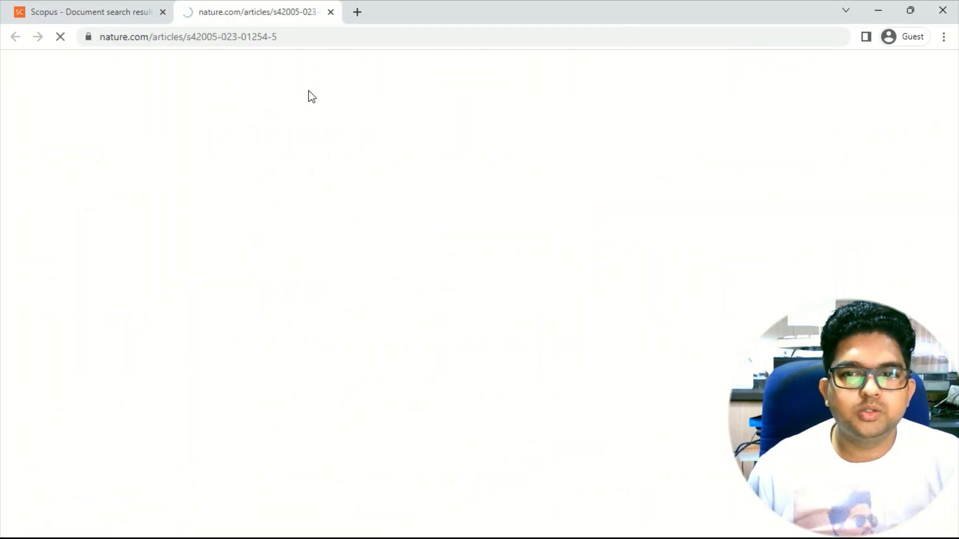
scroll(386, 184, down, 1)
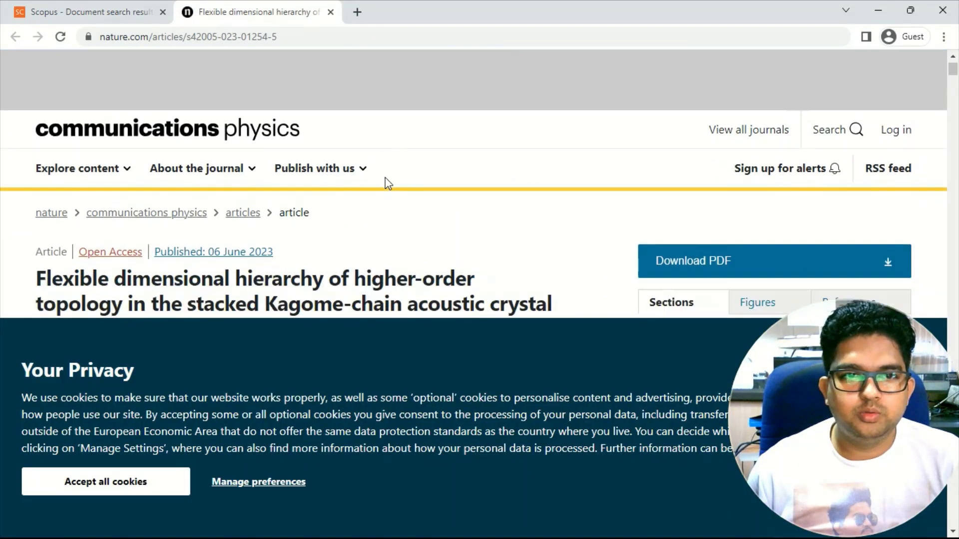
click(165, 485)
scroll(395, 264, up, 1)
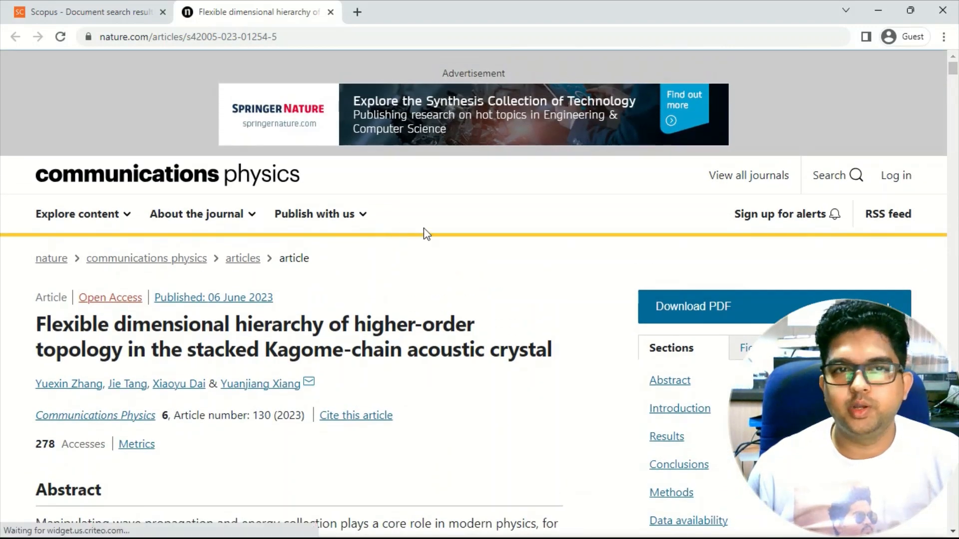
scroll(412, 252, down, 1)
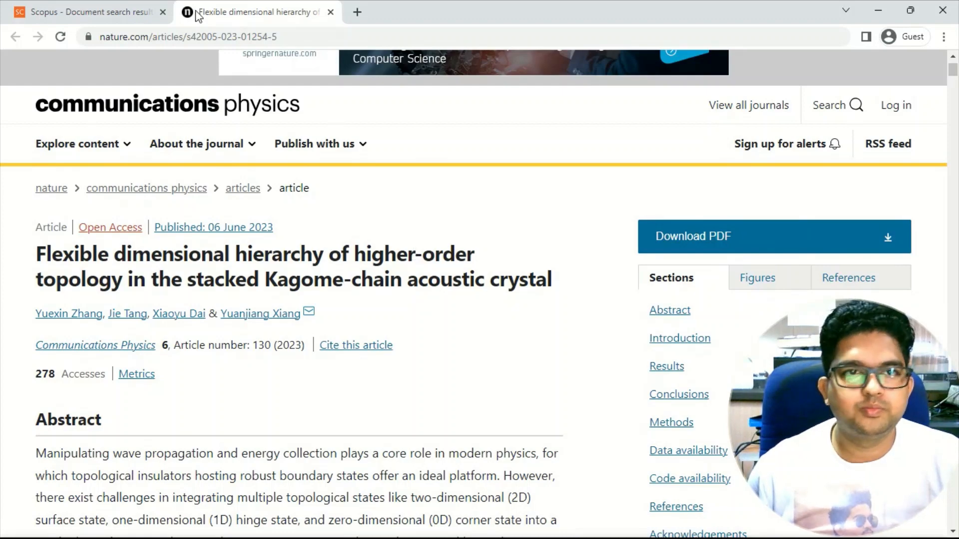
- Return to the Scopus results and look through the documents on the first page
click(90, 12)
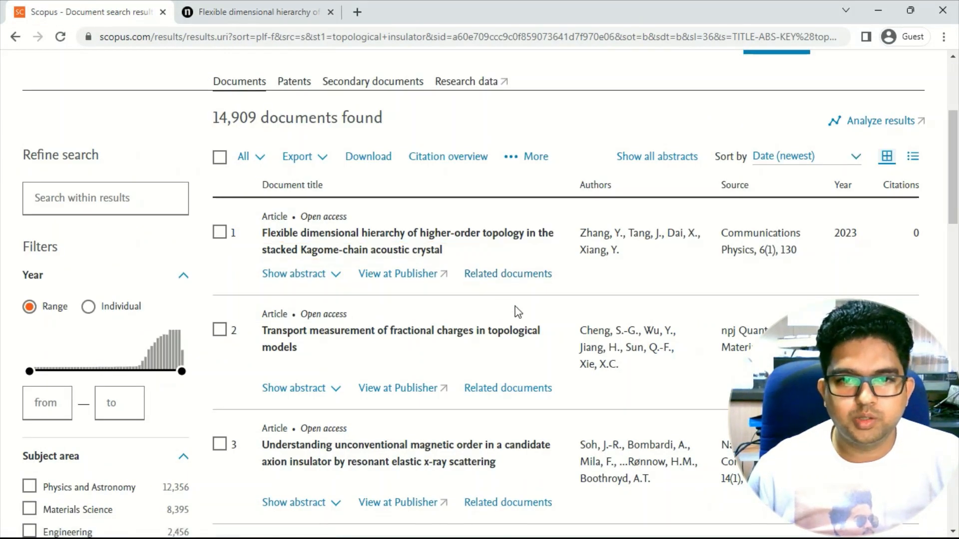
scroll(522, 299, down, 4)
scroll(454, 323, down, 6)
scroll(482, 245, down, 2)
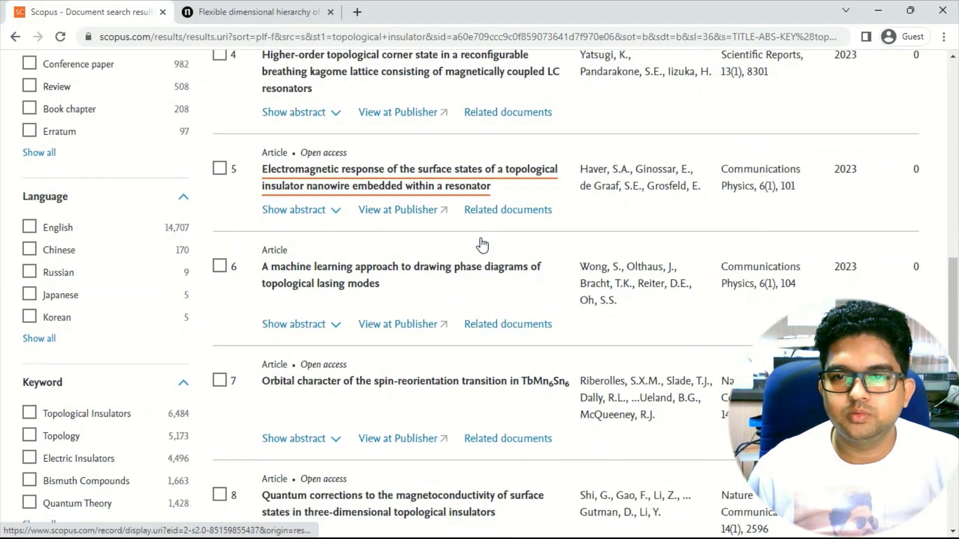
scroll(481, 245, down, 4)
scroll(480, 243, down, 3)
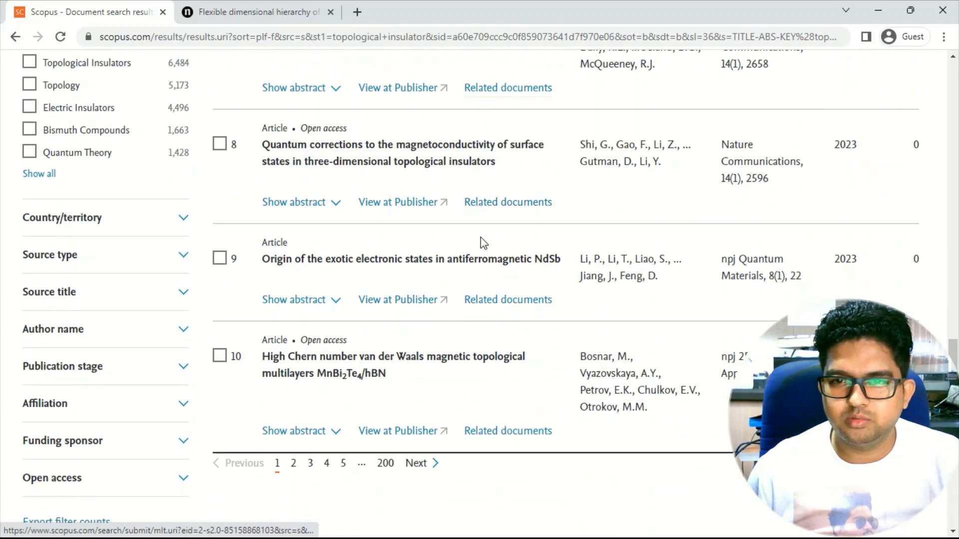
scroll(480, 243, down, 1)
- Go back to the Kagome-chain article and show its Cite this article section, briefly highlighting the citation text
click(239, 12)
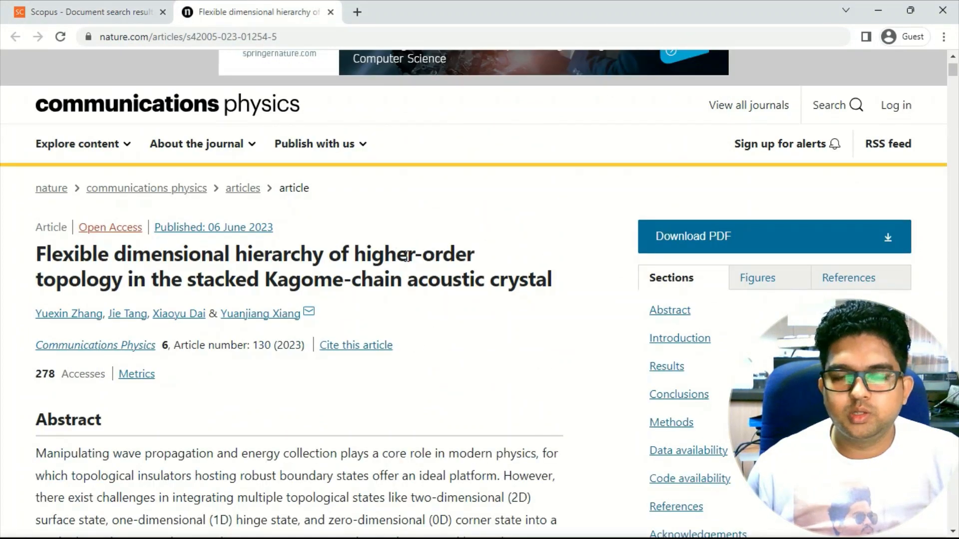
click(369, 352)
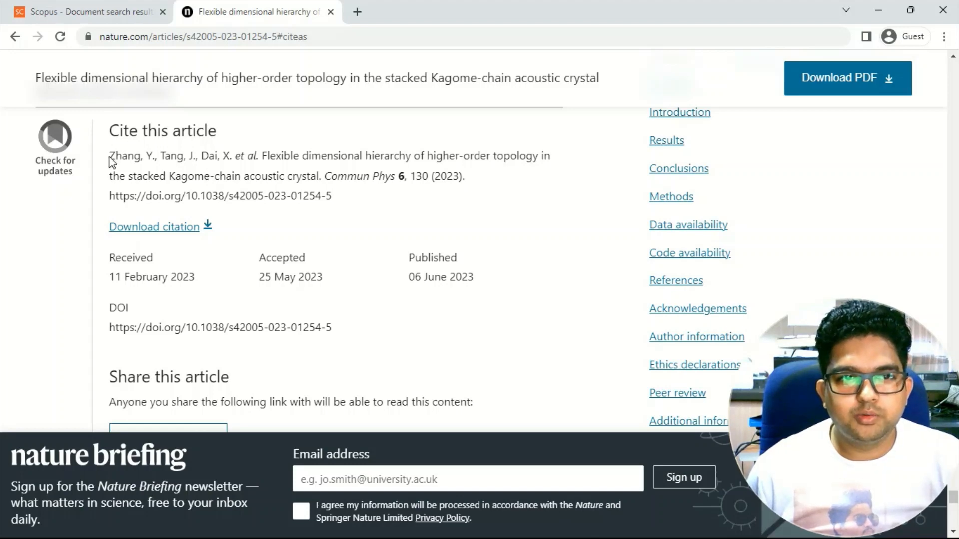
drag(113, 162, 473, 176)
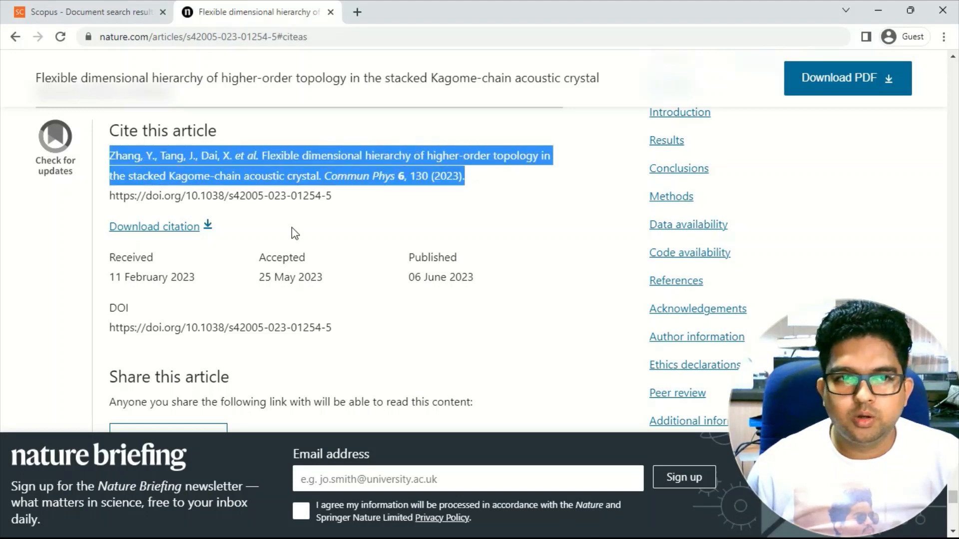
click(190, 245)
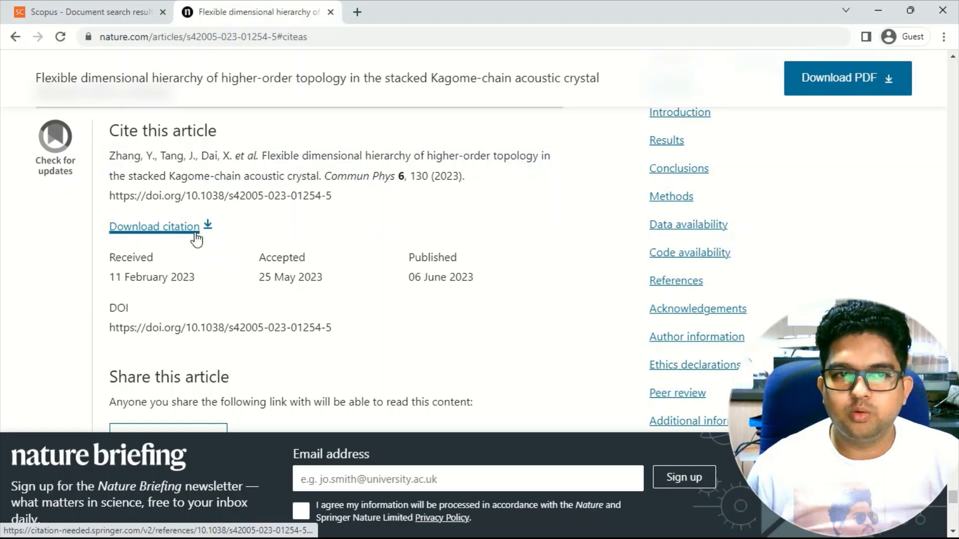
scroll(257, 252, down, 2)
scroll(257, 254, up, 2)
click(207, 228)
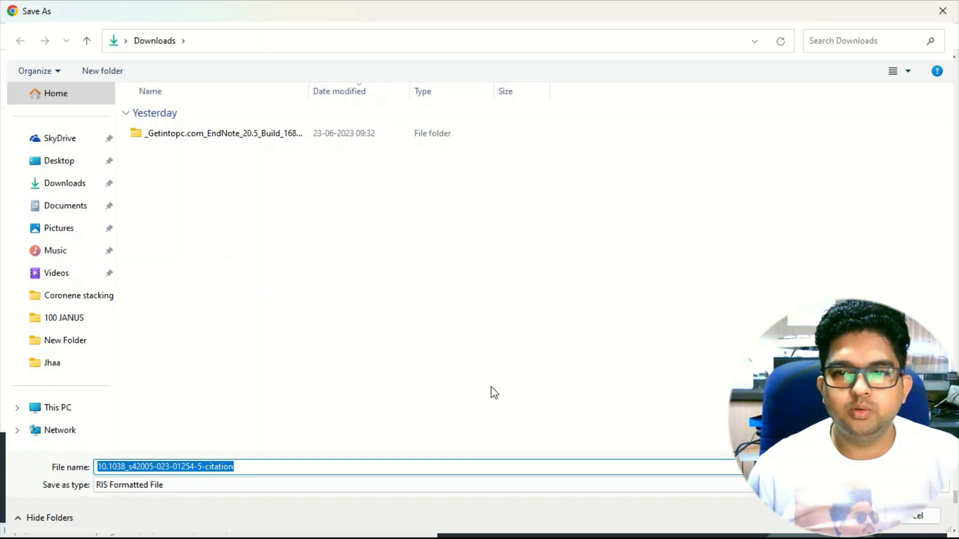
click(846, 516)
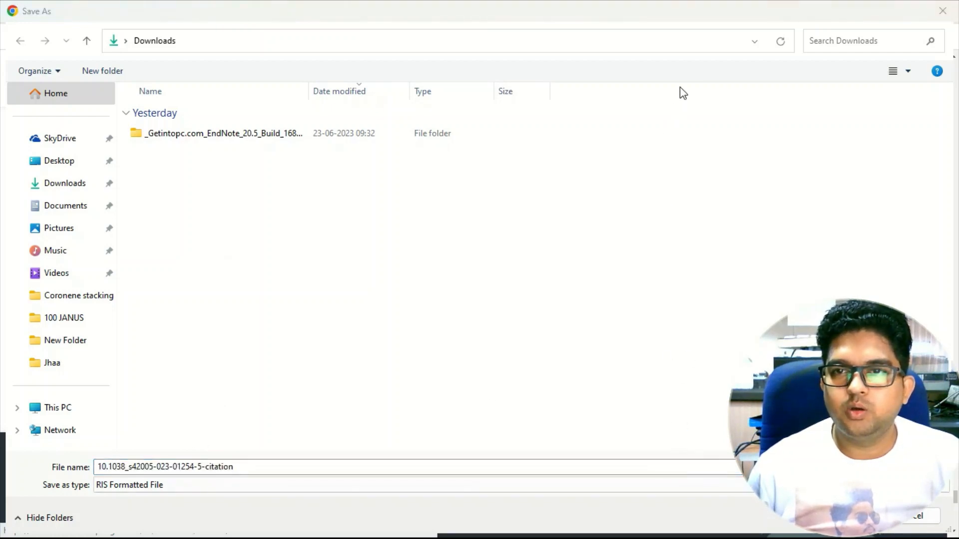
drag(834, 412, 829, 319)
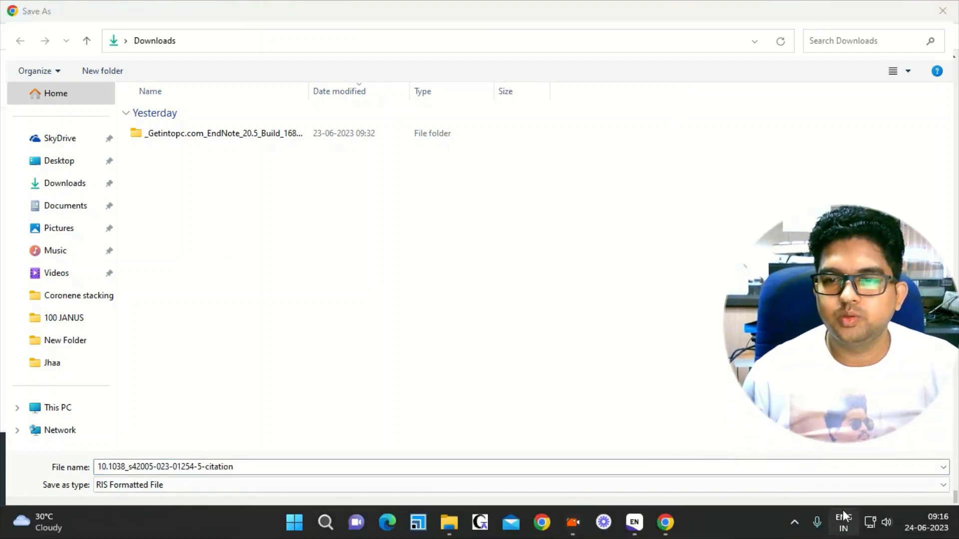
click(840, 516)
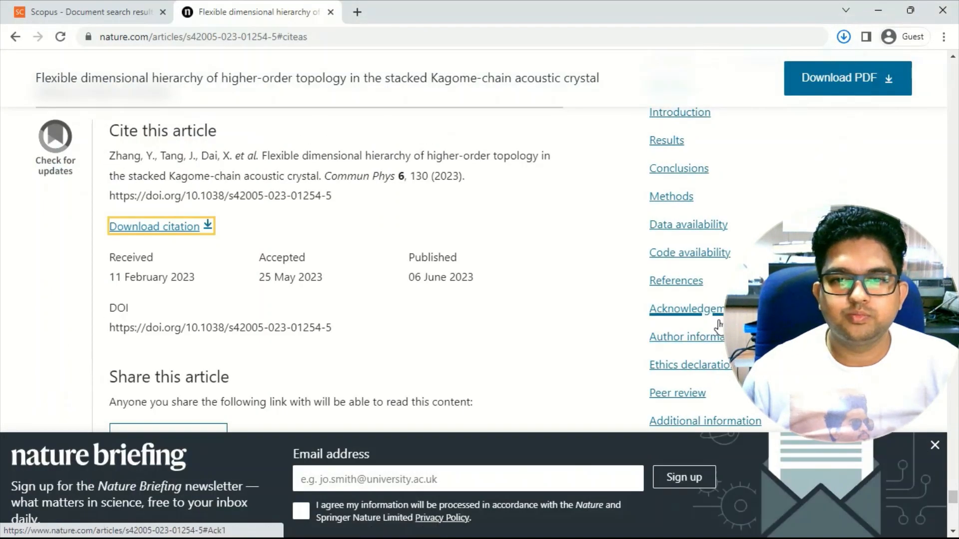
drag(814, 325, 830, 369)
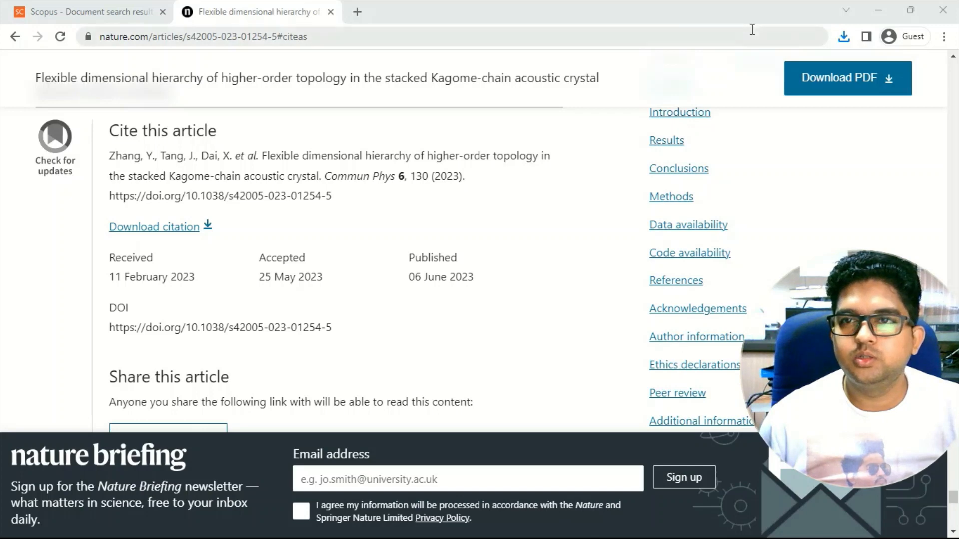
- Open Chrome's full list of downloads
click(844, 37)
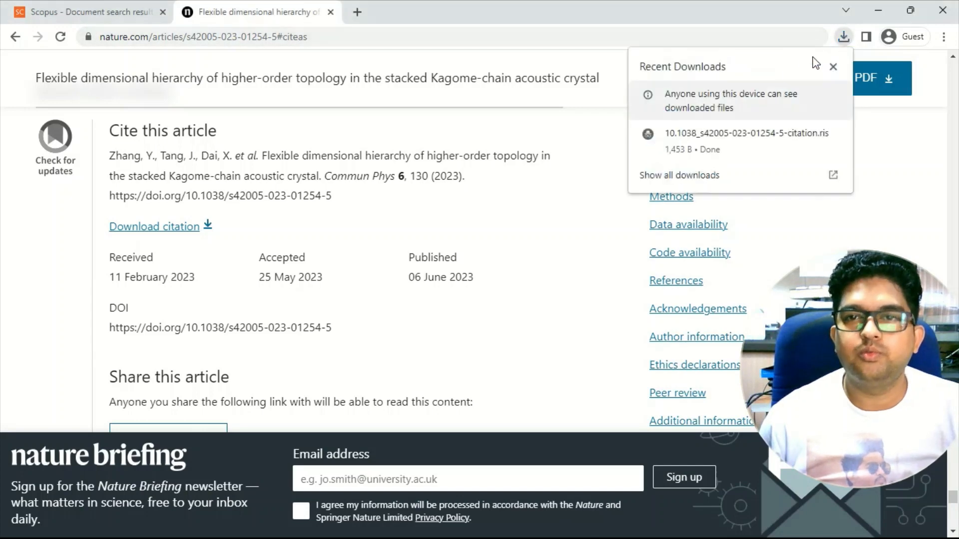
click(694, 175)
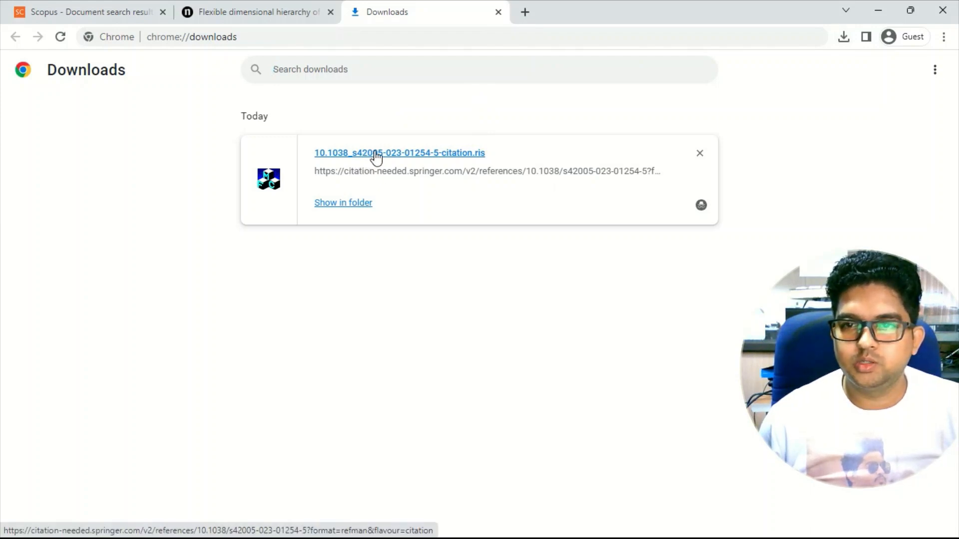
- Switch to EndNote to check the reference list of My EndNote Library, then return to Chrome's downloads
mouse_move(539, 538)
click(641, 529)
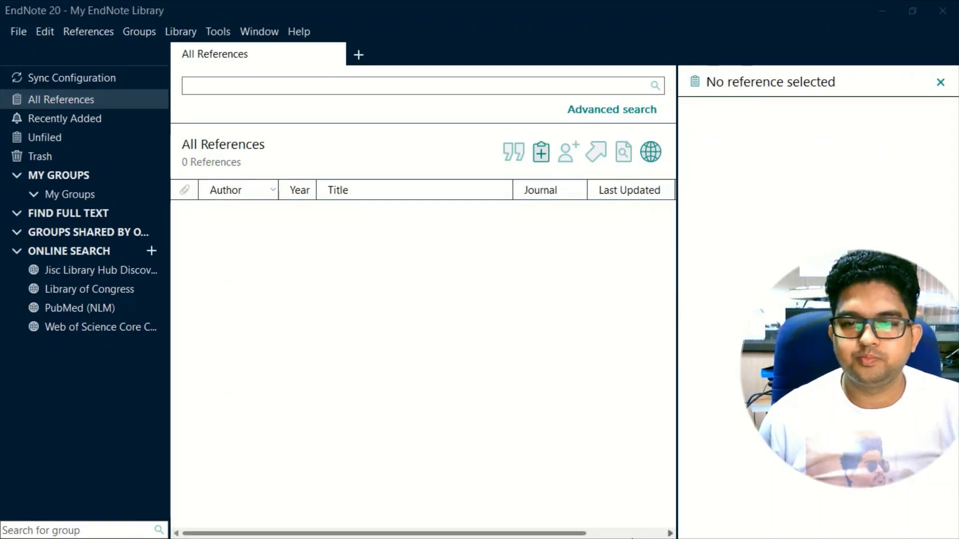
click(696, 222)
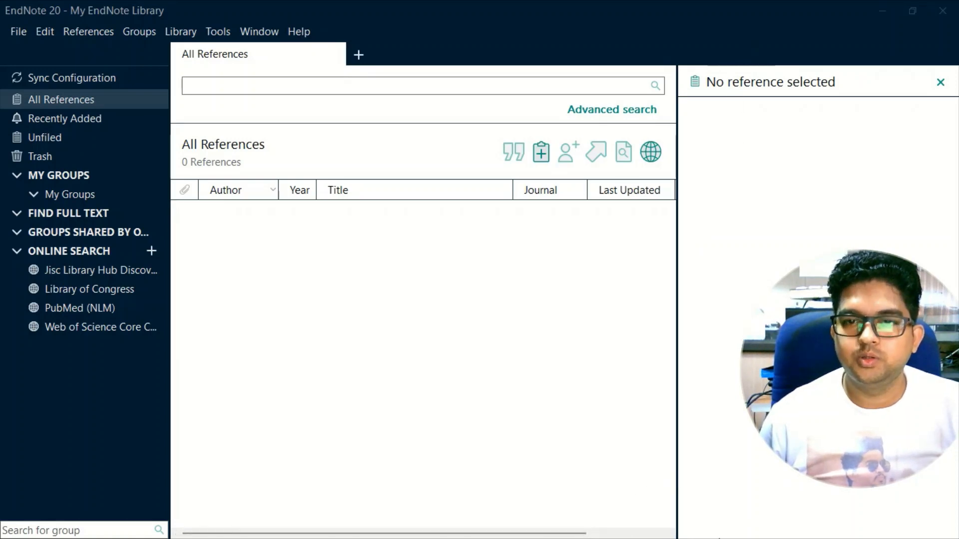
click(882, 9)
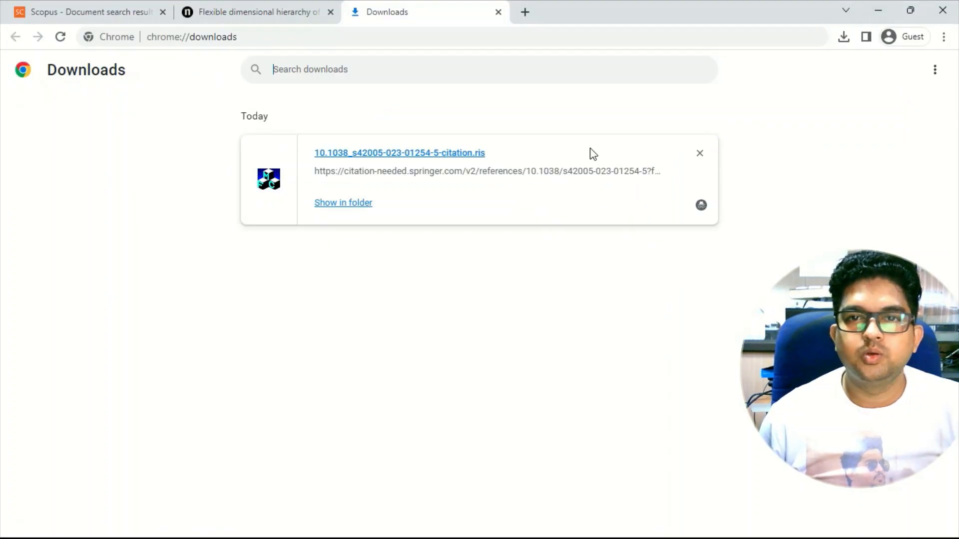
click(424, 153)
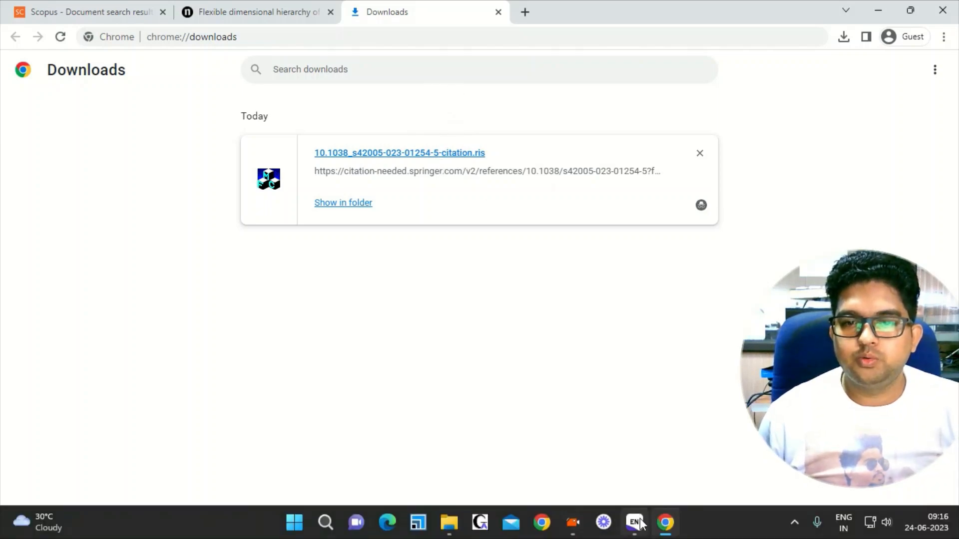
mouse_move(635, 523)
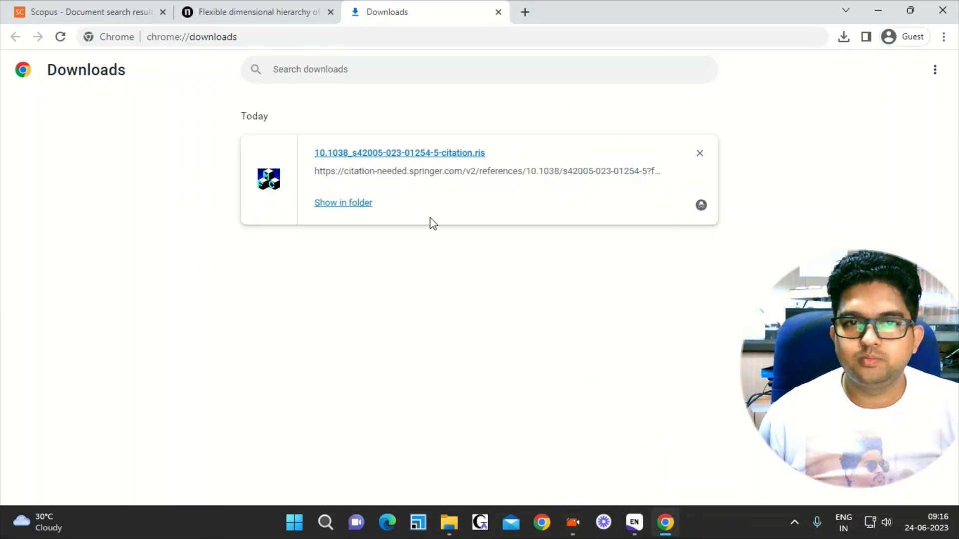
double_click(459, 158)
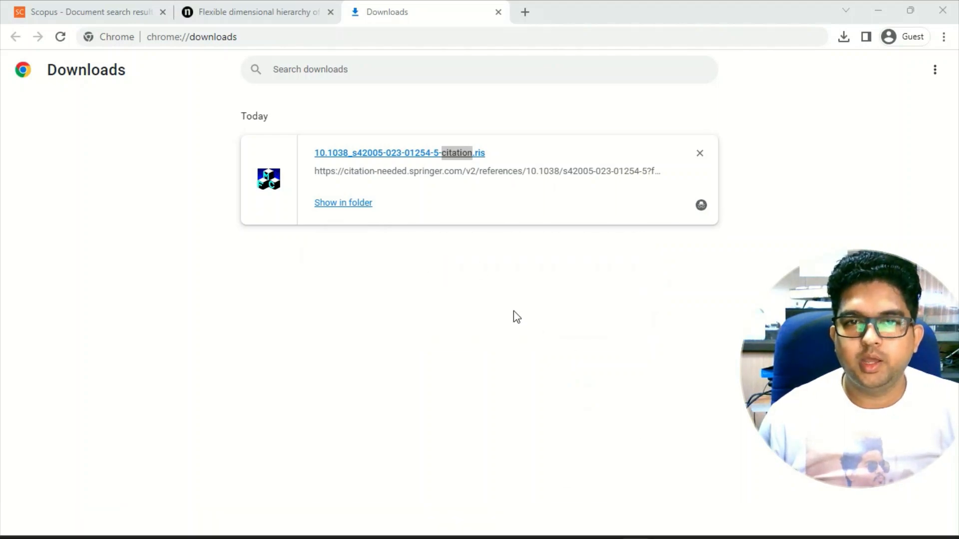
click(634, 523)
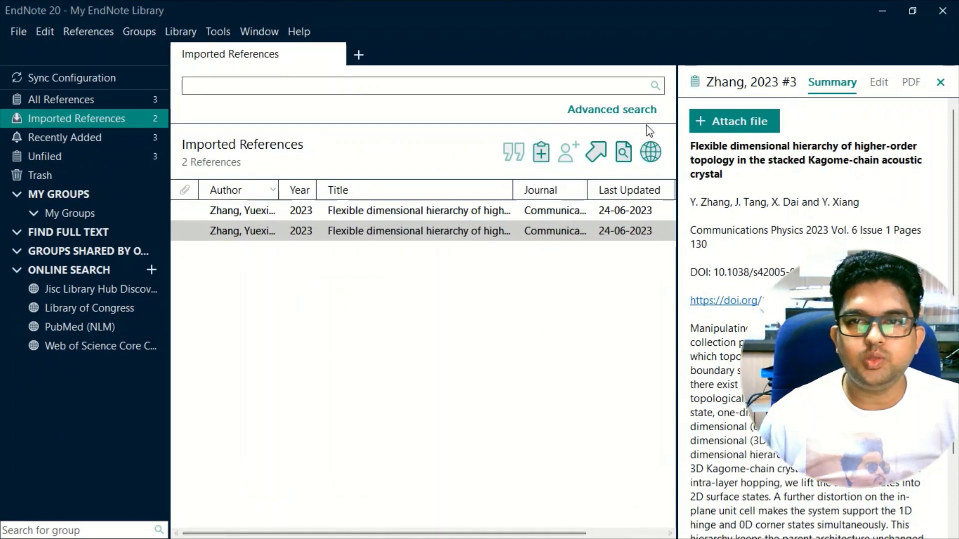
- Delete the second, duplicate entry in Imported References and widen the Journal column to fit the journal name
click(432, 234)
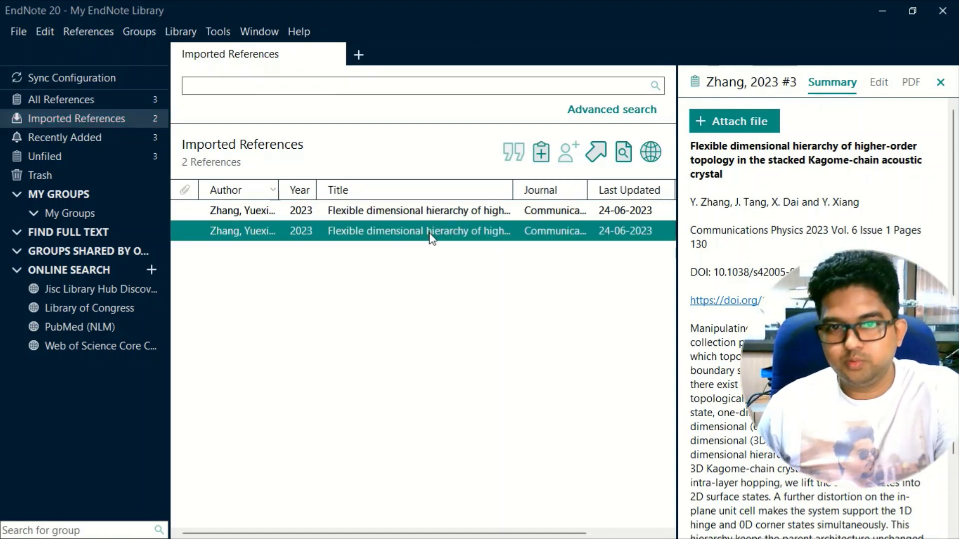
key(Delete)
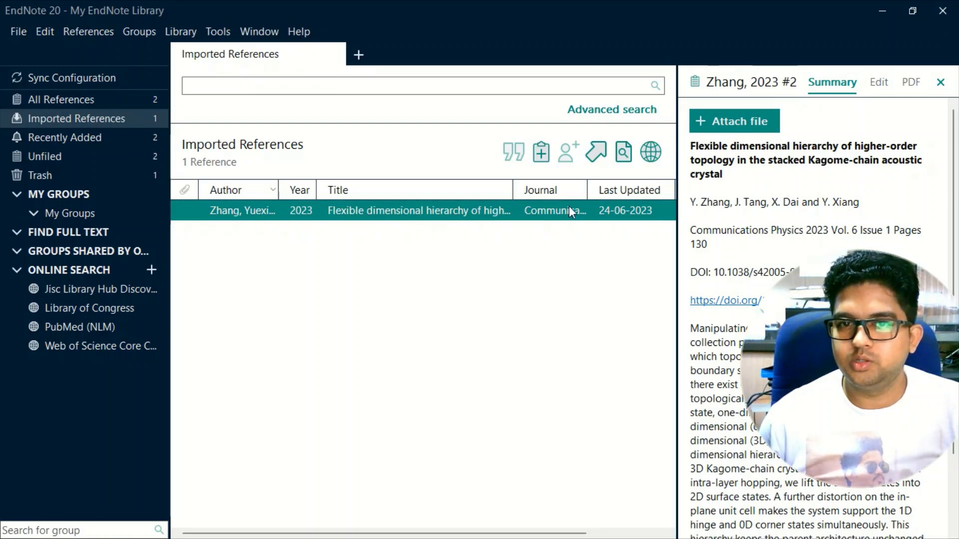
drag(584, 190, 657, 190)
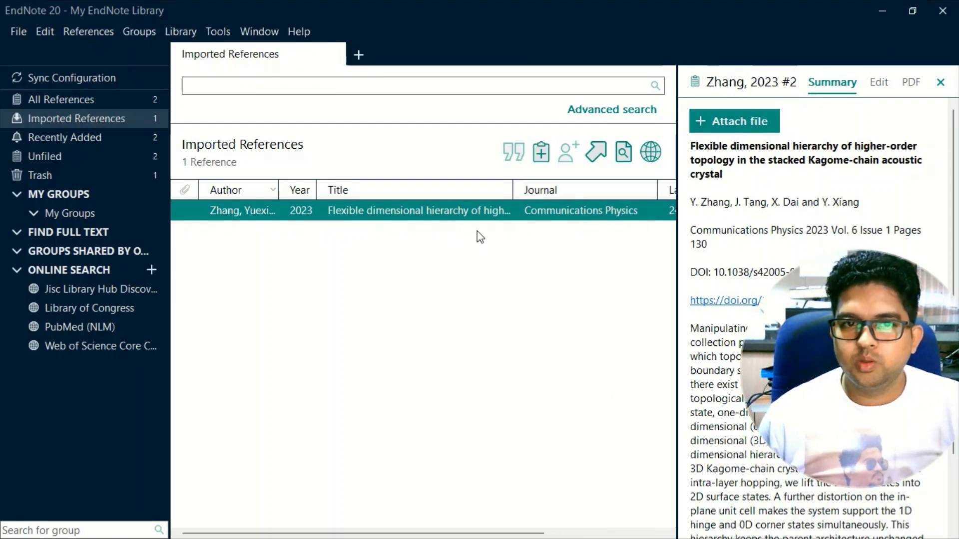
- Run Find Full Text on the imported Kagome-chain reference to retrieve its PDF, minimizing and restoring EndNote during the search
right_click(377, 213)
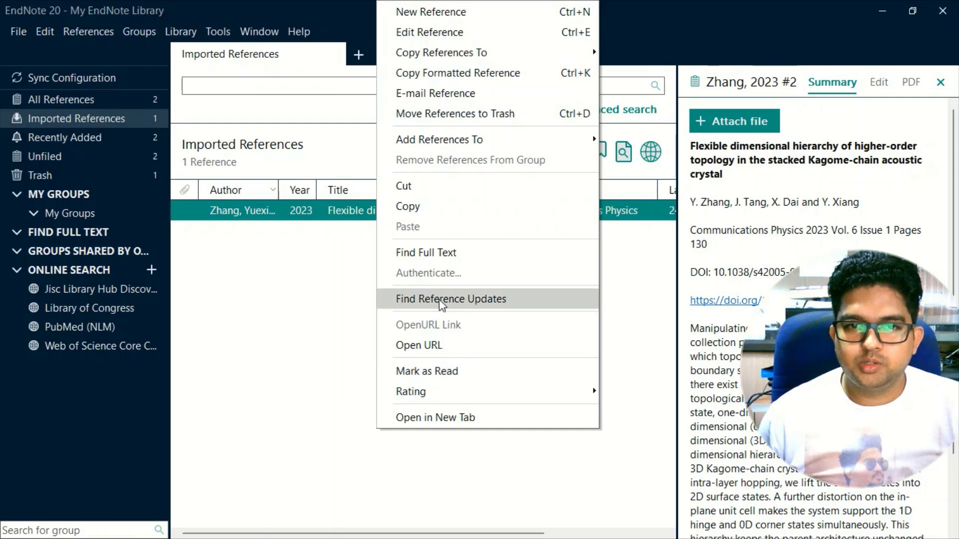
click(442, 256)
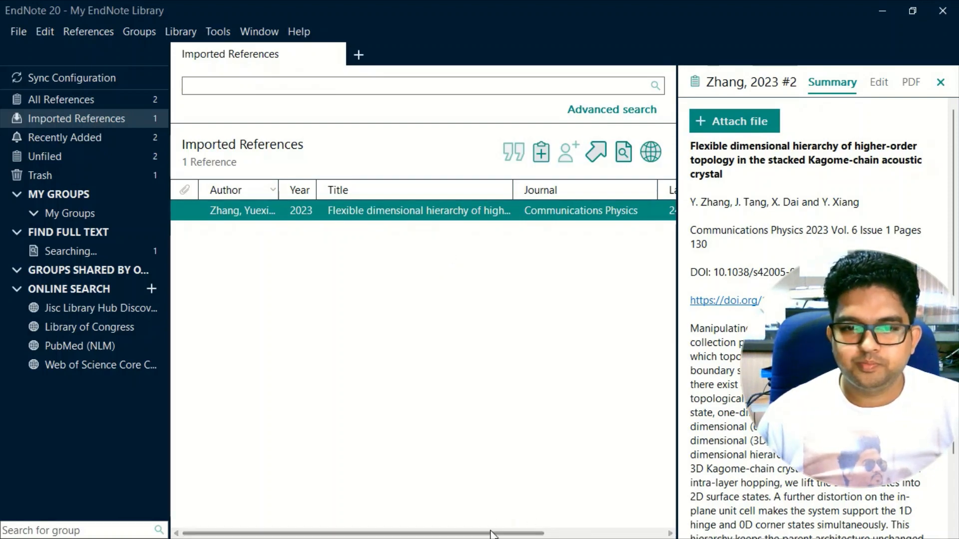
click(883, 10)
click(557, 538)
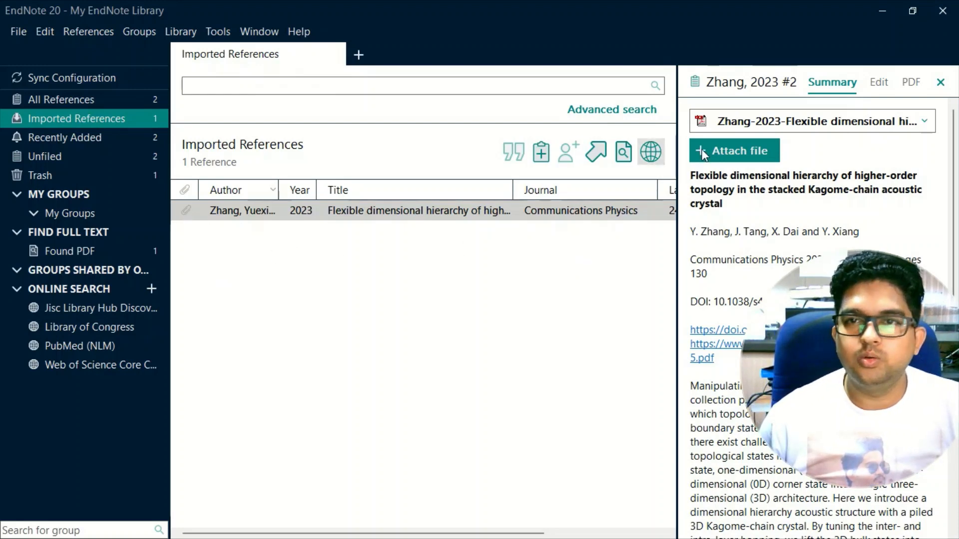
- View the reference's attached PDF in its own maximized window, highlight part of the abstract while reading, and close the window
click(912, 84)
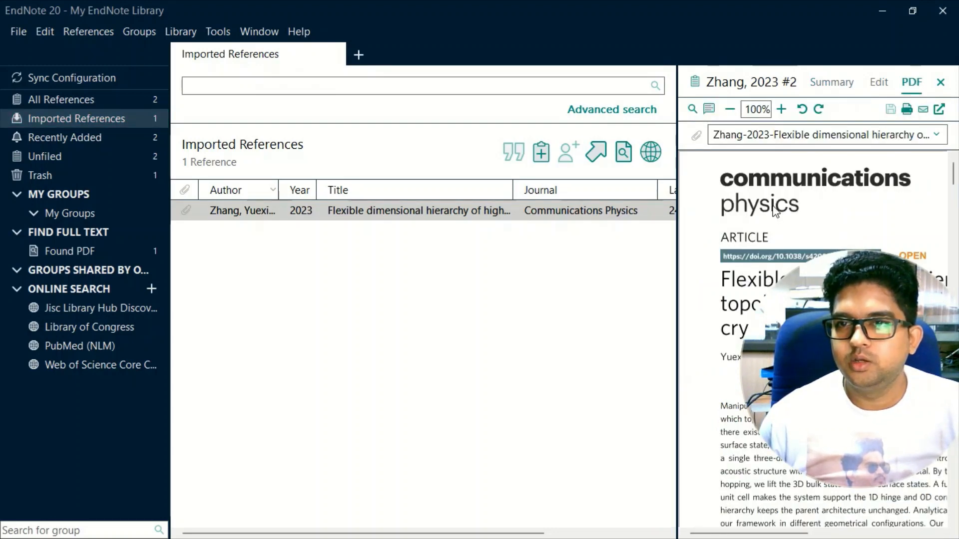
click(938, 111)
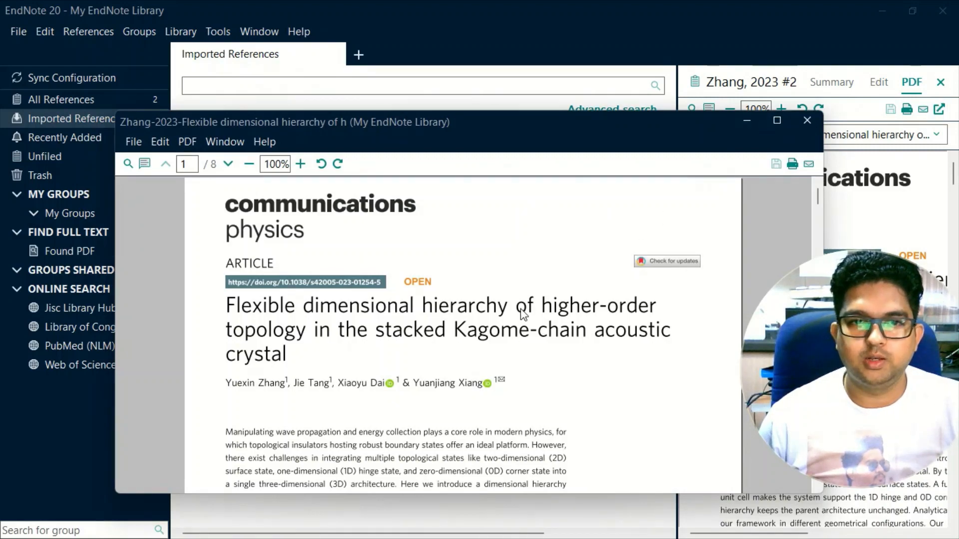
scroll(522, 312, down, 5)
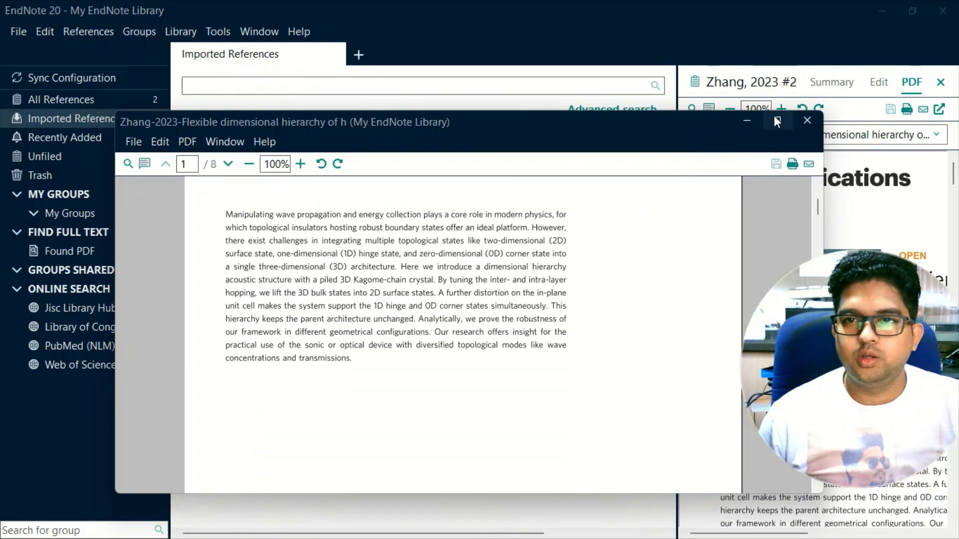
click(777, 122)
scroll(601, 190, down, 2)
scroll(610, 191, up, 2)
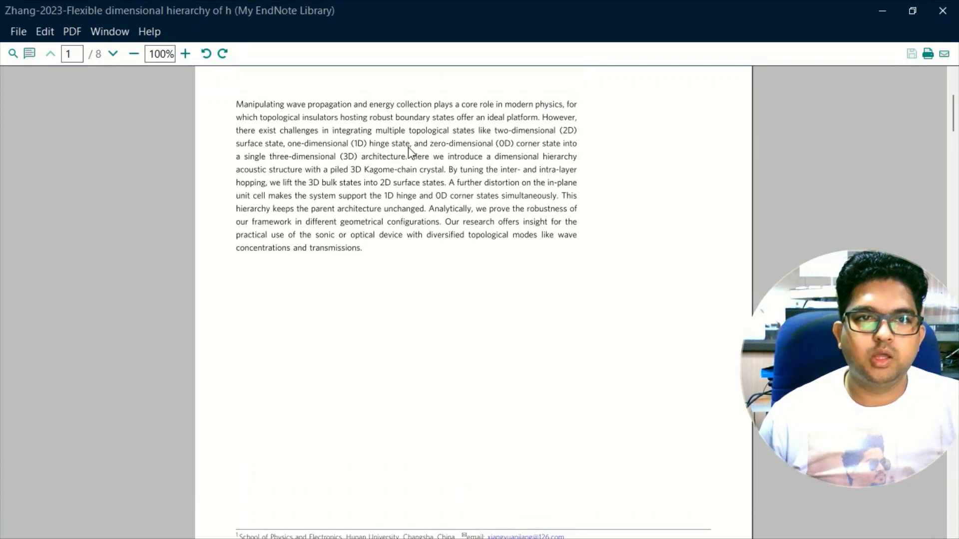
drag(266, 104, 568, 158)
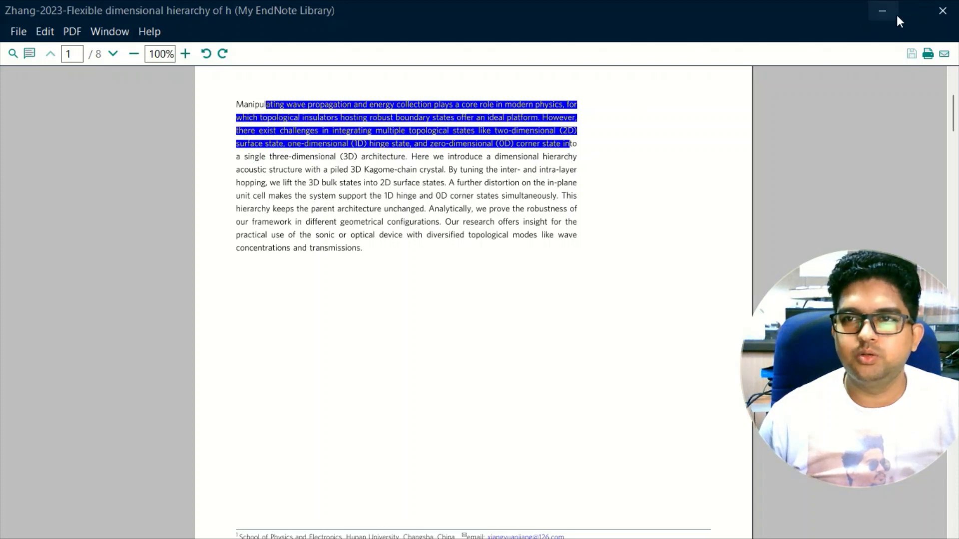
click(939, 10)
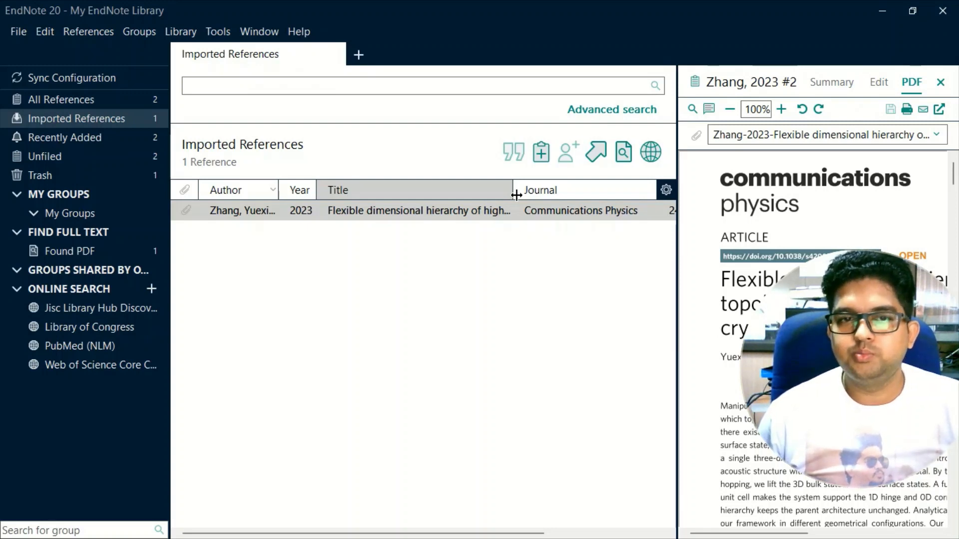
- Create a new group named test under My Groups
click(456, 216)
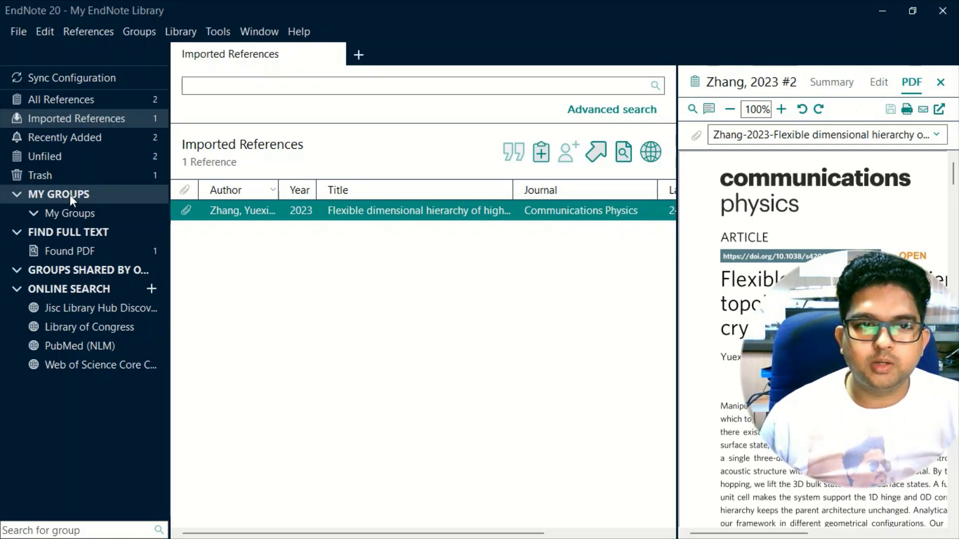
right_click(41, 196)
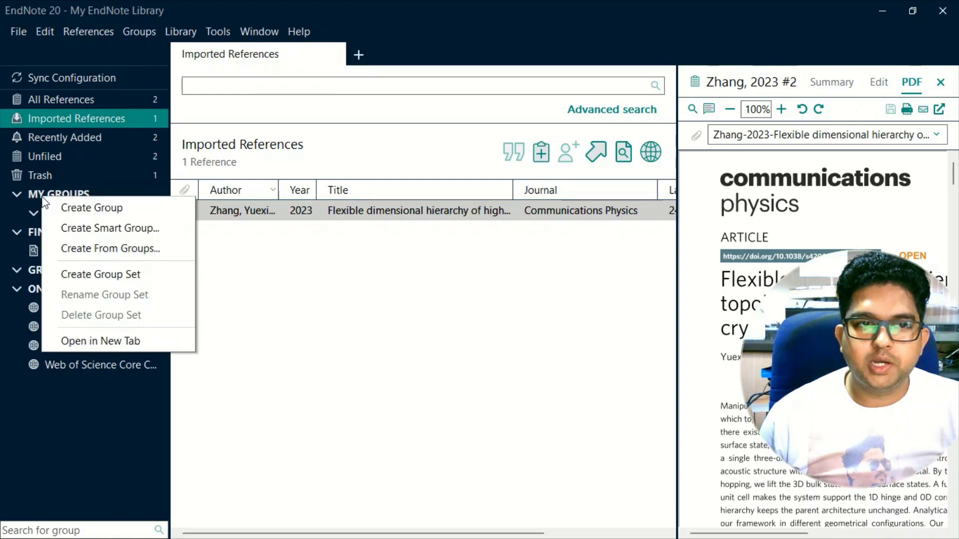
click(96, 208)
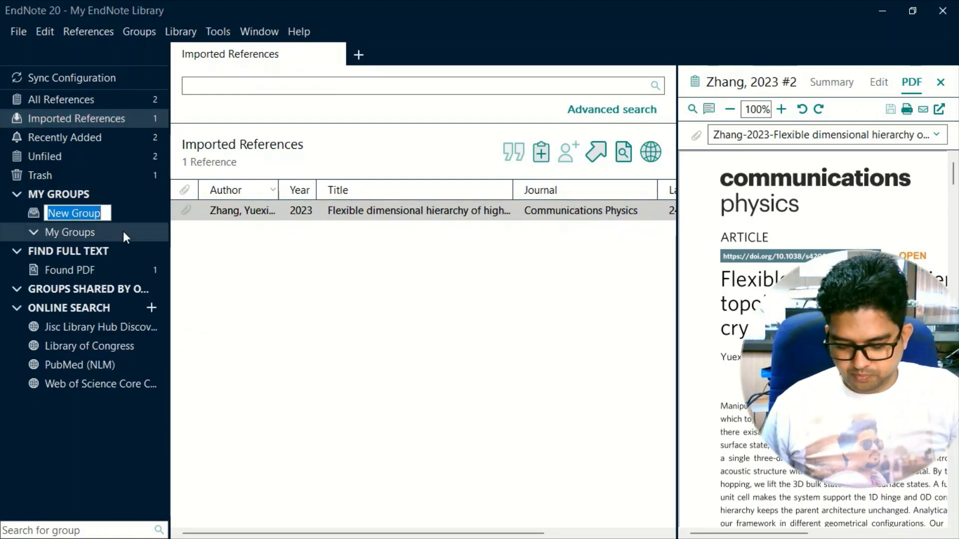
text(test)
key(Return)
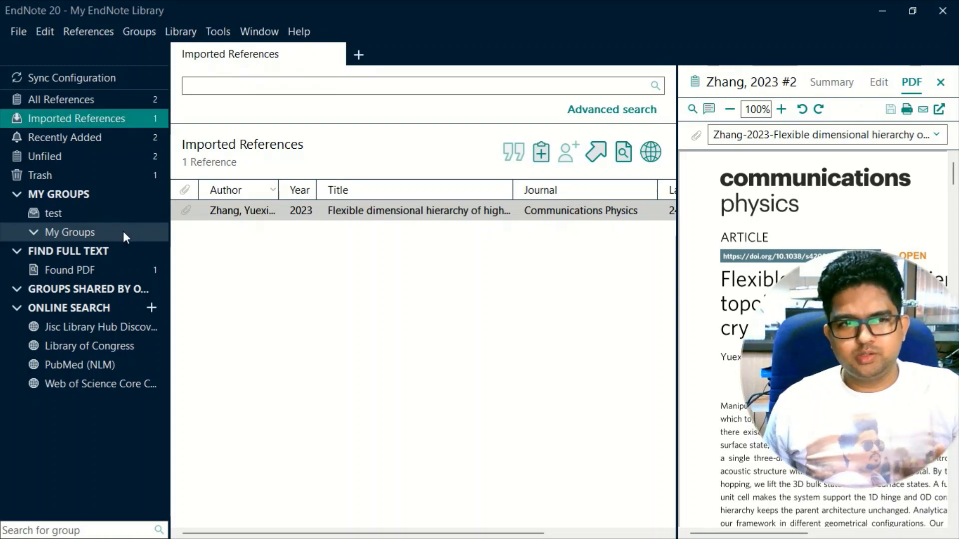
- Add the reference with the PDF attachment from All References to the test group, and open that group
click(106, 212)
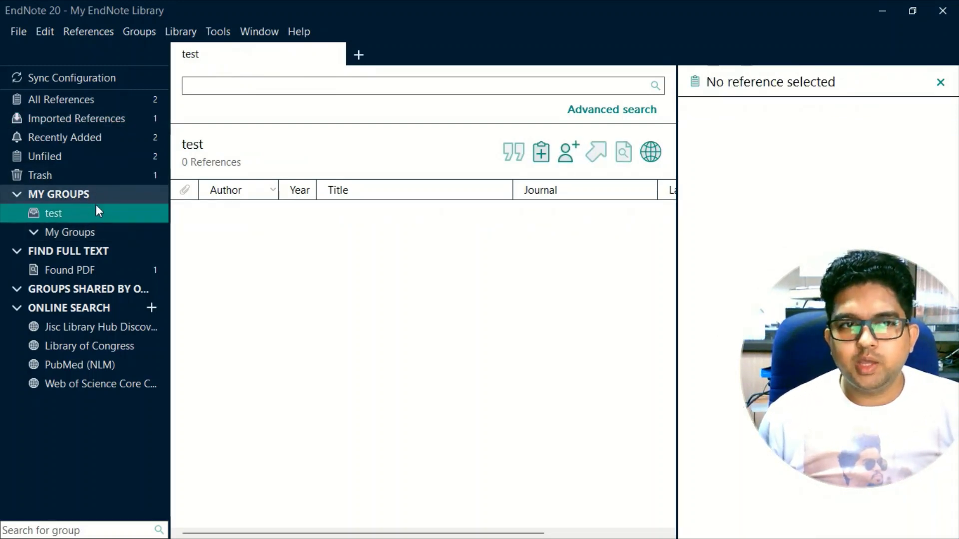
click(62, 102)
click(365, 233)
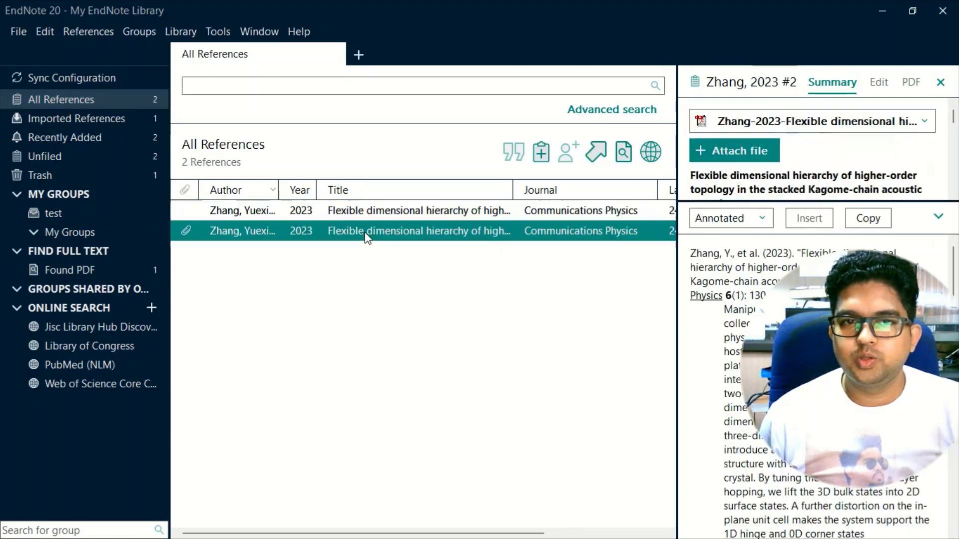
right_click(365, 233)
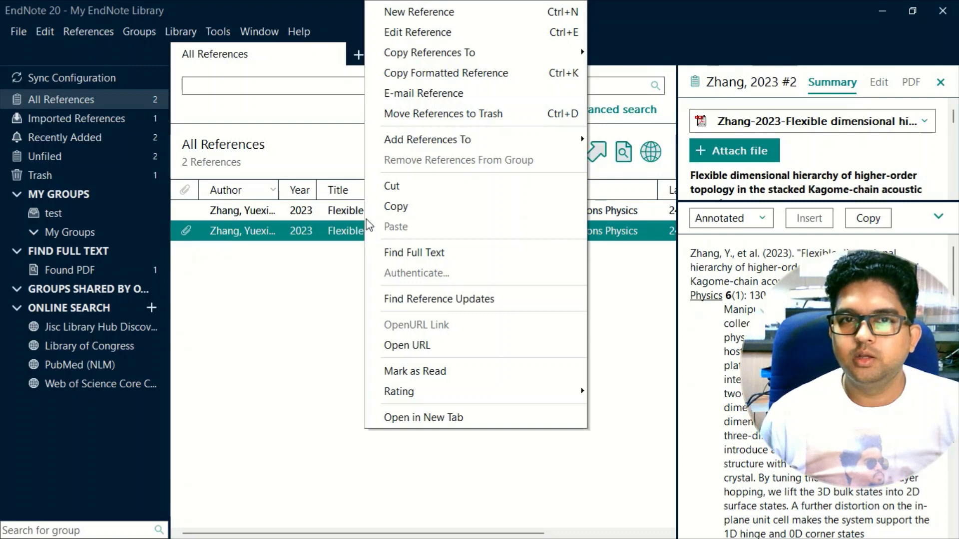
click(601, 64)
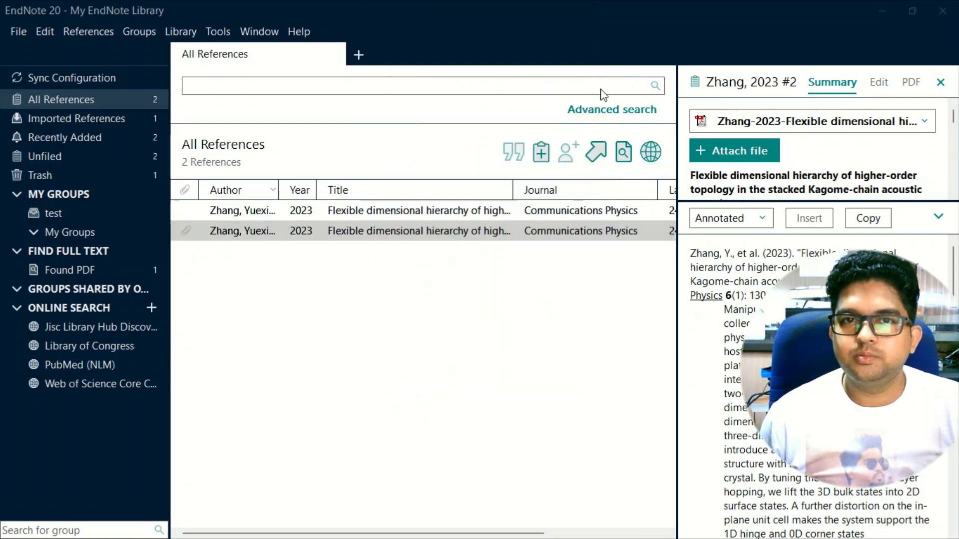
right_click(435, 235)
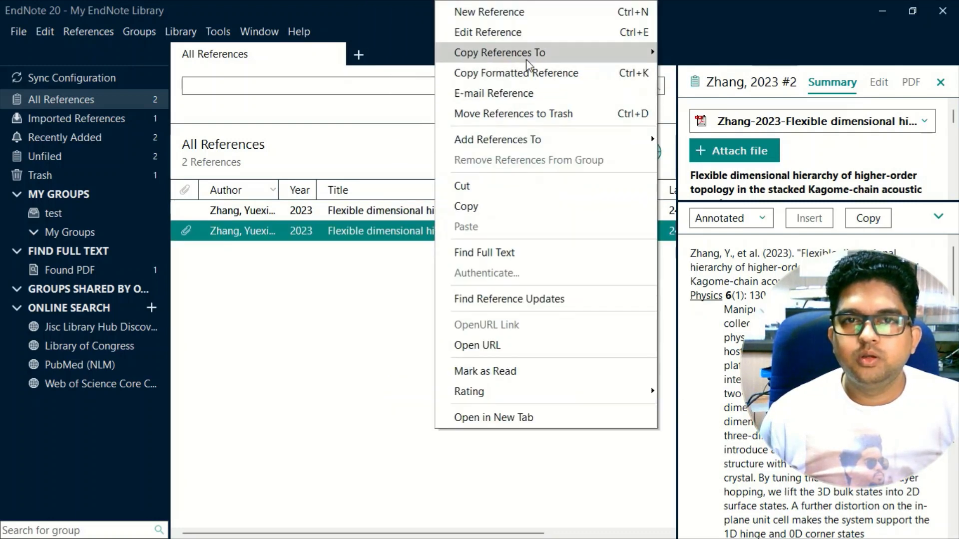
mouse_move(533, 63)
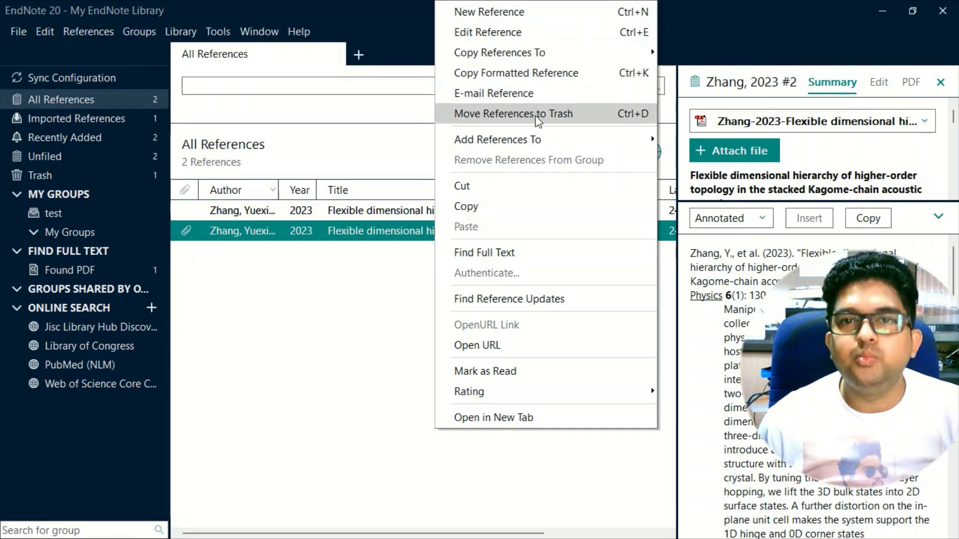
mouse_move(542, 144)
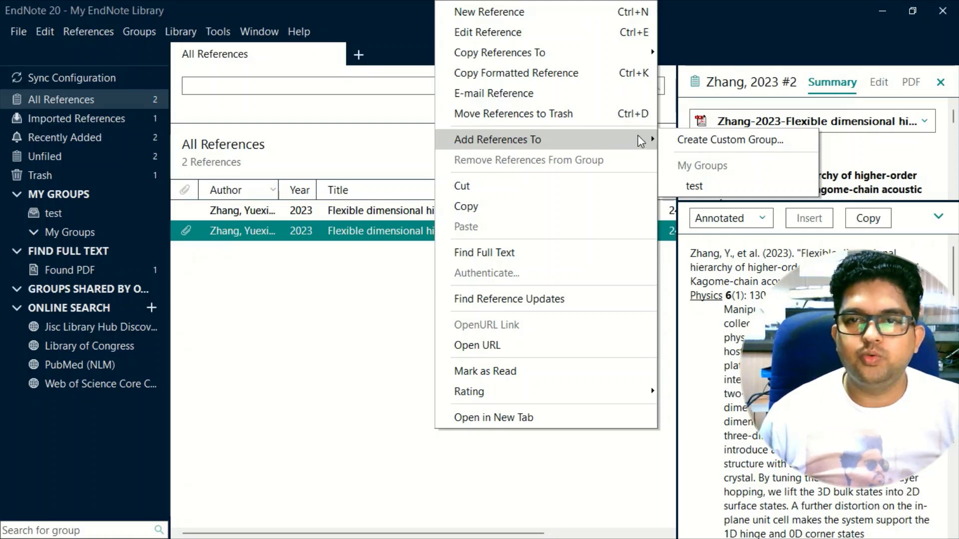
click(715, 191)
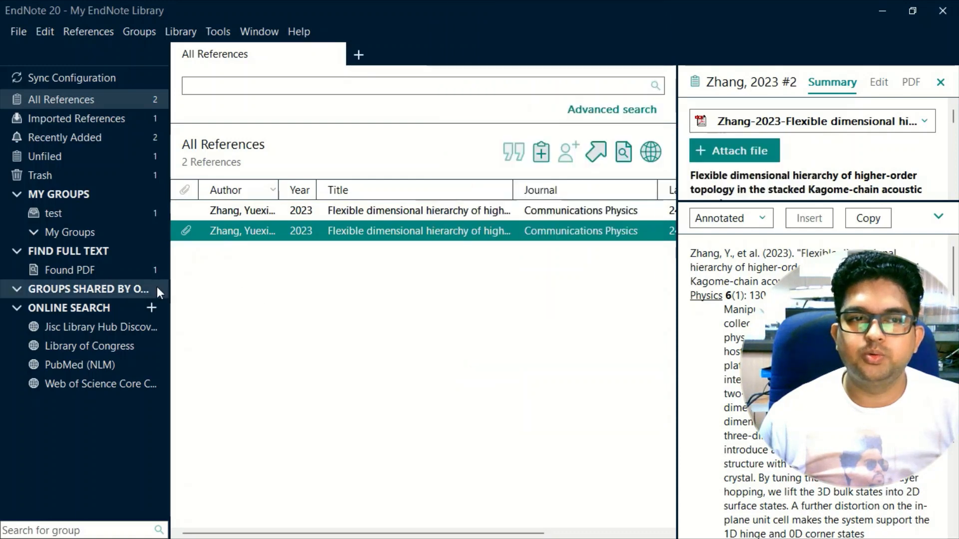
click(121, 211)
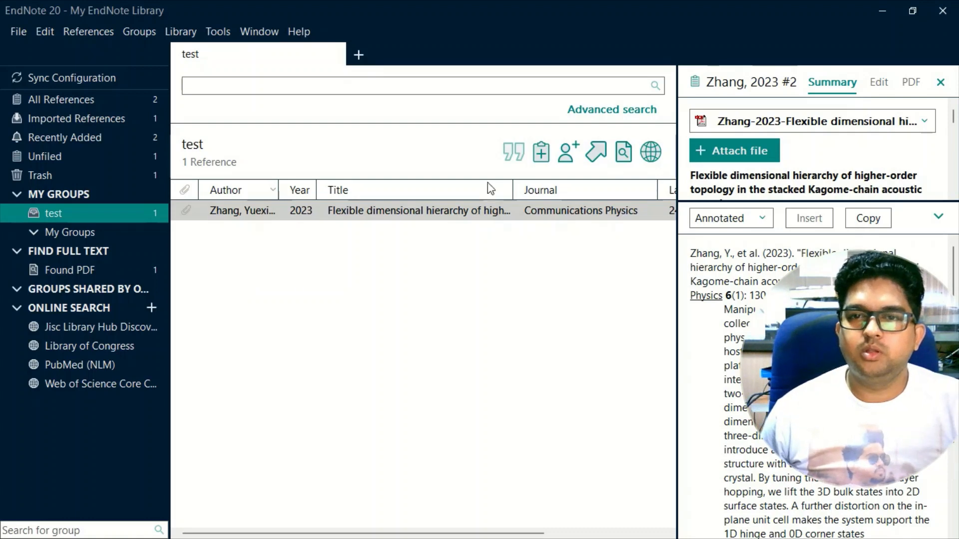
- Narrow the reference preview pane and the Journal and Title columns, and review the Display Fields preferences without changing them
drag(677, 102, 722, 103)
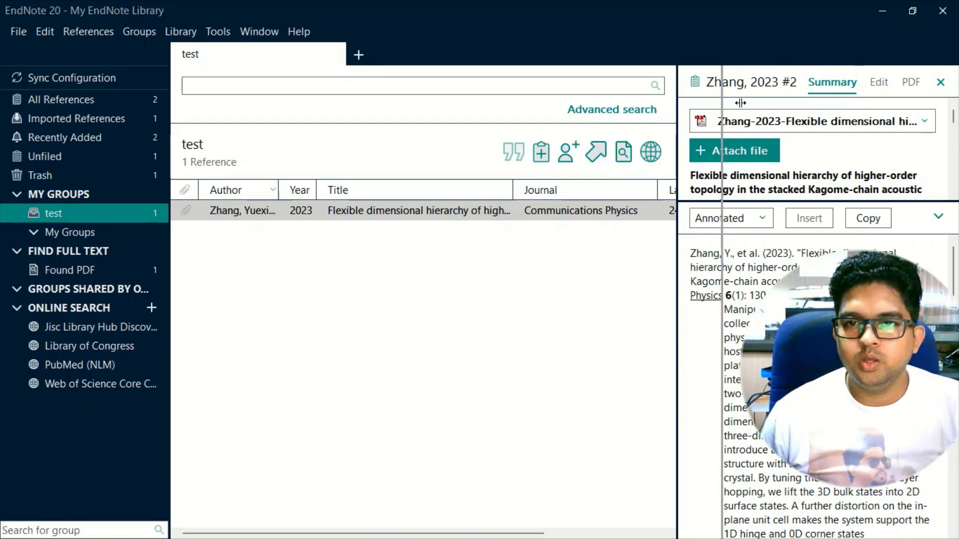
click(664, 208)
drag(658, 194, 592, 193)
drag(515, 190, 470, 187)
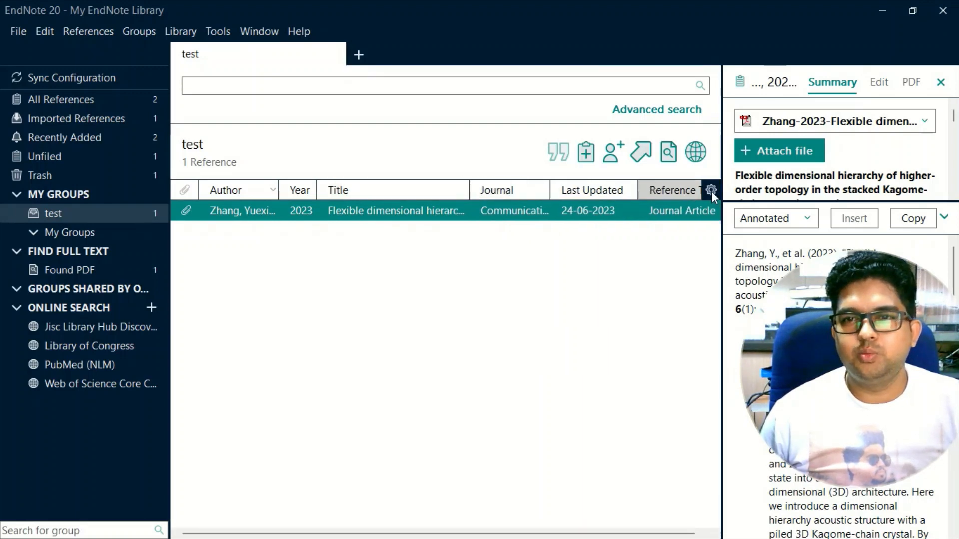
click(711, 189)
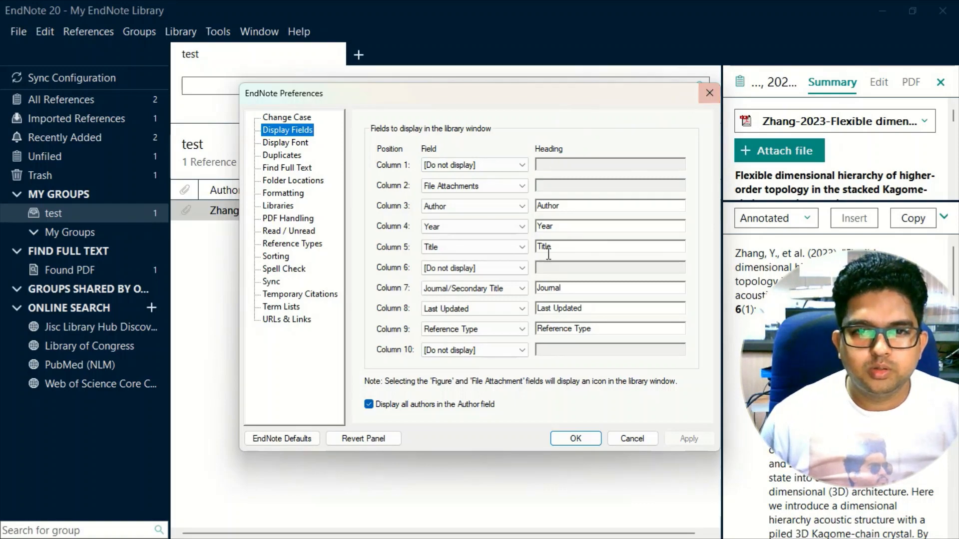
click(709, 93)
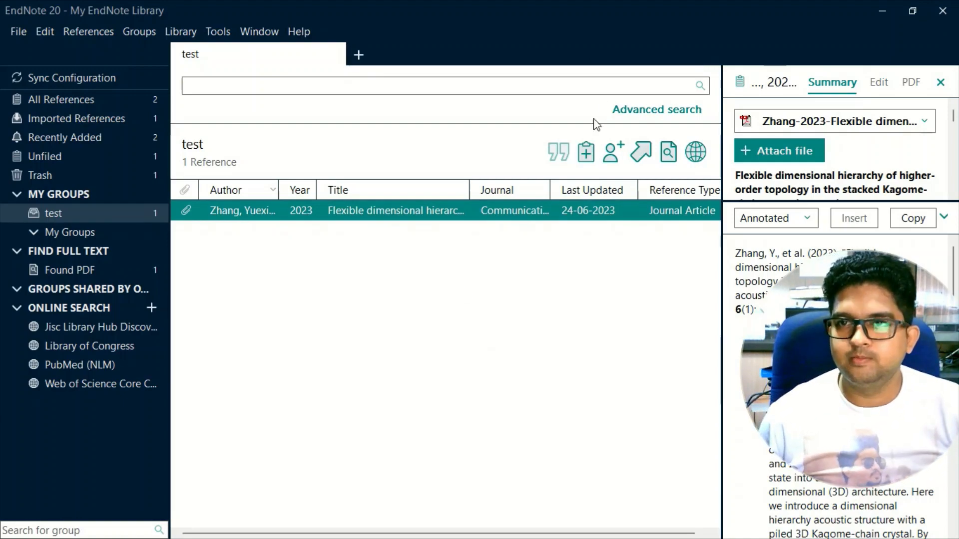
- Minimize the EndNote library and launch Word from the Microsoft Office 2013 folder in the list of installed apps
click(881, 10)
mouse_move(320, 534)
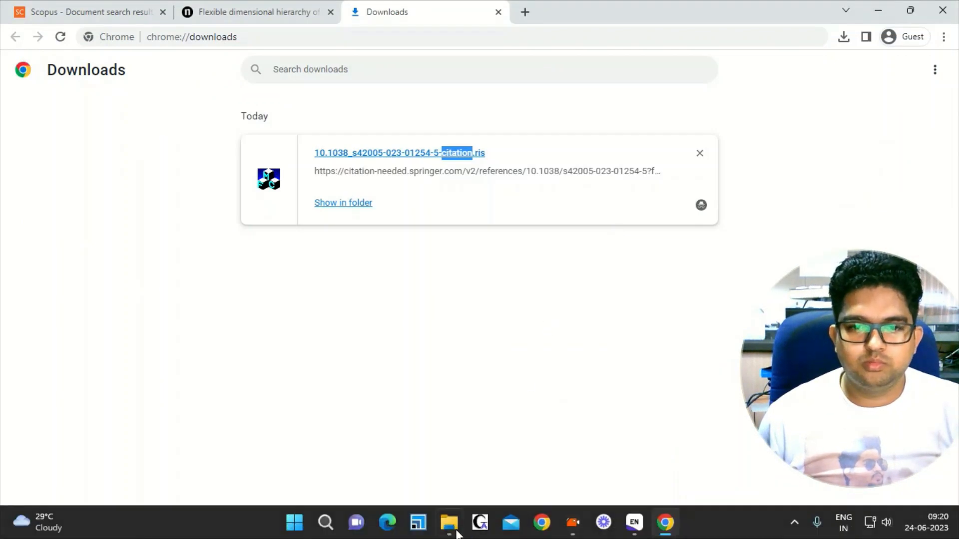
click(283, 534)
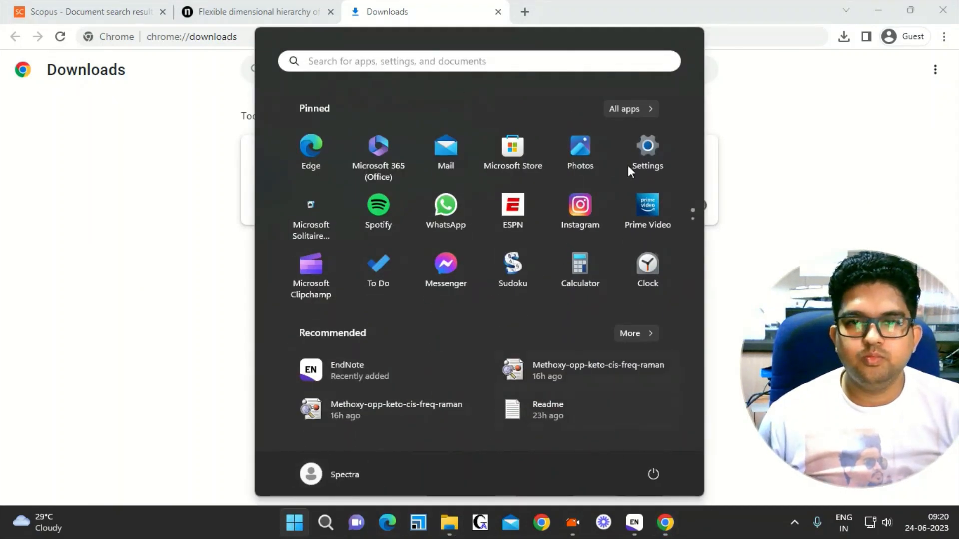
click(637, 107)
scroll(447, 261, down, 5)
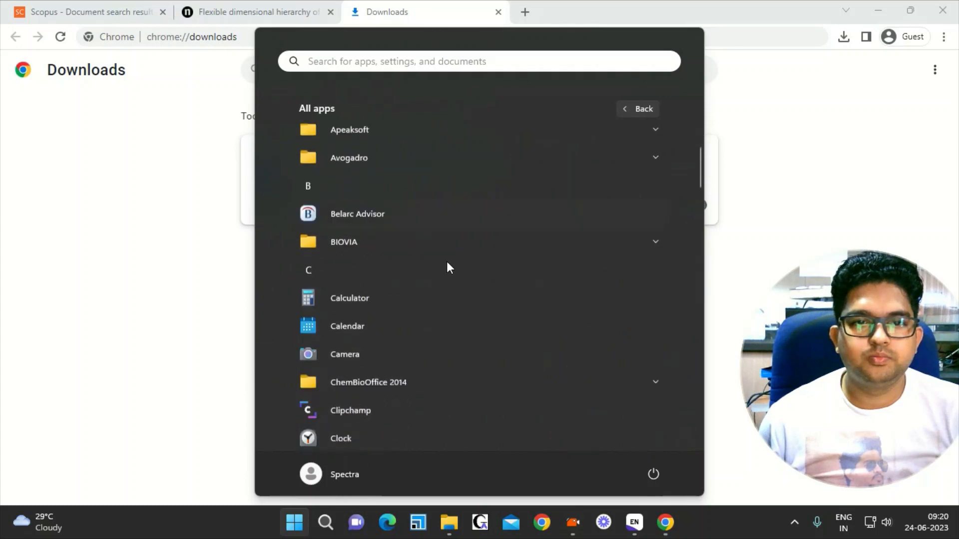
scroll(446, 272, down, 12)
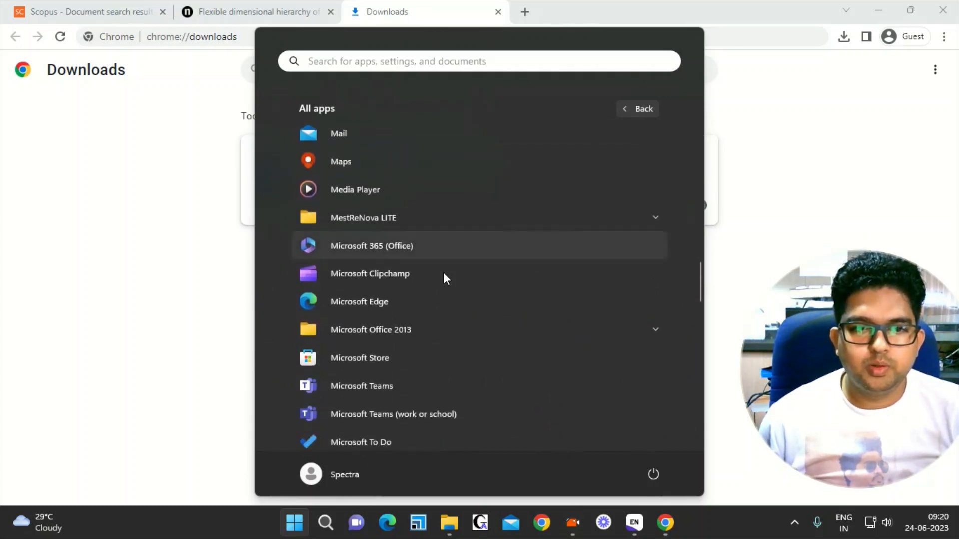
scroll(443, 273, up, 1)
click(423, 231)
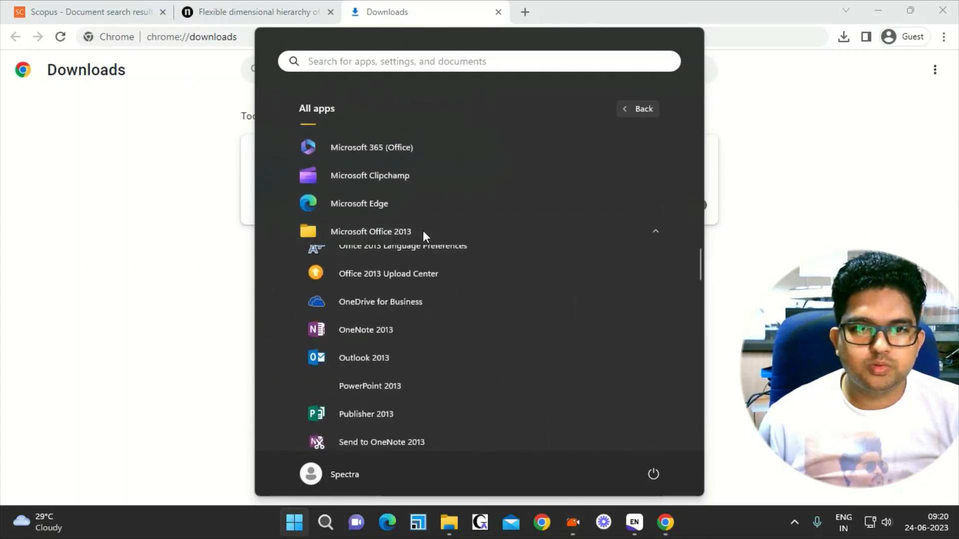
scroll(358, 326, down, 5)
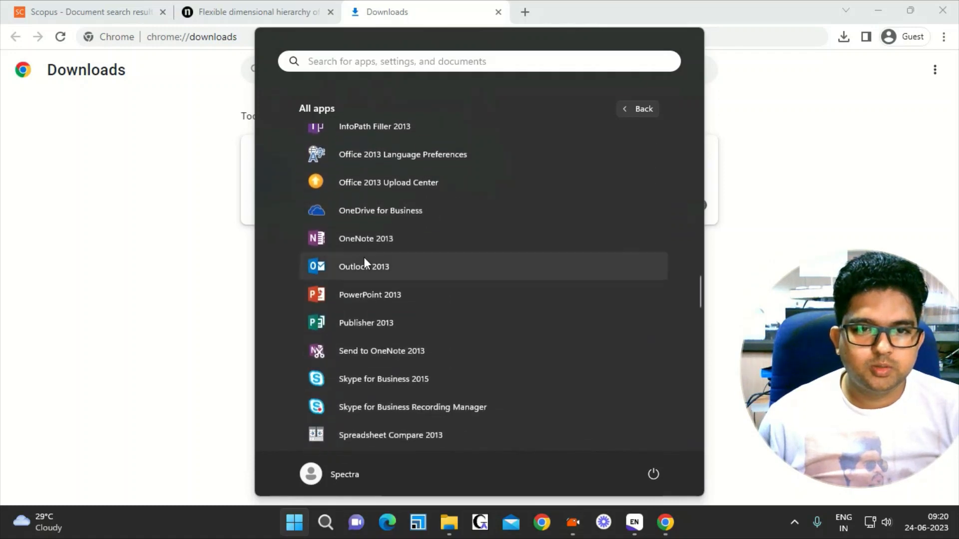
scroll(366, 277, down, 5)
click(377, 375)
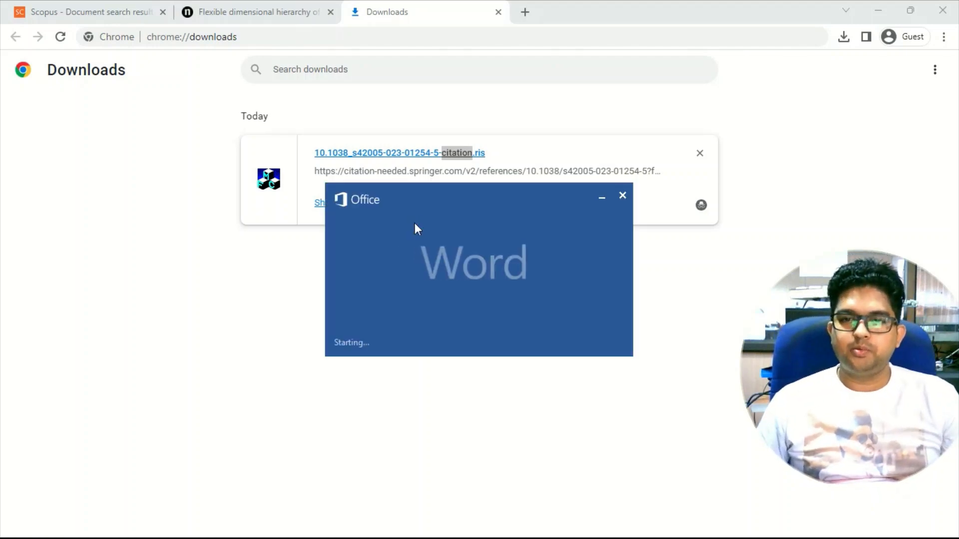
- In Chrome, close the Nature article page, return to the Scopus search results and dismiss the tour pop-up
click(270, 13)
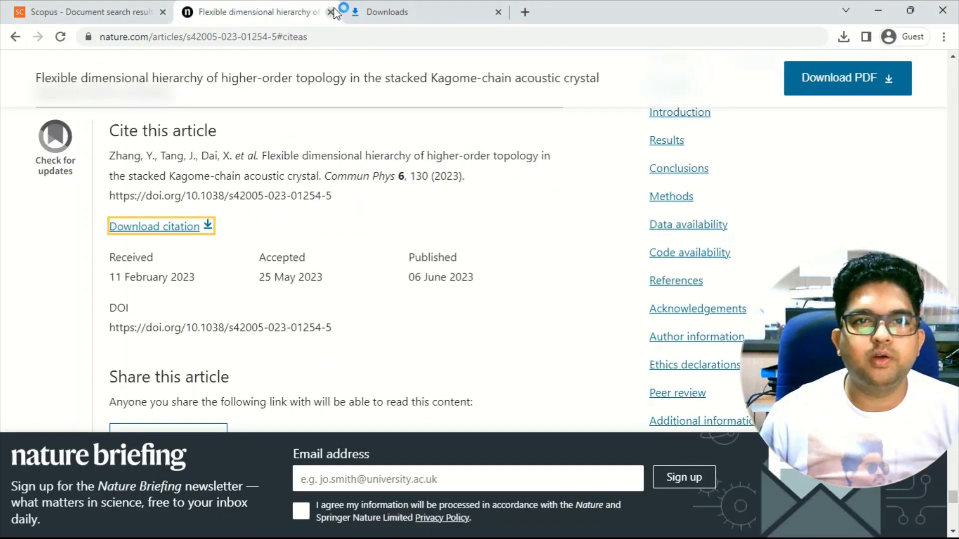
click(332, 12)
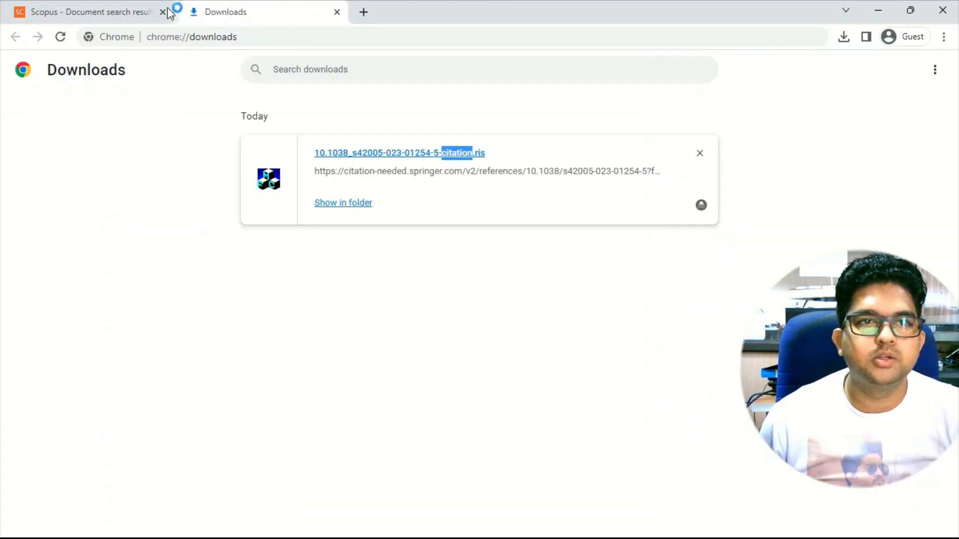
click(150, 12)
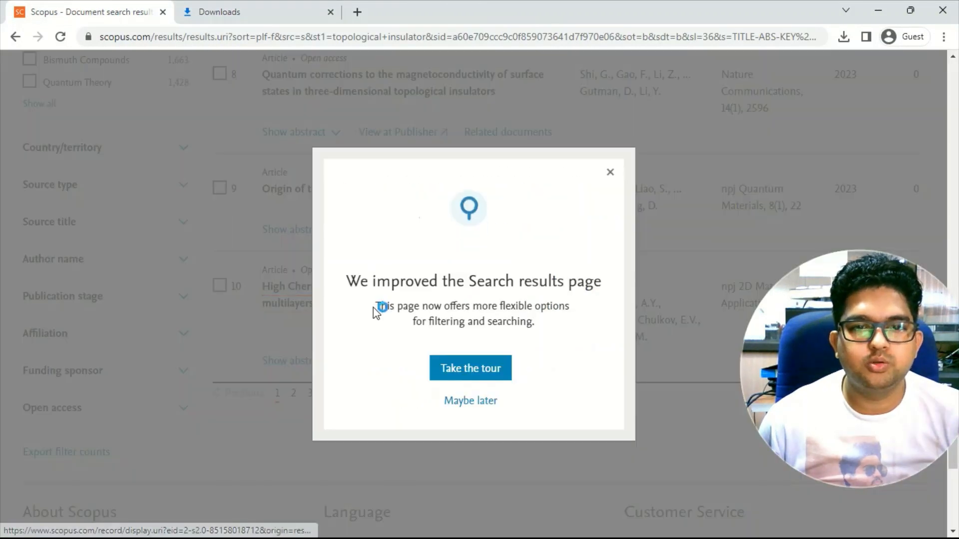
click(611, 171)
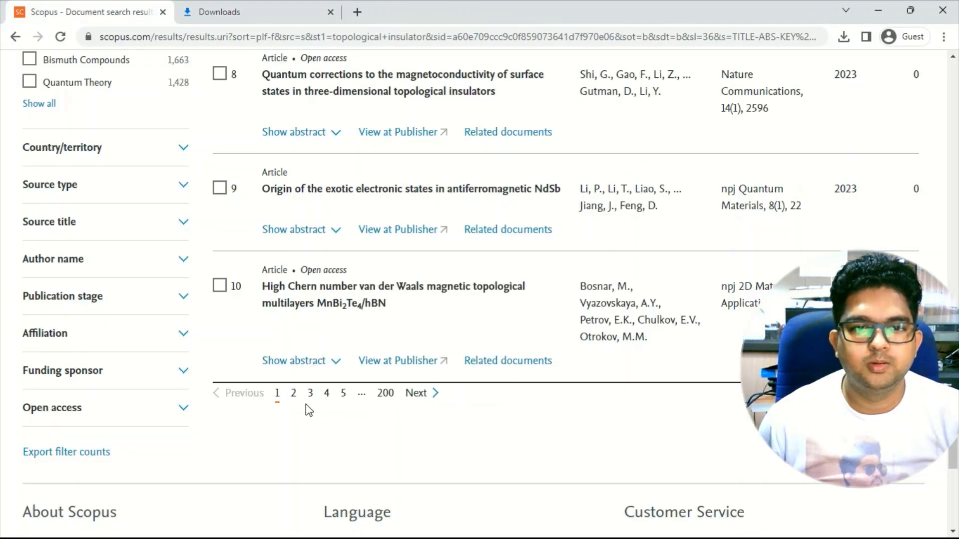
- Browse Scopus results pages 2 and 5, and open the article "Epitaxial growth of BP-like Bi(110)" at its publisher
click(293, 395)
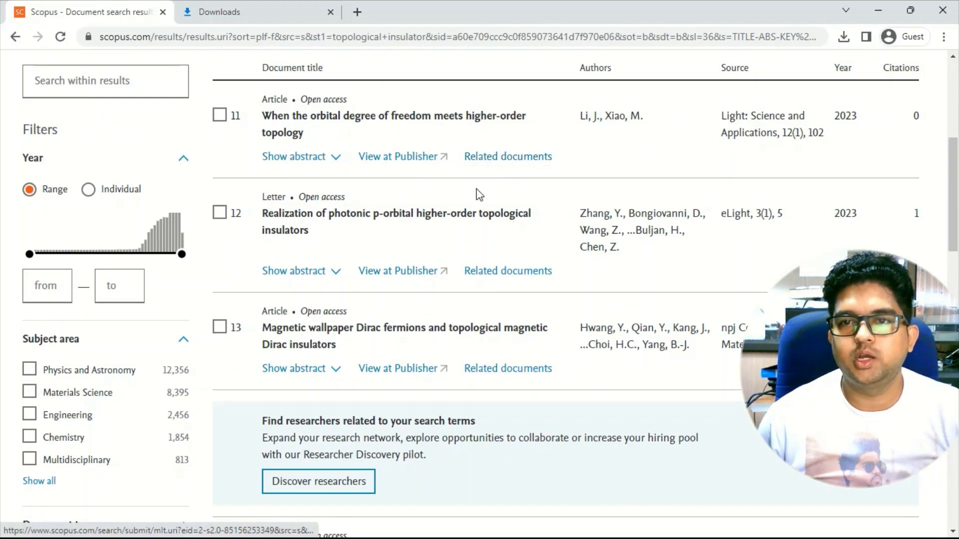
scroll(475, 193, down, 4)
scroll(477, 195, down, 8)
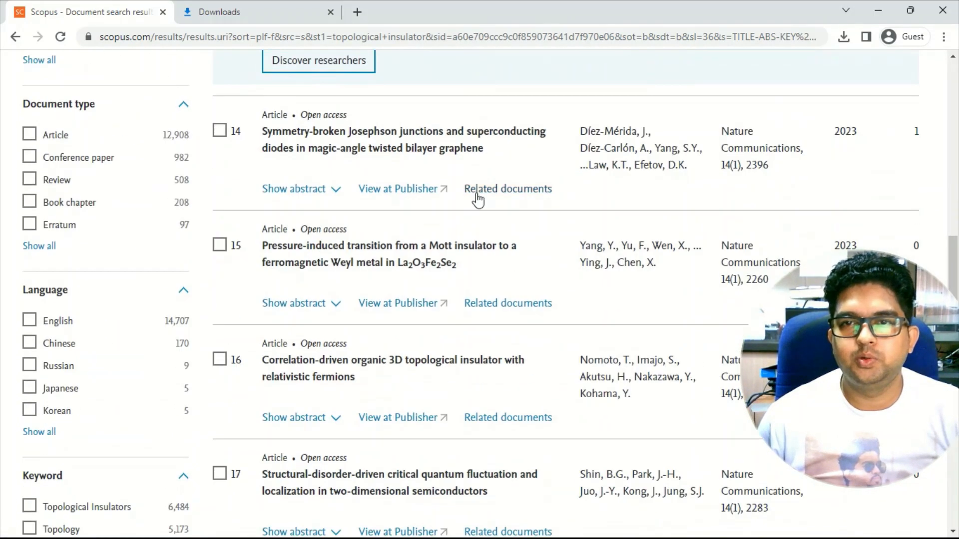
scroll(477, 199, down, 10)
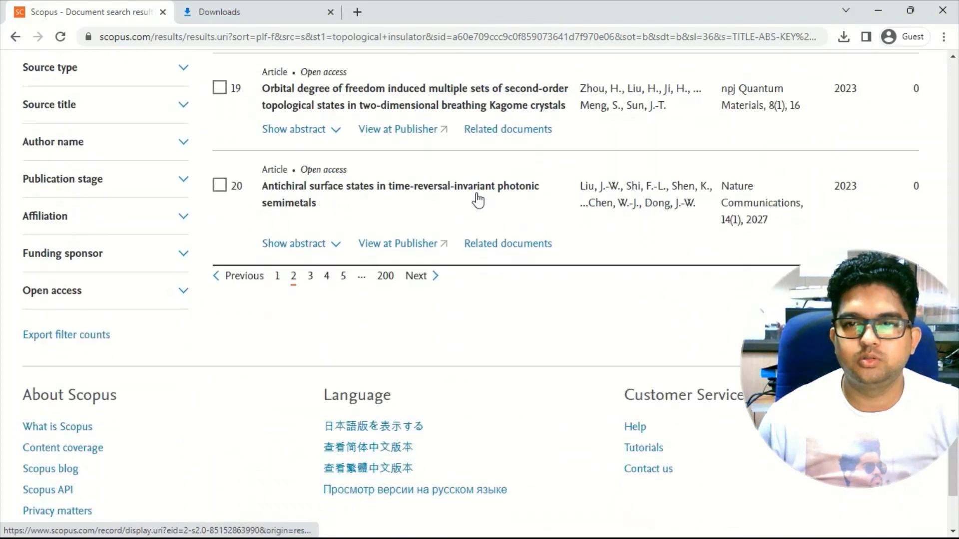
click(343, 207)
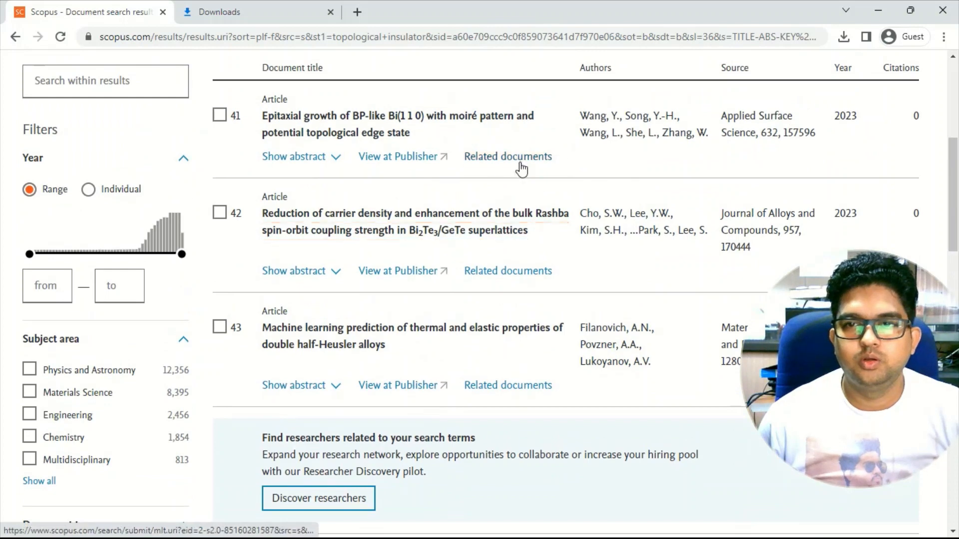
click(398, 157)
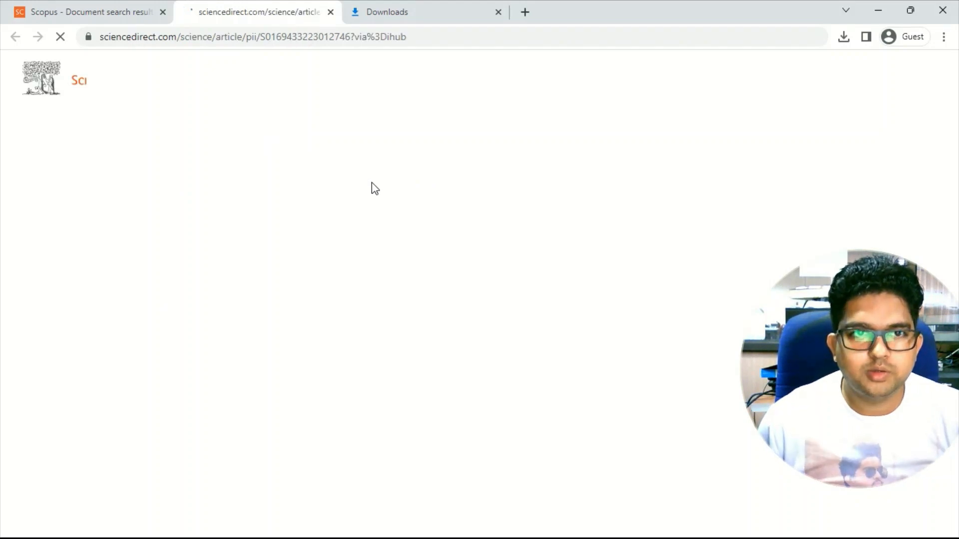
scroll(476, 261, down, 1)
scroll(480, 264, down, 2)
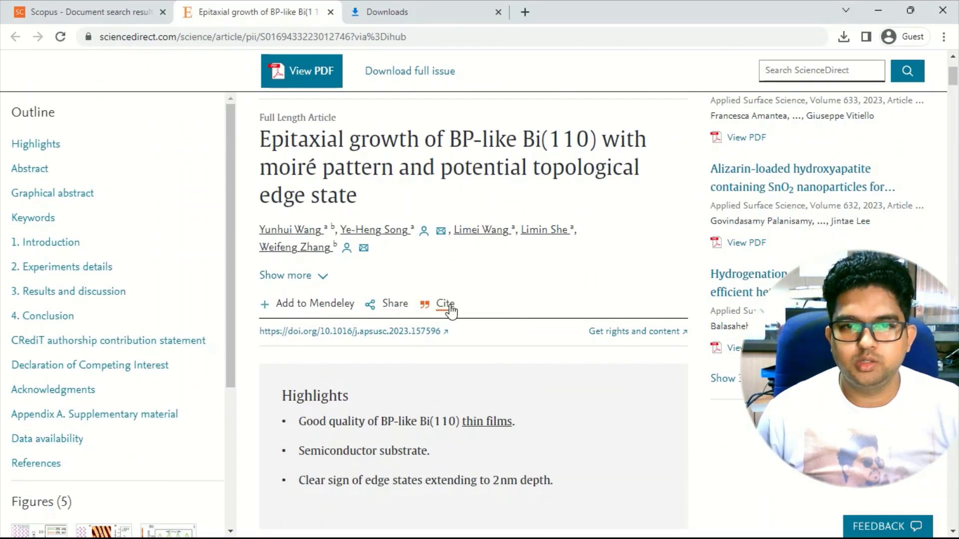
click(446, 306)
click(520, 276)
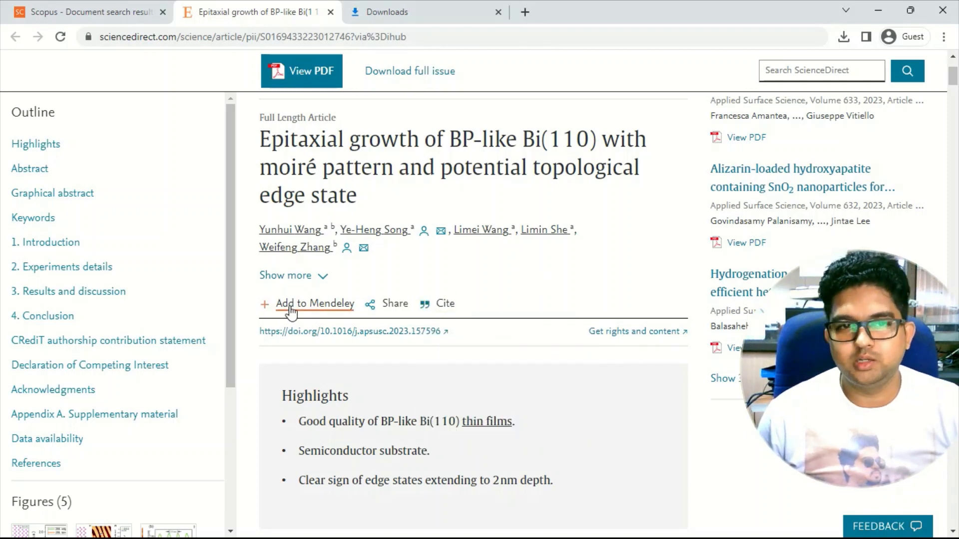
click(447, 309)
scroll(488, 304, down, 3)
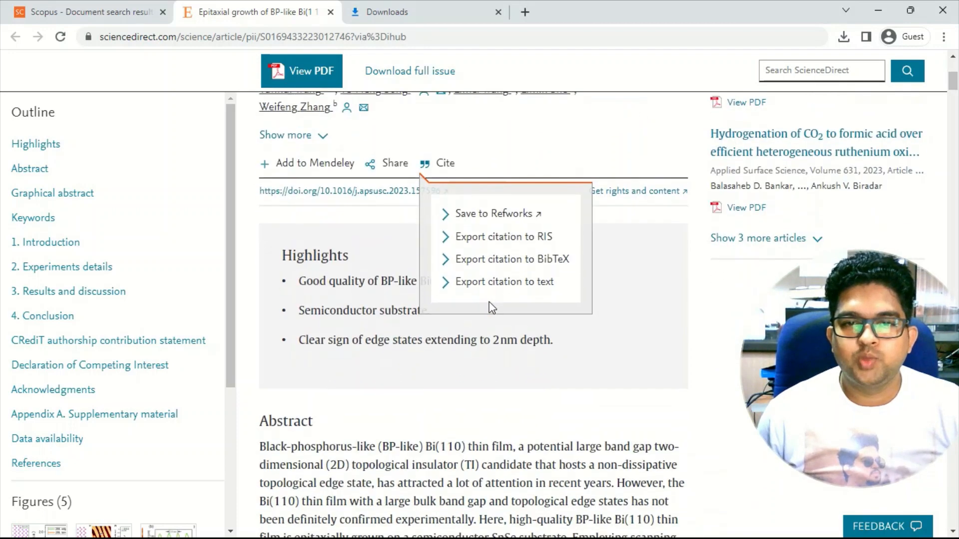
click(536, 243)
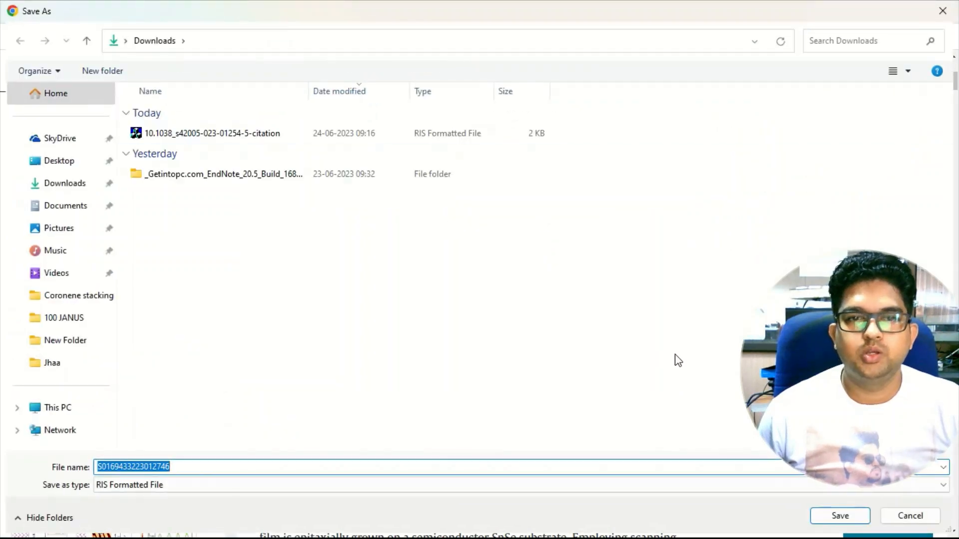
click(840, 519)
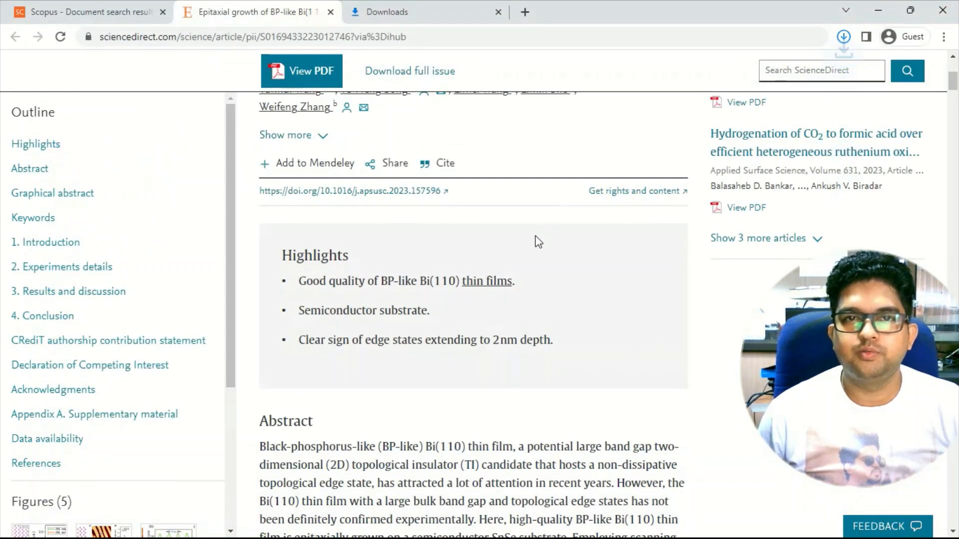
- Open the downloaded S0169433223012746.ris file to import it, and switch to the EndNote library
click(843, 39)
click(424, 13)
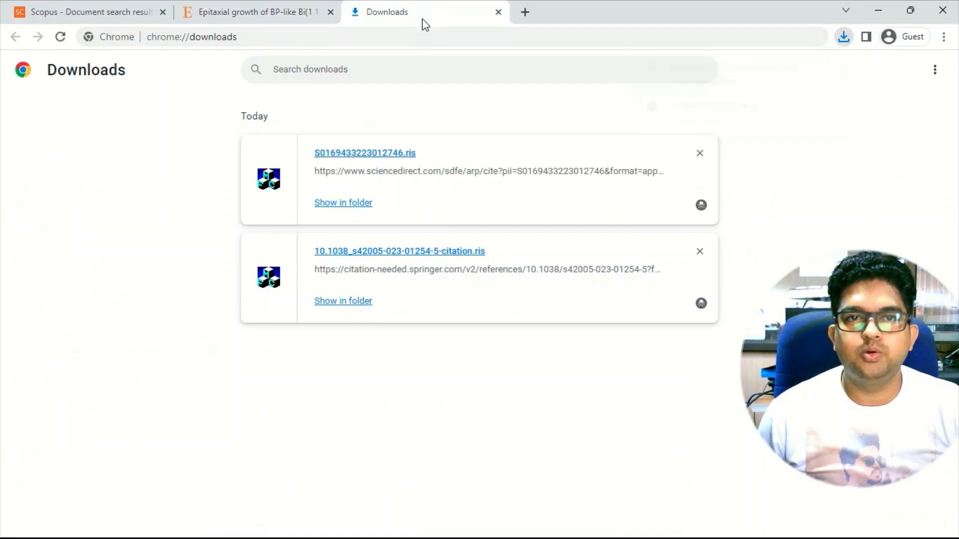
click(378, 154)
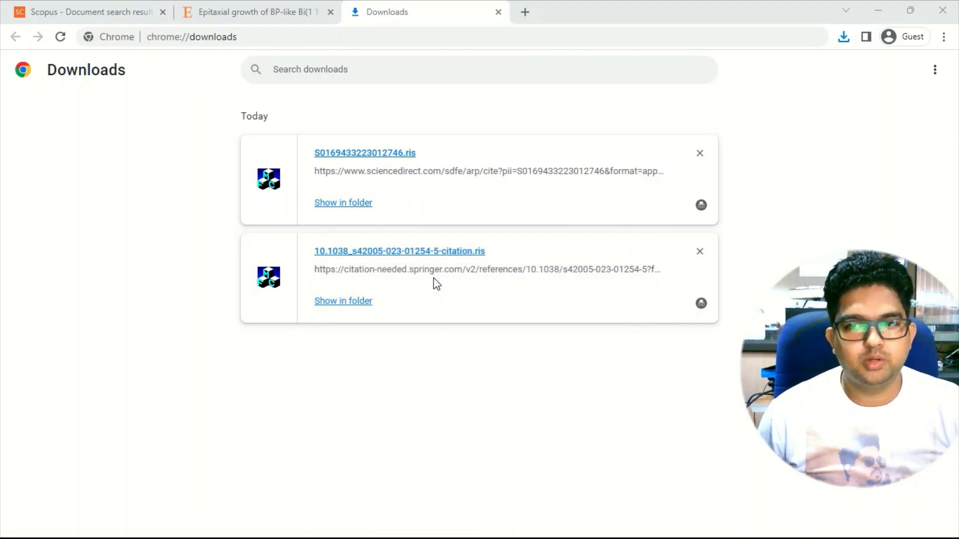
mouse_move(582, 530)
click(618, 526)
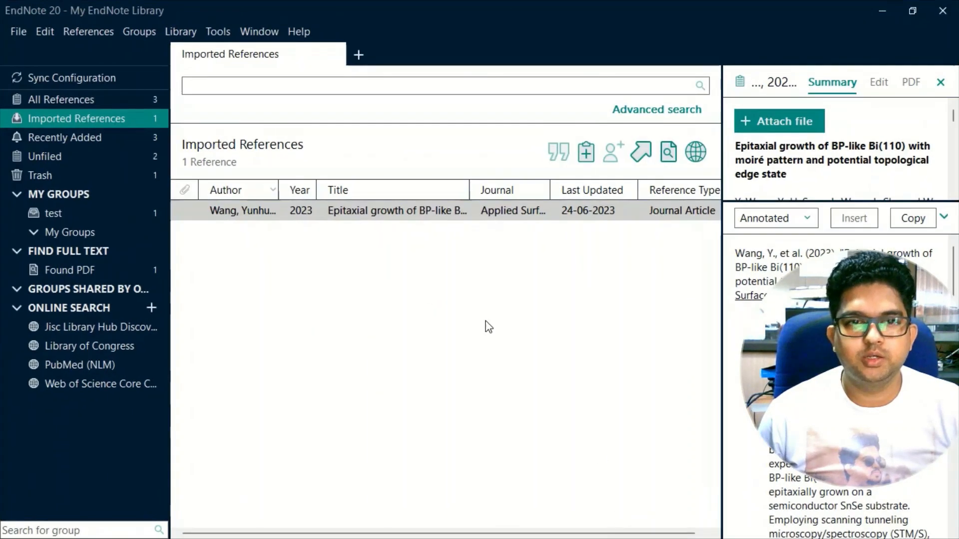
- Add the imported Epitaxial growth reference to the test group and open that group
right_click(372, 215)
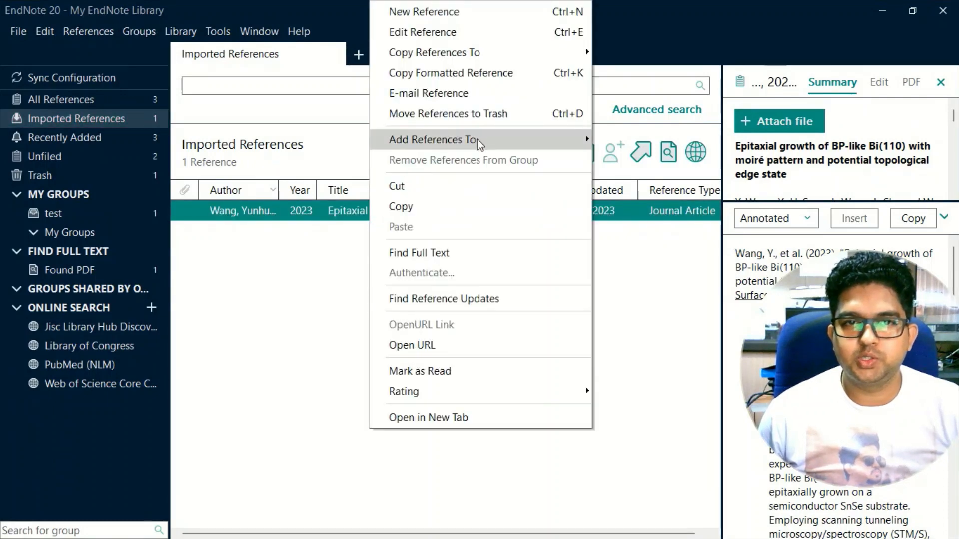
mouse_move(482, 142)
click(644, 186)
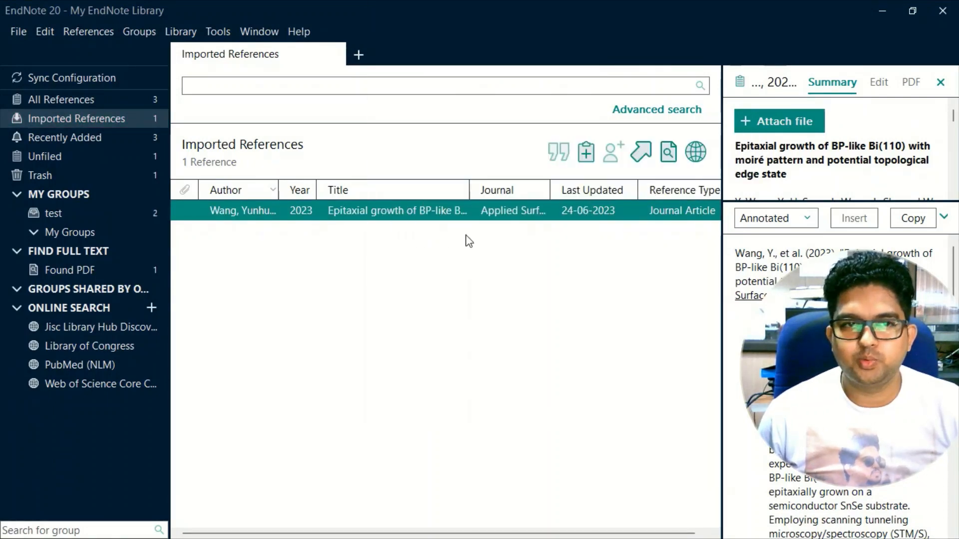
click(109, 214)
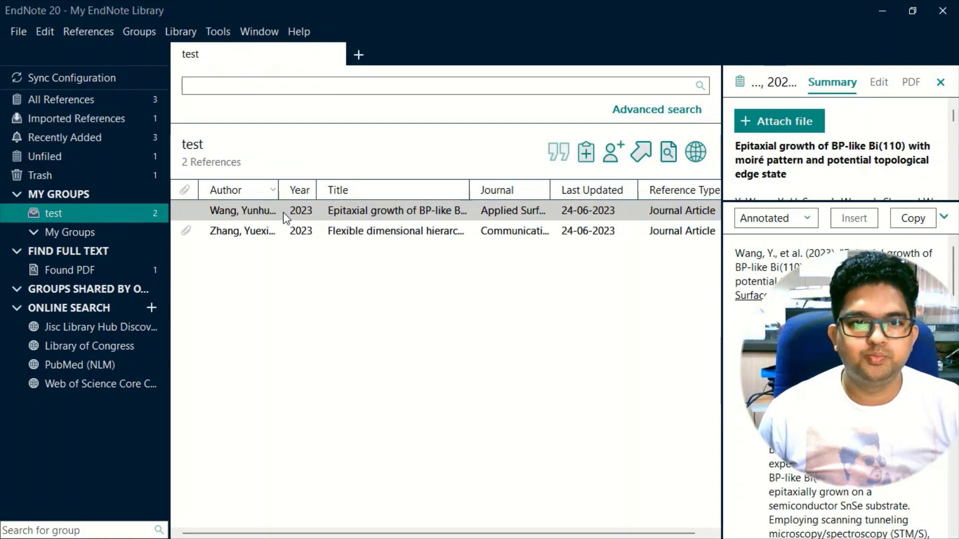
- Run Find Full Text on the Epitaxial growth reference in the test group, and deselect the reference
right_click(349, 210)
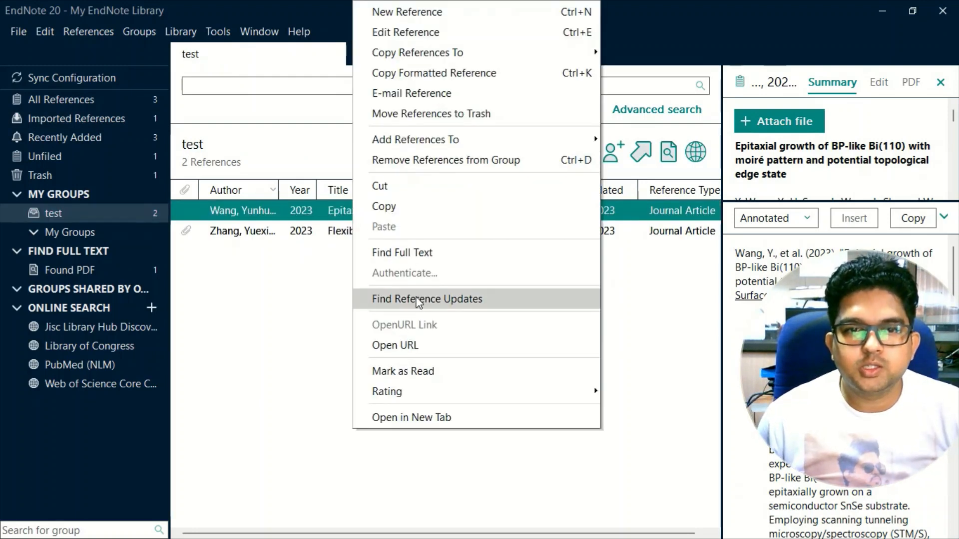
click(406, 254)
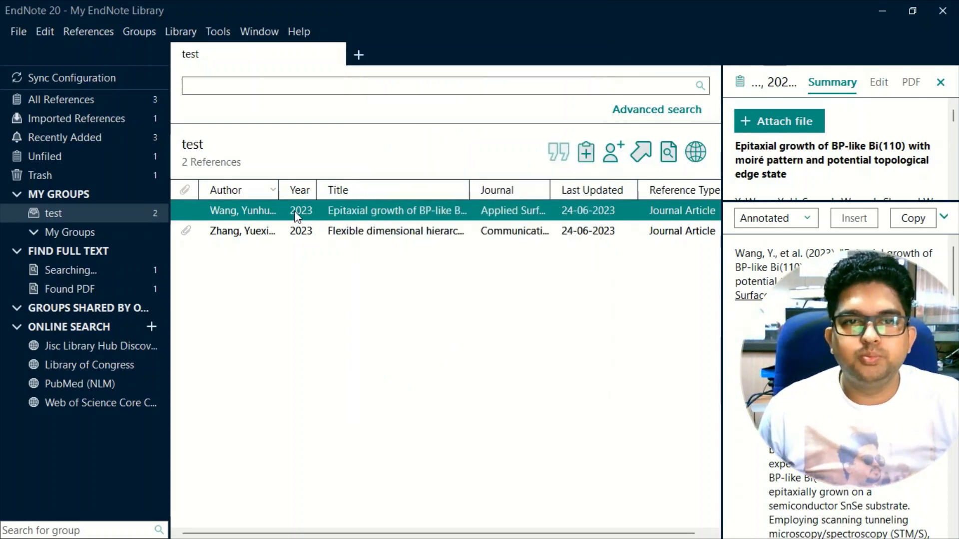
right_click(250, 217)
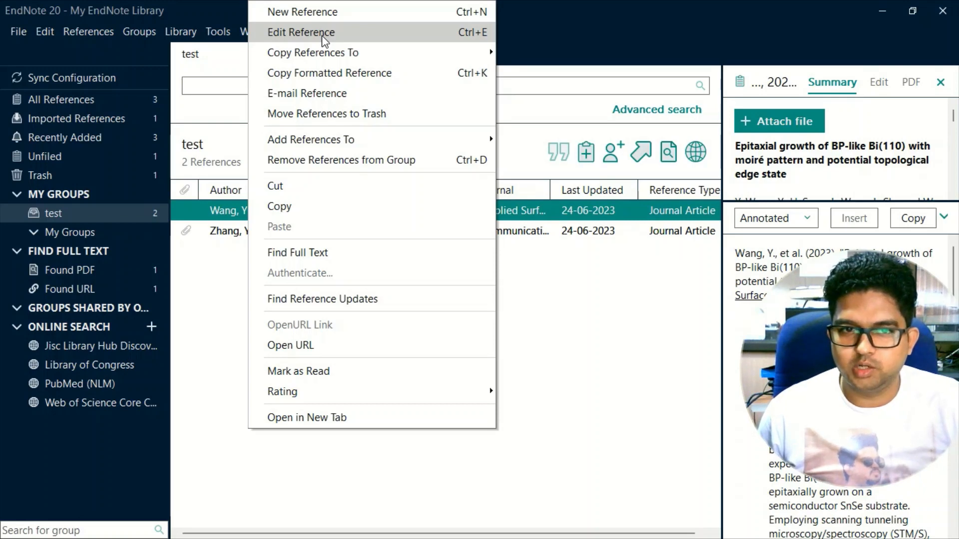
click(220, 308)
click(221, 307)
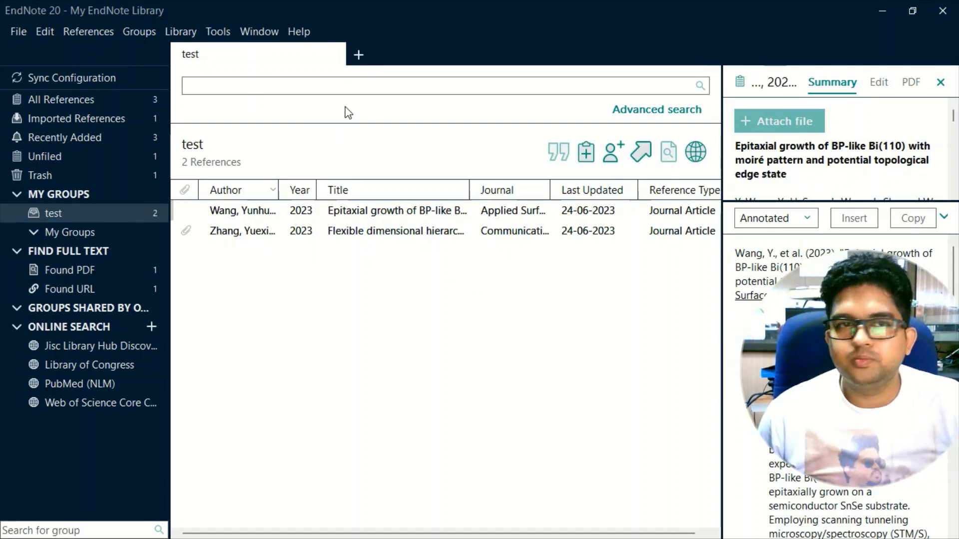
click(147, 32)
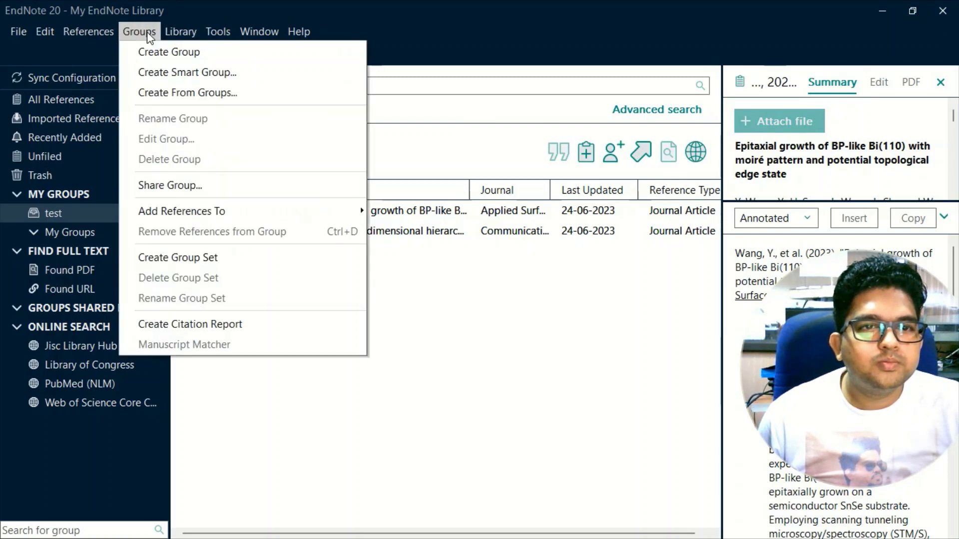
mouse_move(180, 34)
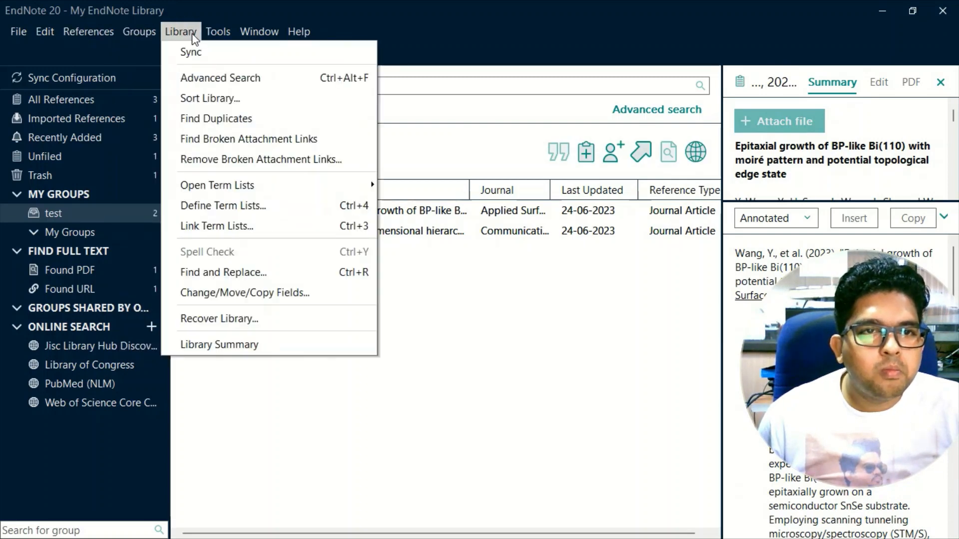
mouse_move(219, 35)
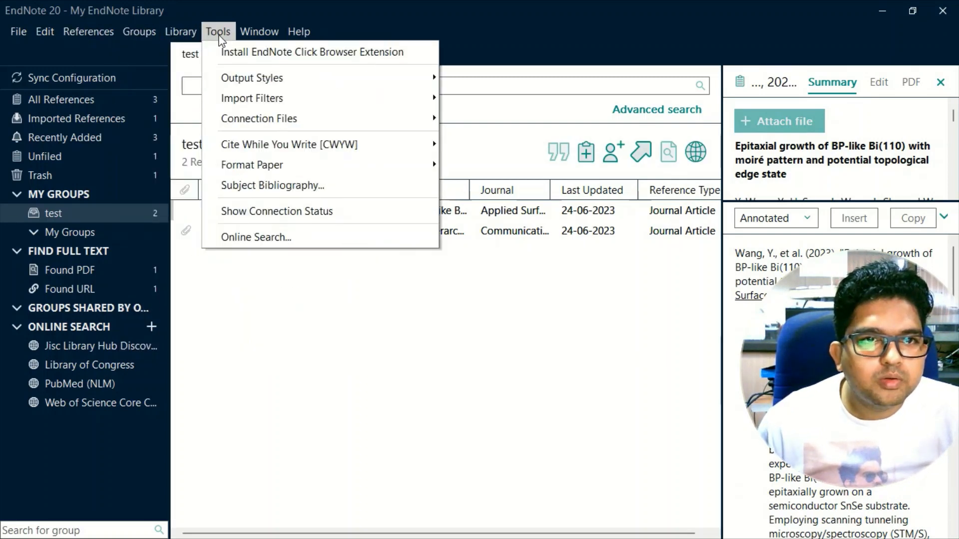
mouse_move(114, 34)
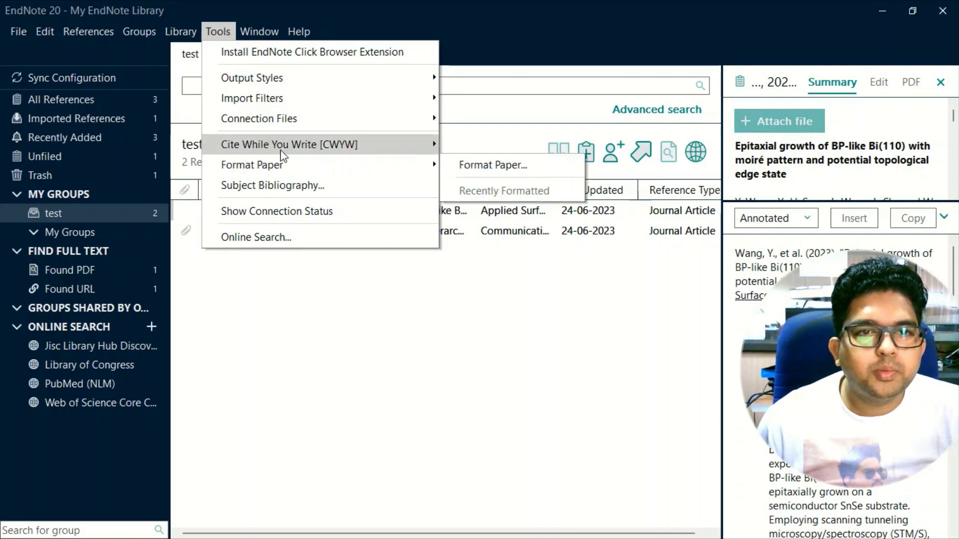
mouse_move(302, 108)
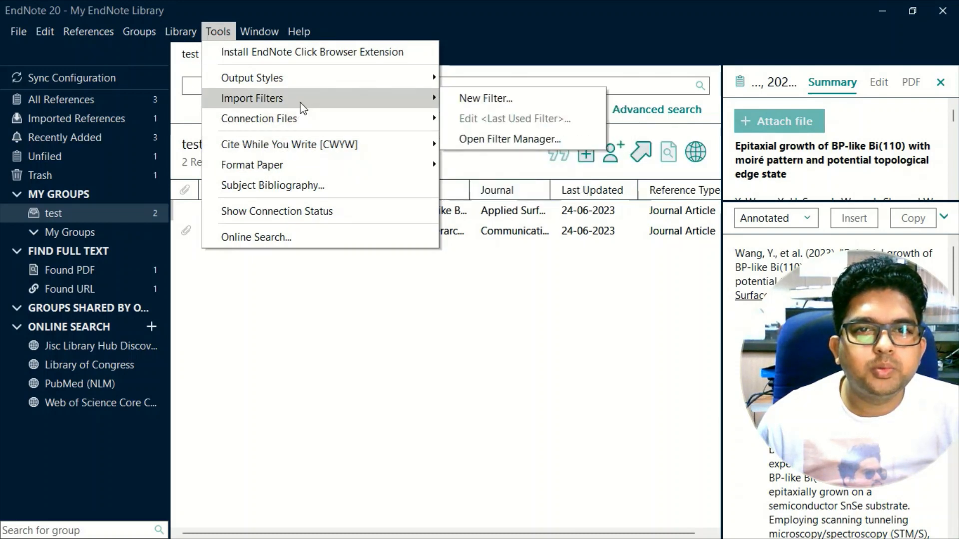
mouse_move(306, 82)
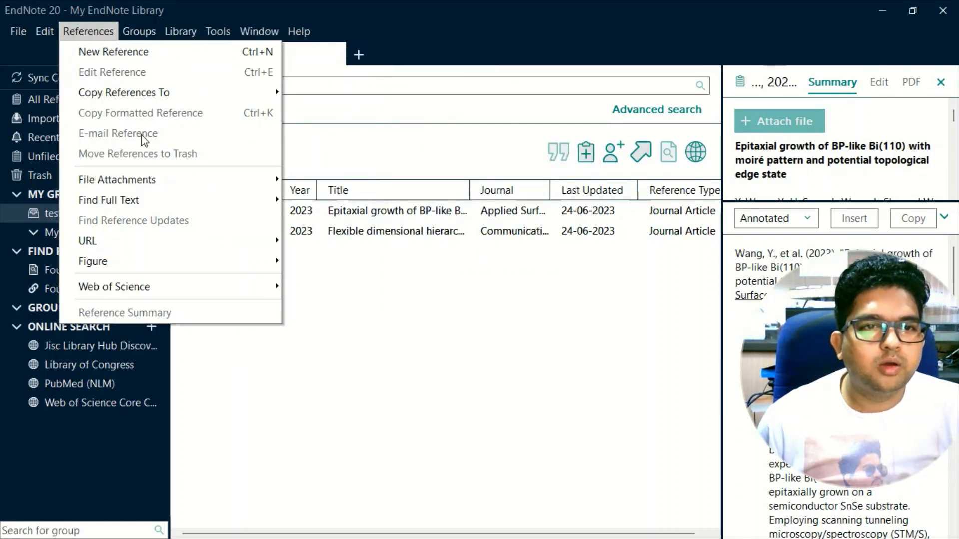
mouse_move(152, 180)
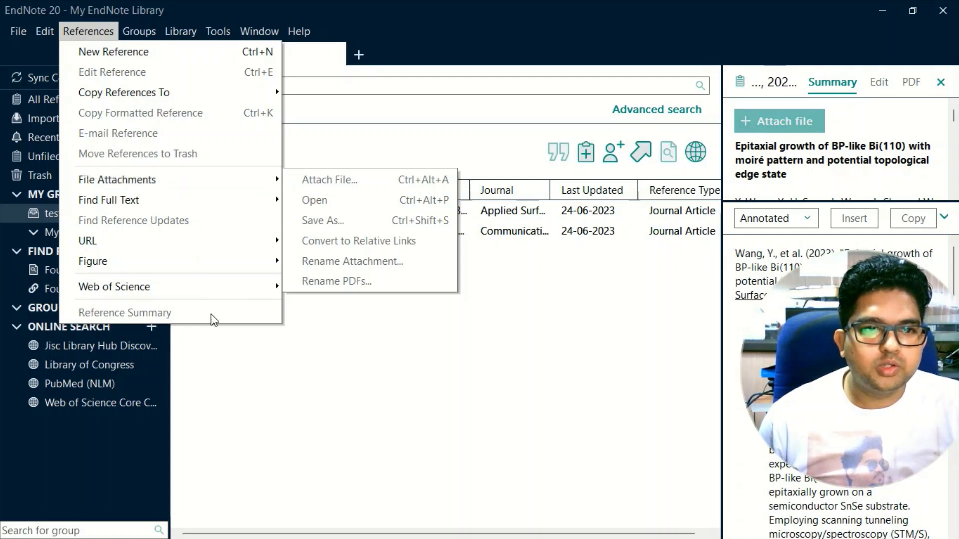
click(283, 396)
click(18, 32)
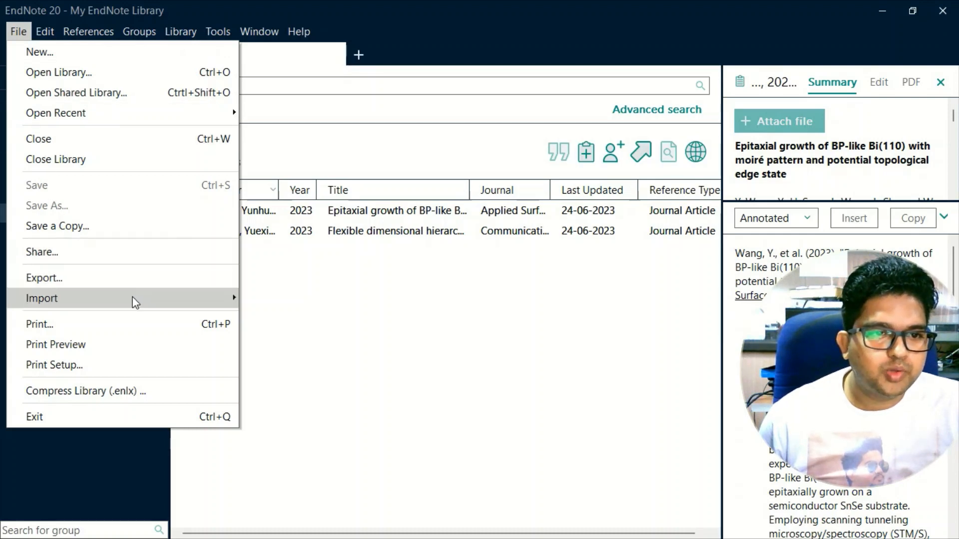
mouse_move(135, 301)
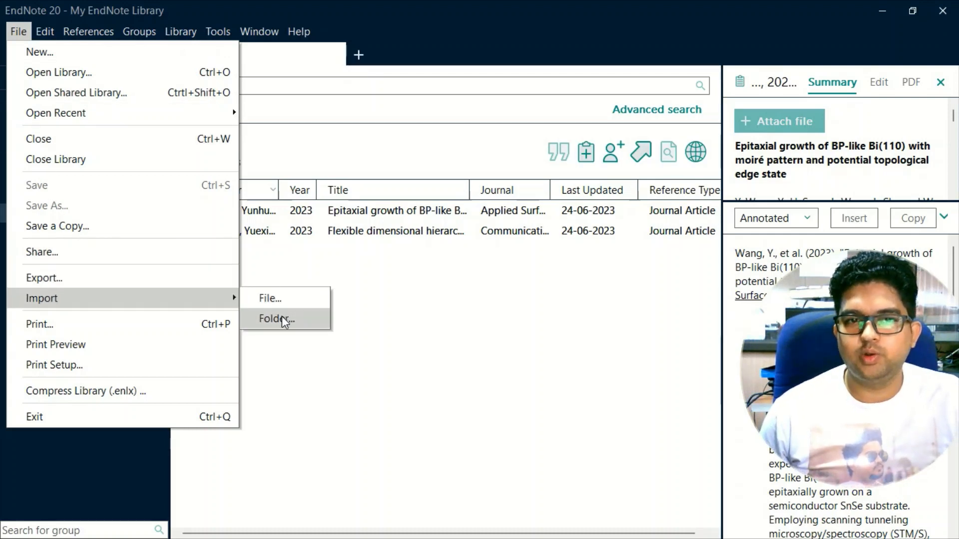
click(423, 300)
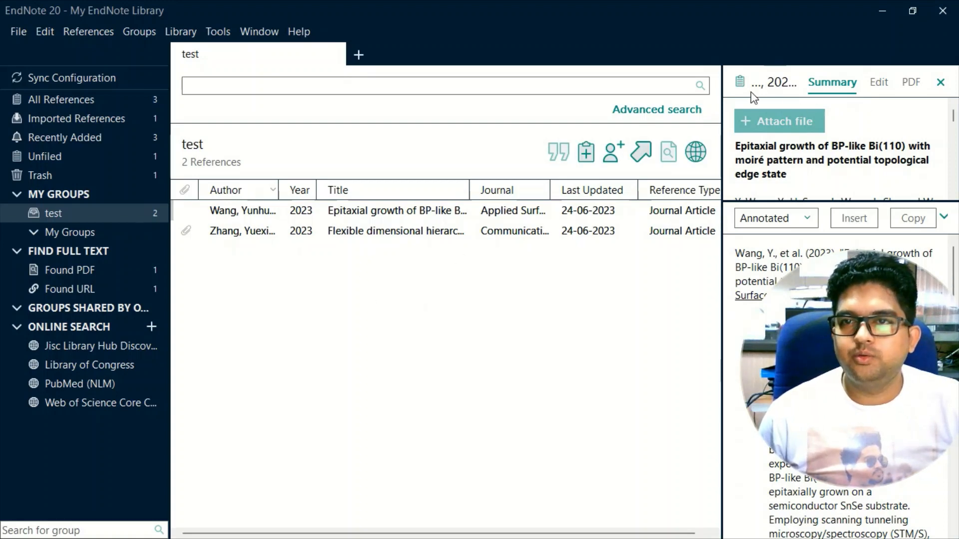
- Review the Epitaxial growth reference's summary, annotated citation preview and editable fields
click(829, 87)
scroll(780, 242, down, 4)
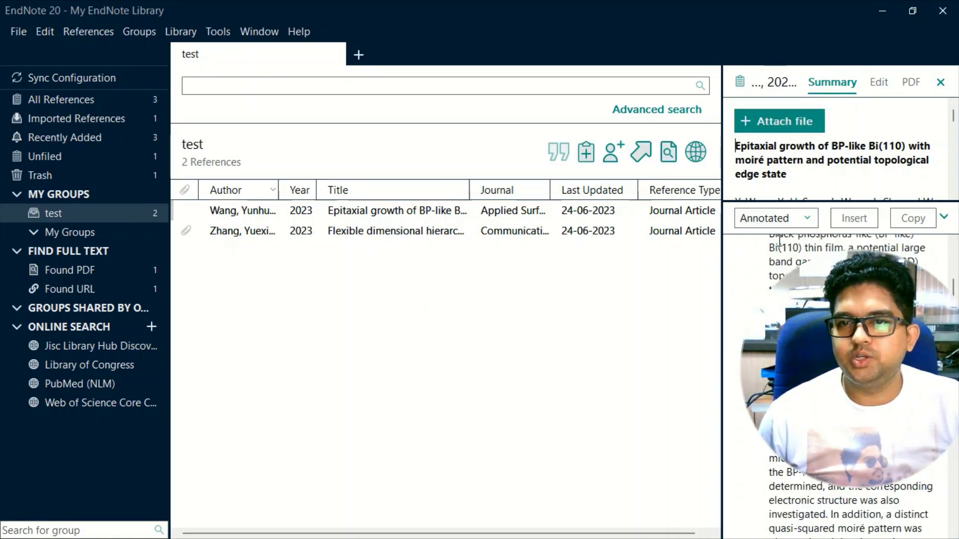
click(879, 84)
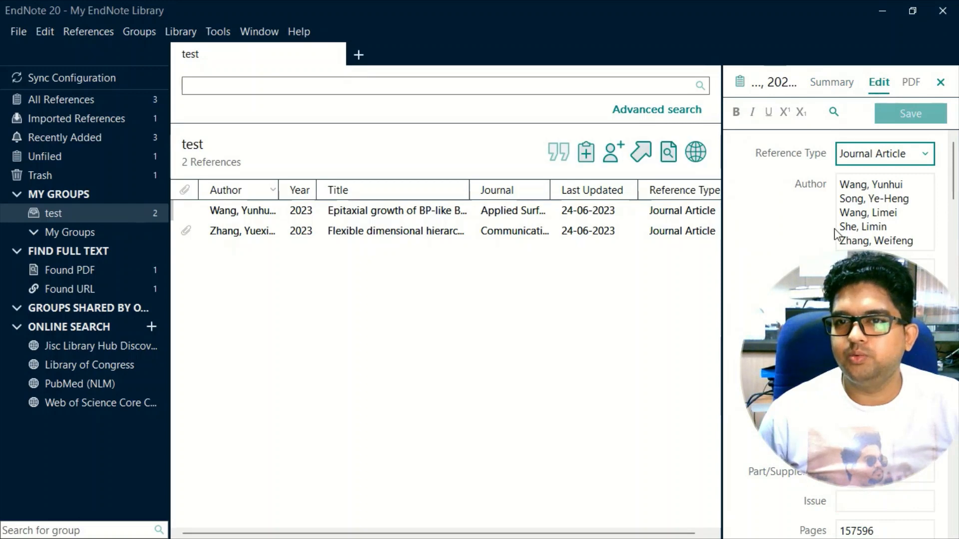
scroll(849, 235, down, 5)
scroll(878, 231, down, 2)
click(830, 83)
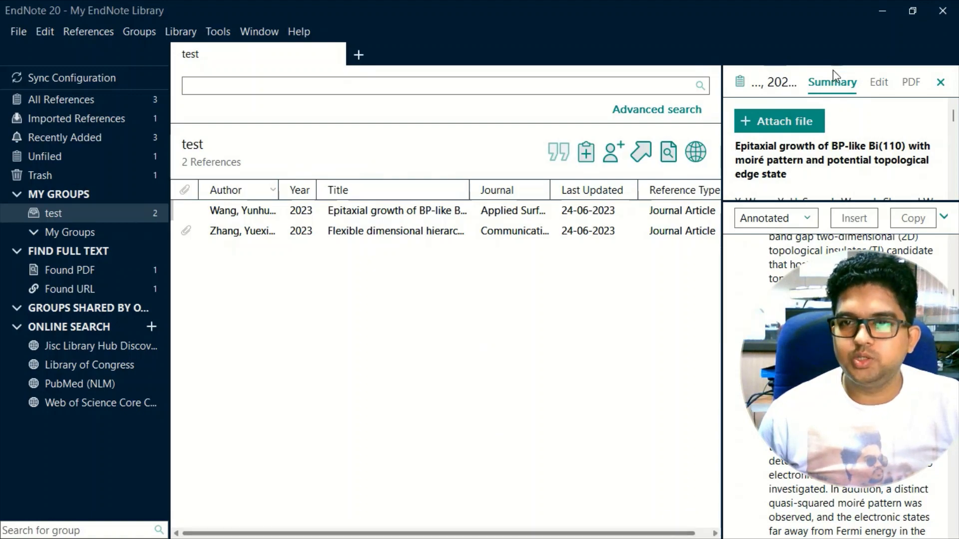
- Switch to Word, create a blank document and enter the placeholder text "Kbkj;zfdhbodfjjeoiajgooj"
double_click(871, 15)
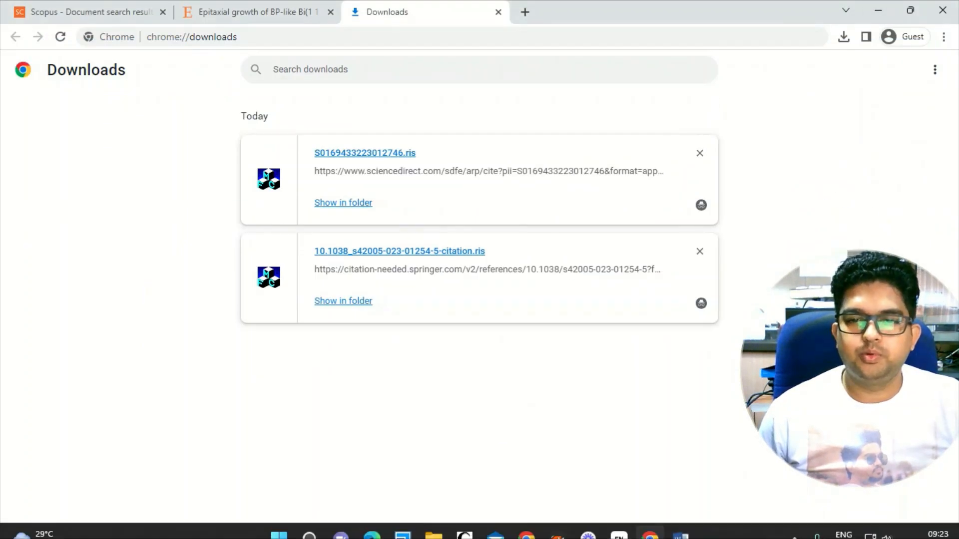
click(683, 526)
click(639, 117)
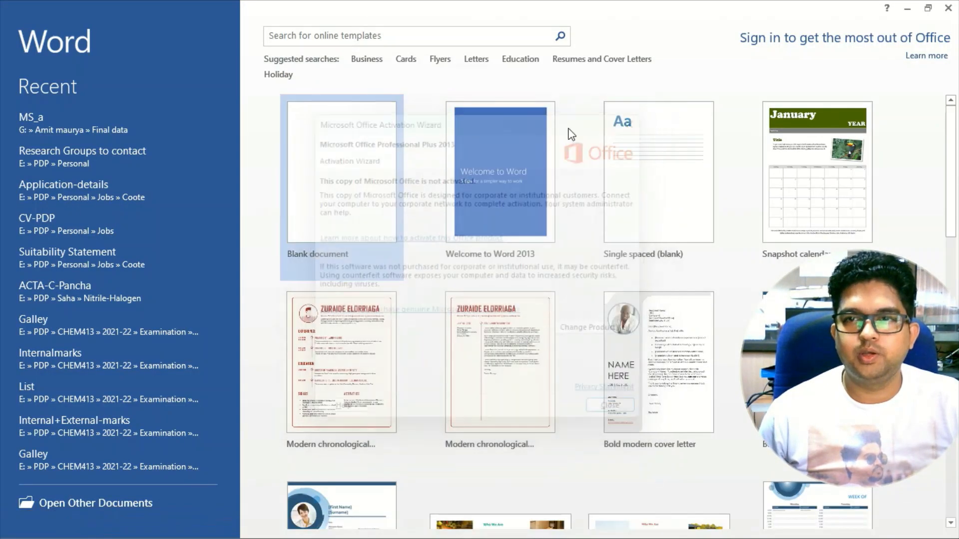
click(295, 157)
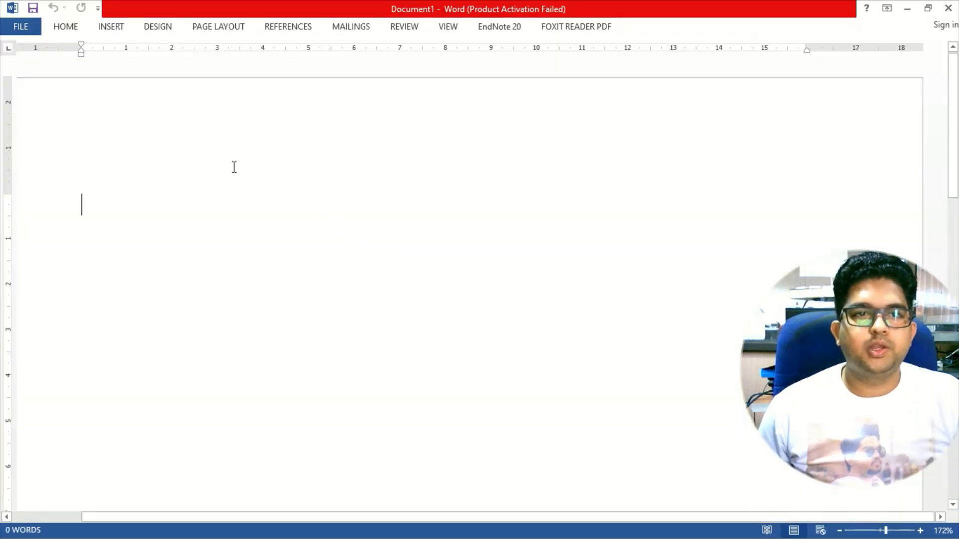
text(Kbkj;zfdhbodfjjeoiajgooj)
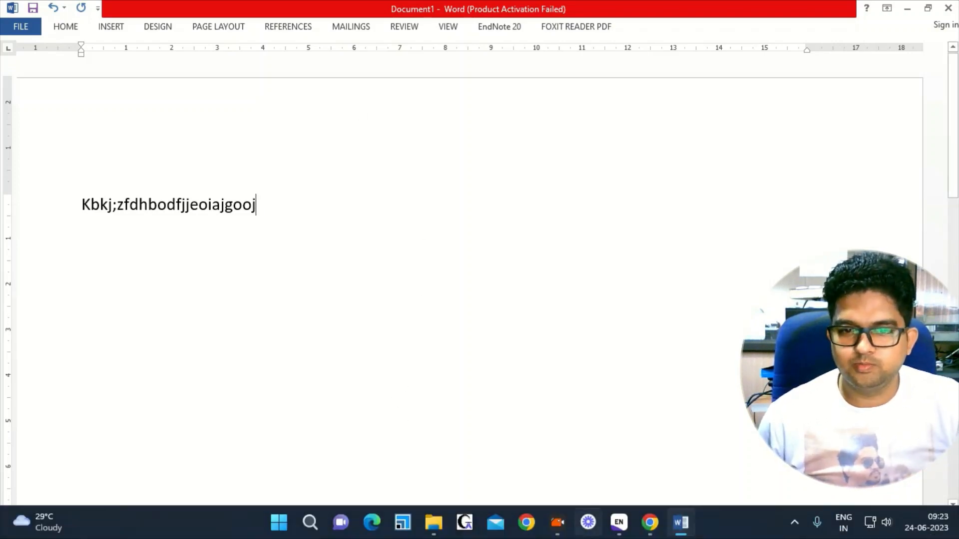
- Look at the test group's references in EndNote, then return to the Word document and keep its EndNote 20 commands permanently displayed
click(619, 533)
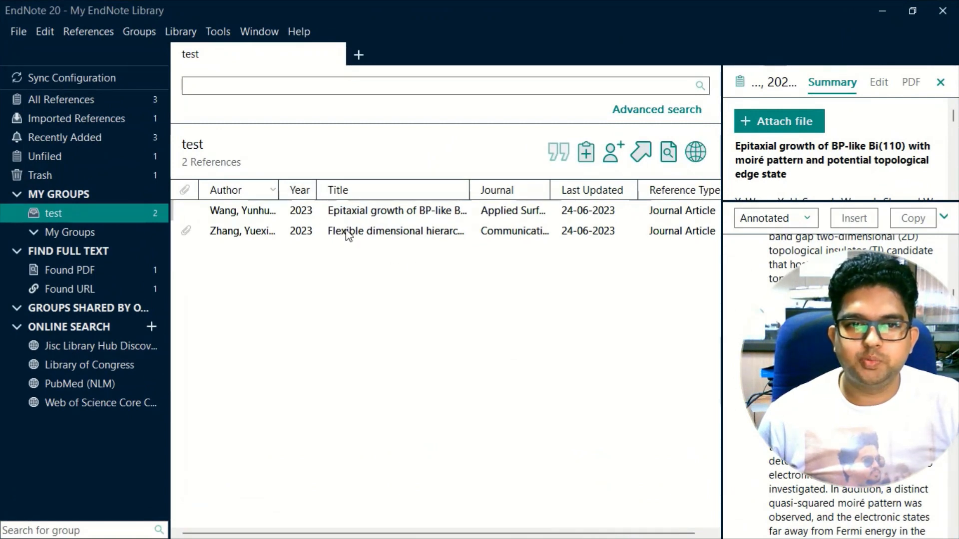
click(885, 9)
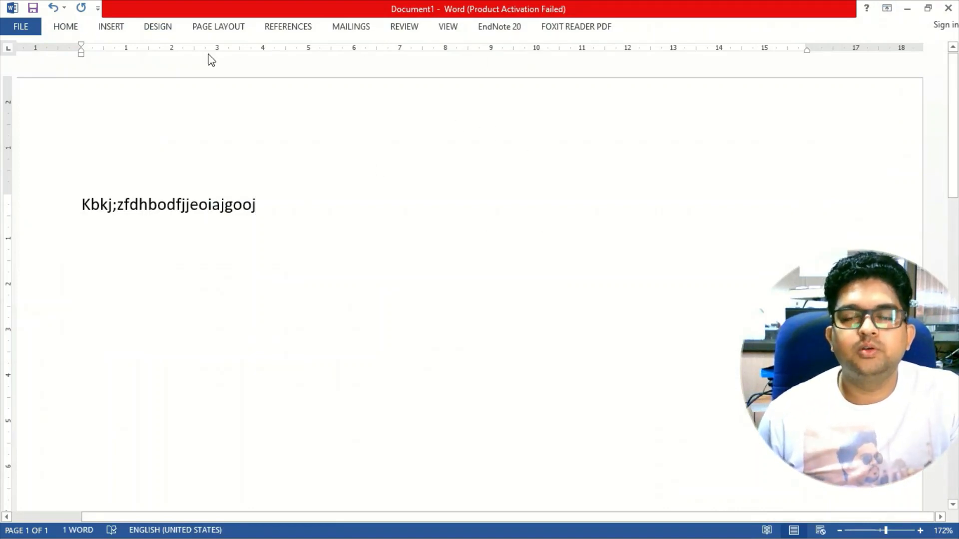
click(496, 27)
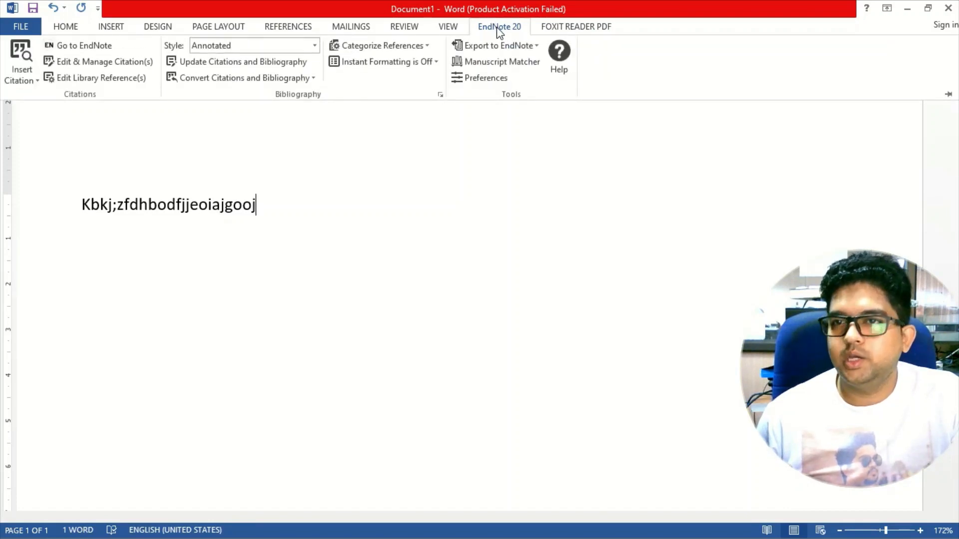
click(949, 93)
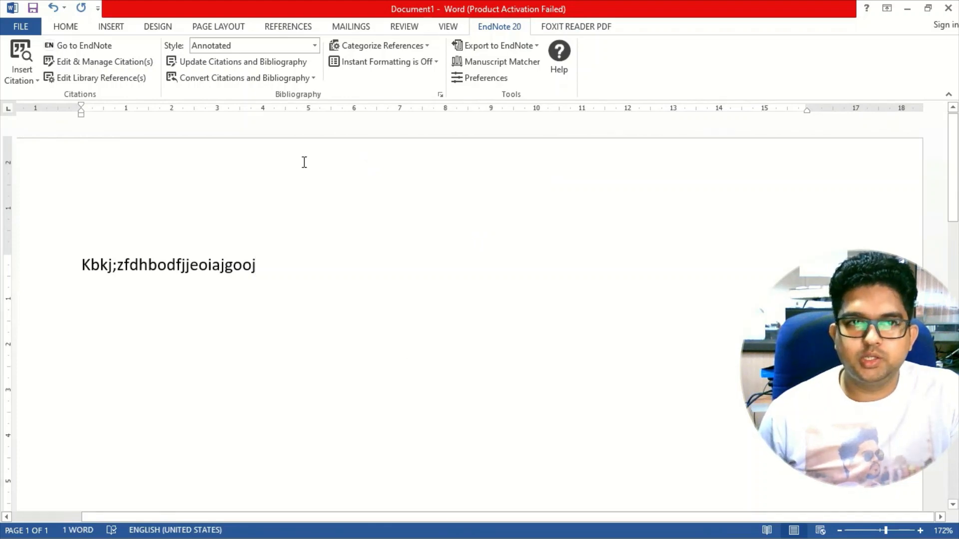
- Set the Word document's EndNote citation style to J Amer Chem Society from the full list of styles
click(314, 45)
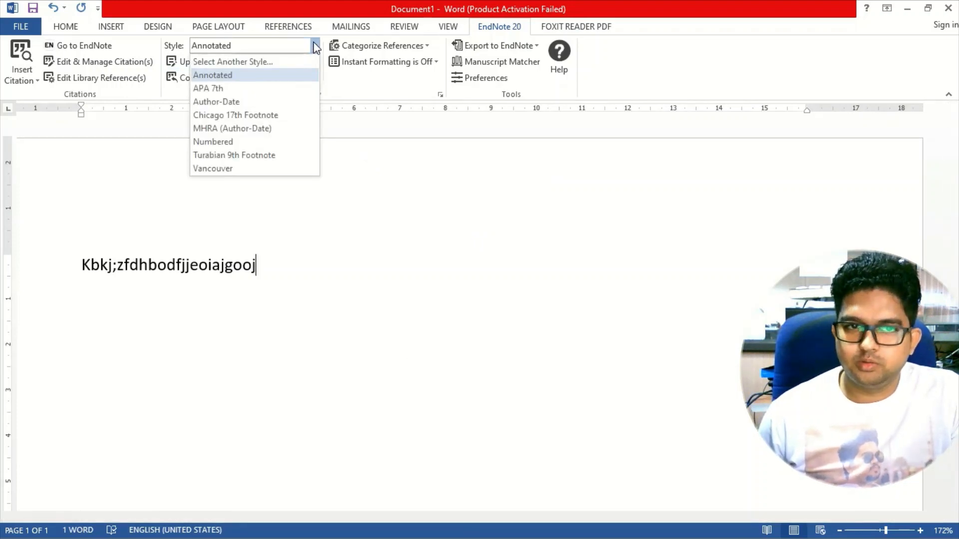
click(239, 63)
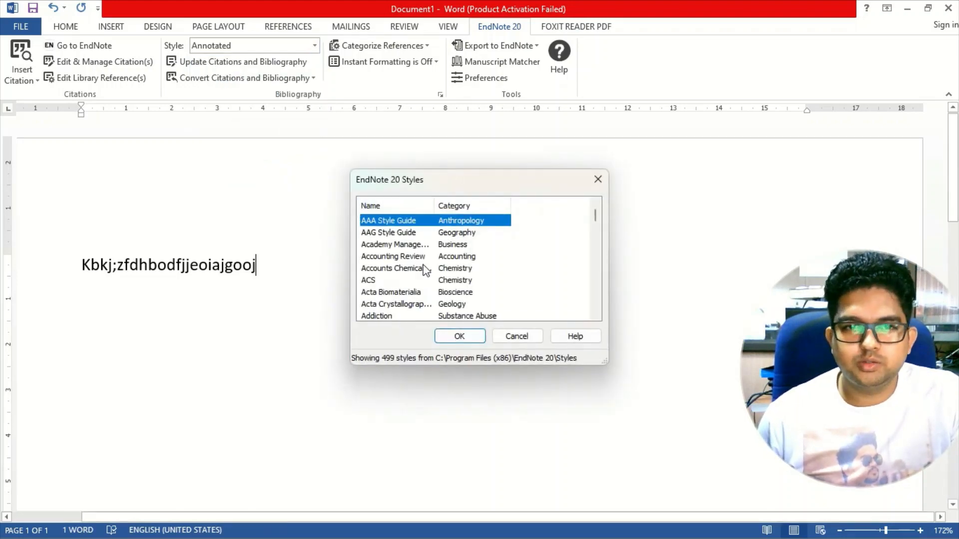
click(376, 280)
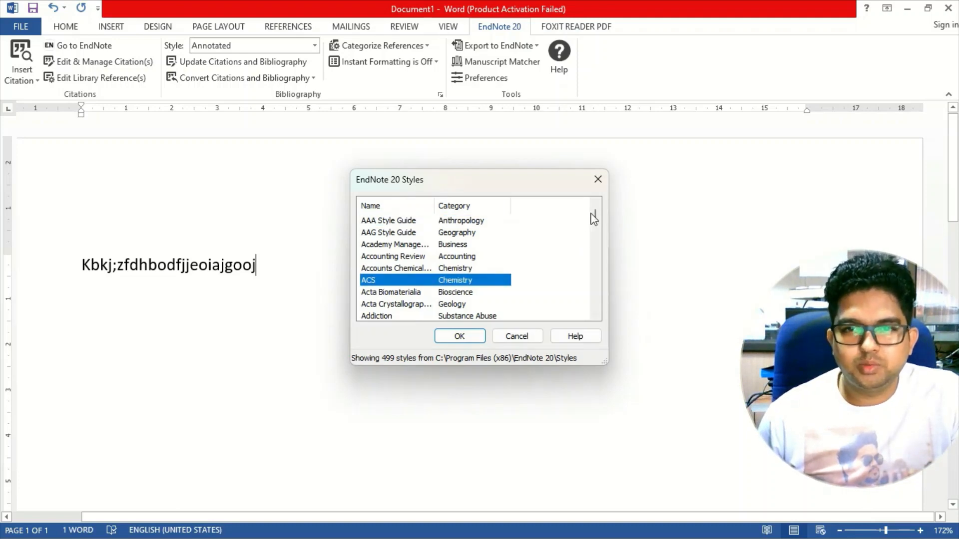
drag(594, 219, 598, 238)
scroll(458, 283, up, 12)
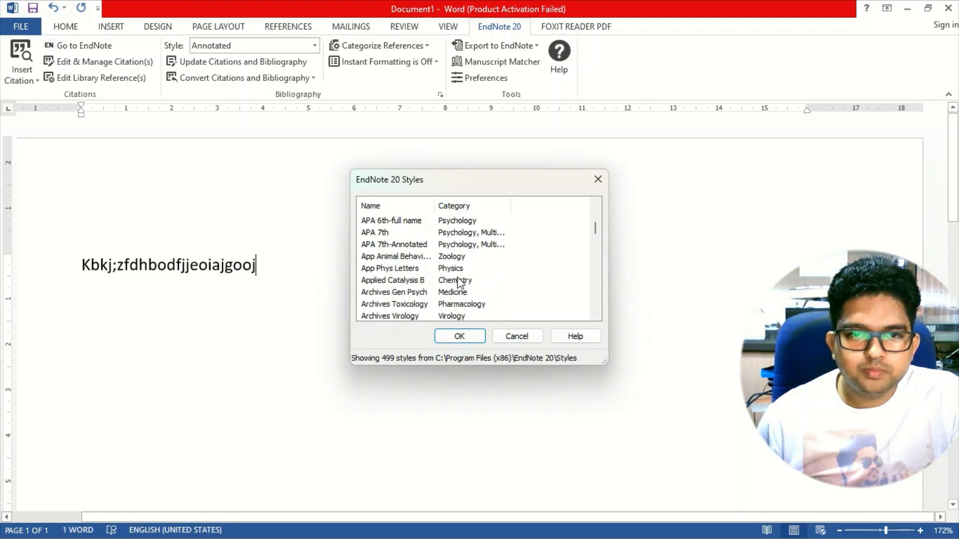
scroll(458, 278, down, 15)
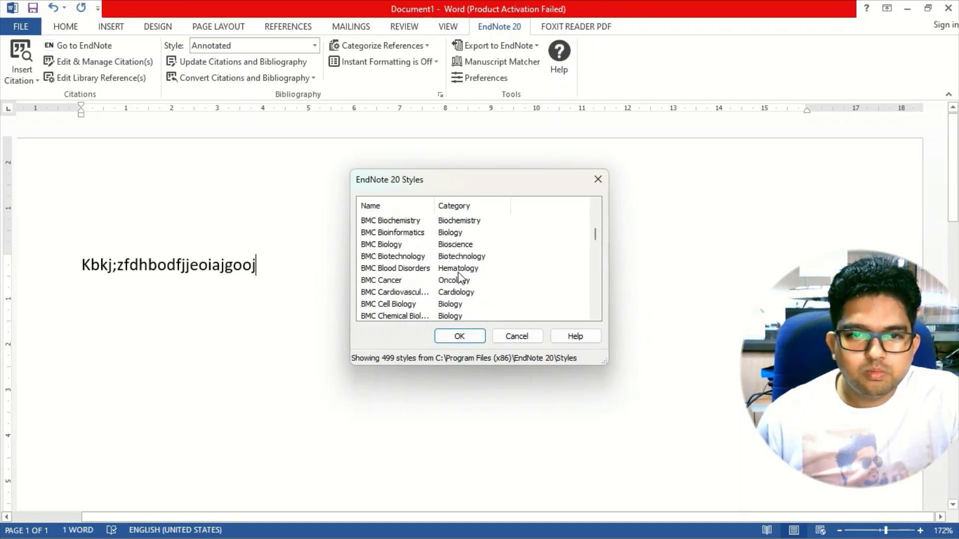
scroll(451, 274, down, 12)
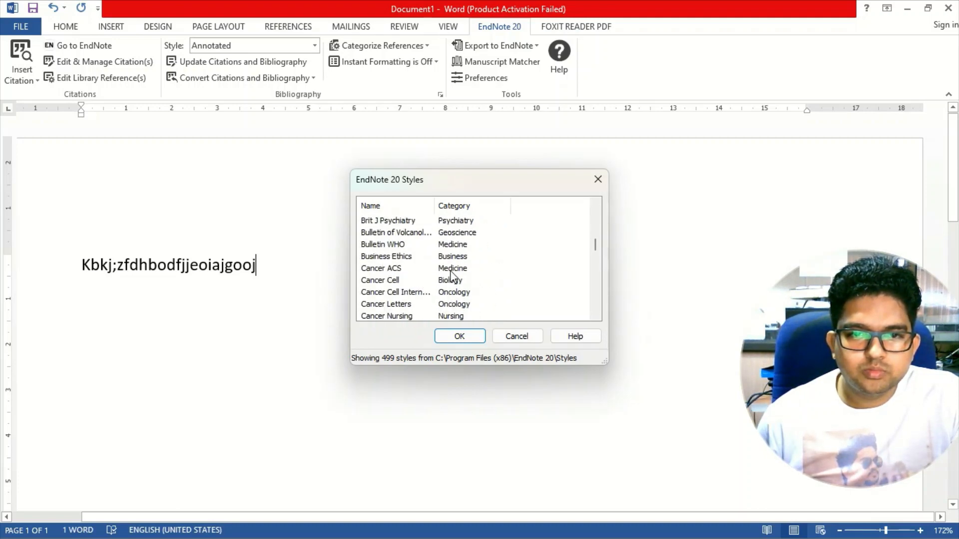
scroll(451, 275, down, 3)
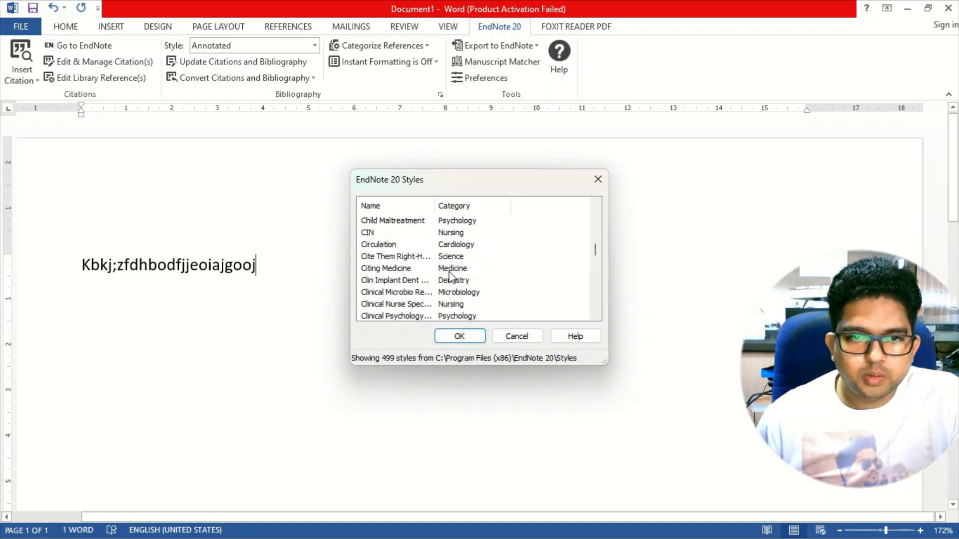
scroll(451, 276, down, 15)
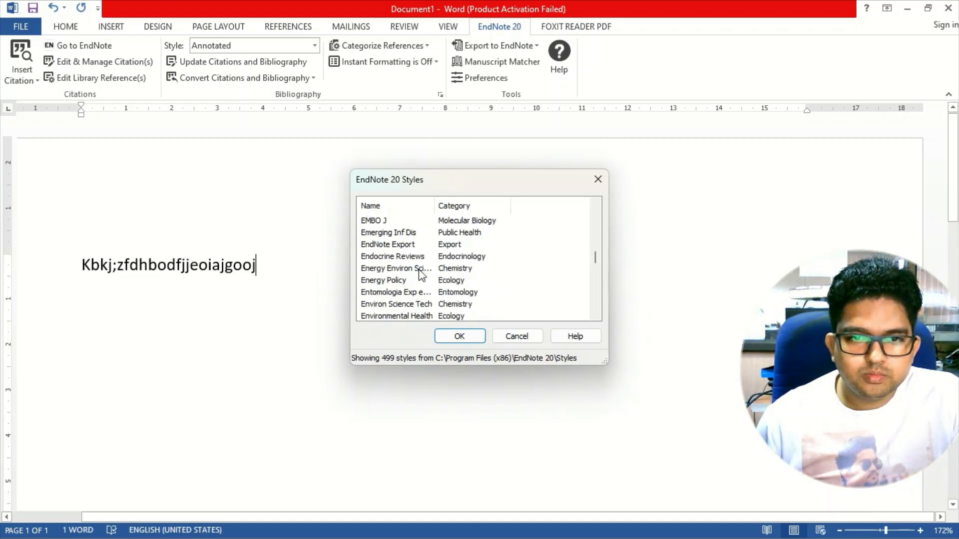
scroll(420, 274, down, 15)
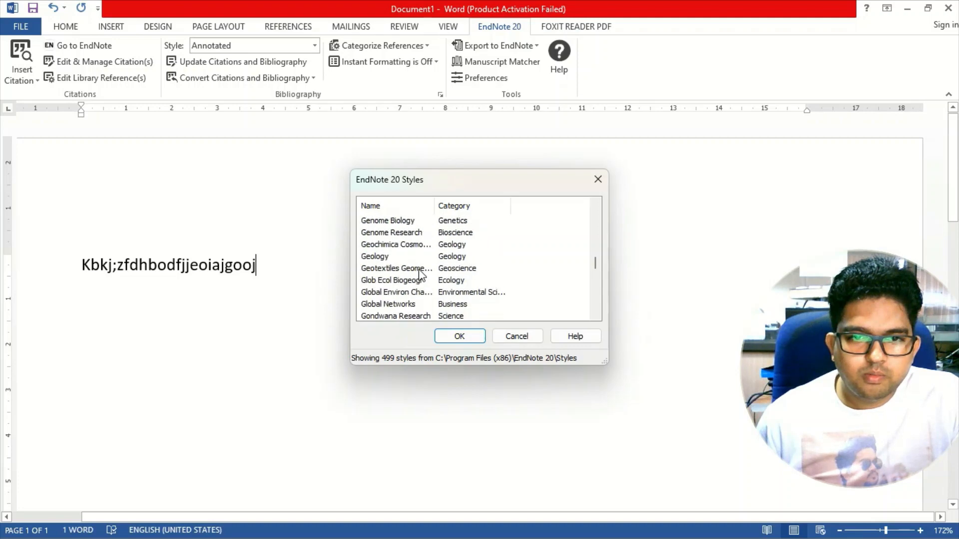
scroll(419, 274, down, 15)
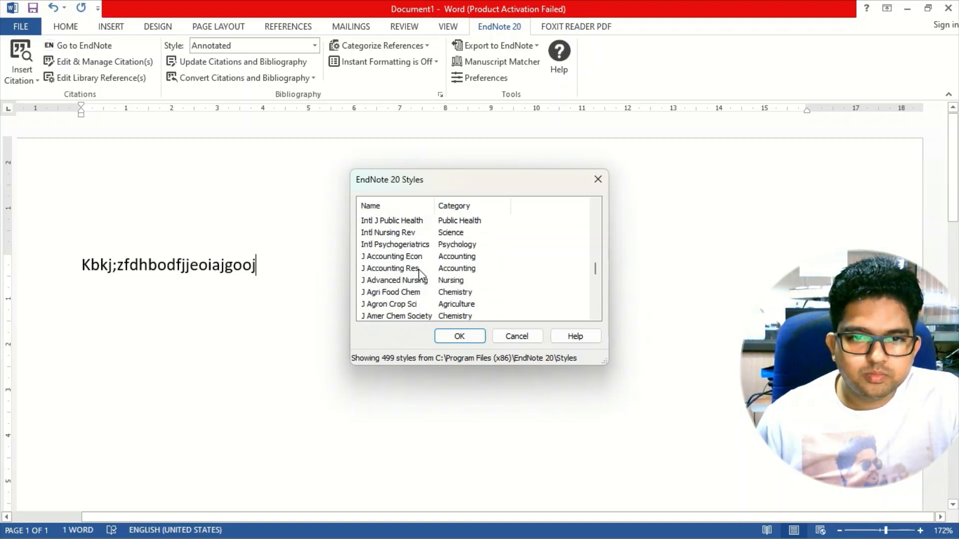
click(402, 281)
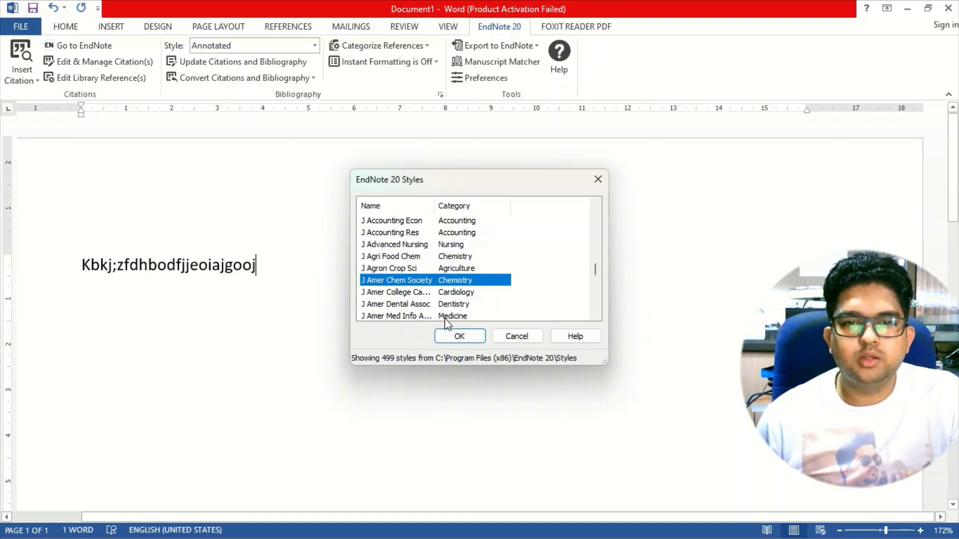
click(456, 334)
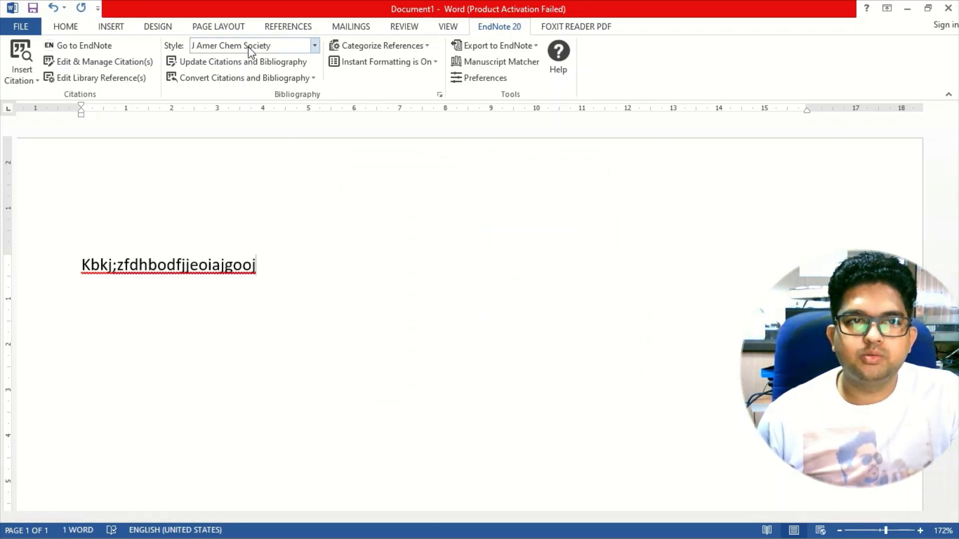
- Switch to EndNote, look through the output styles in the style manager for J Amer Chem Society, and close the manager
click(620, 524)
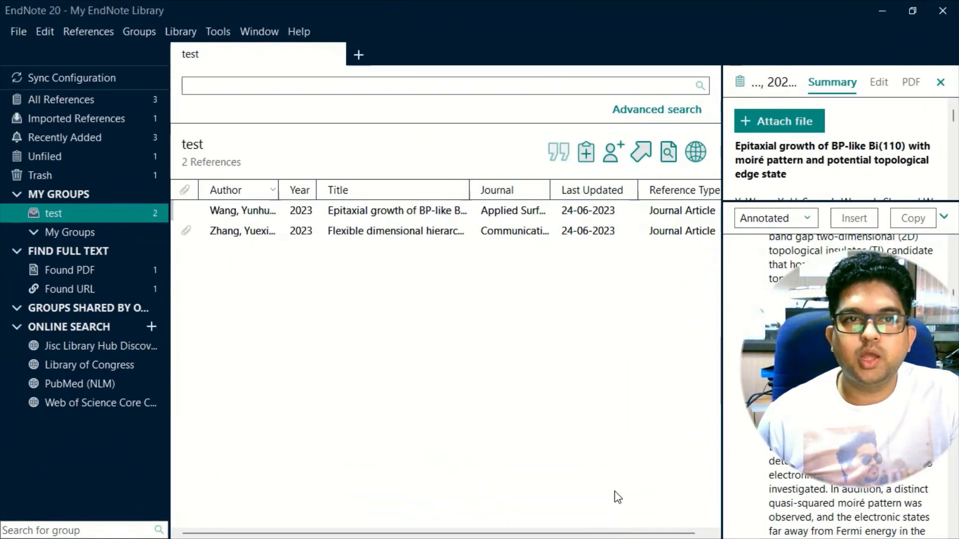
click(187, 31)
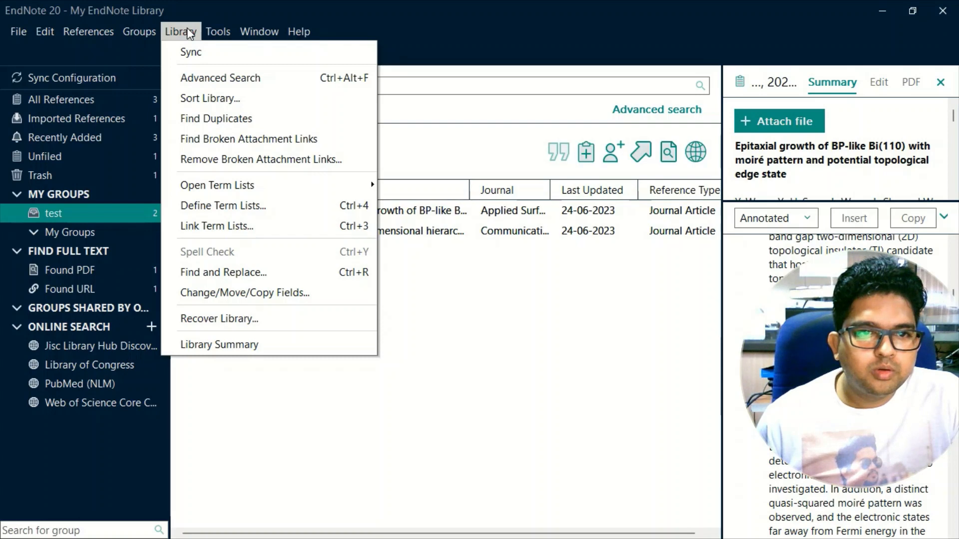
mouse_move(150, 32)
mouse_move(215, 33)
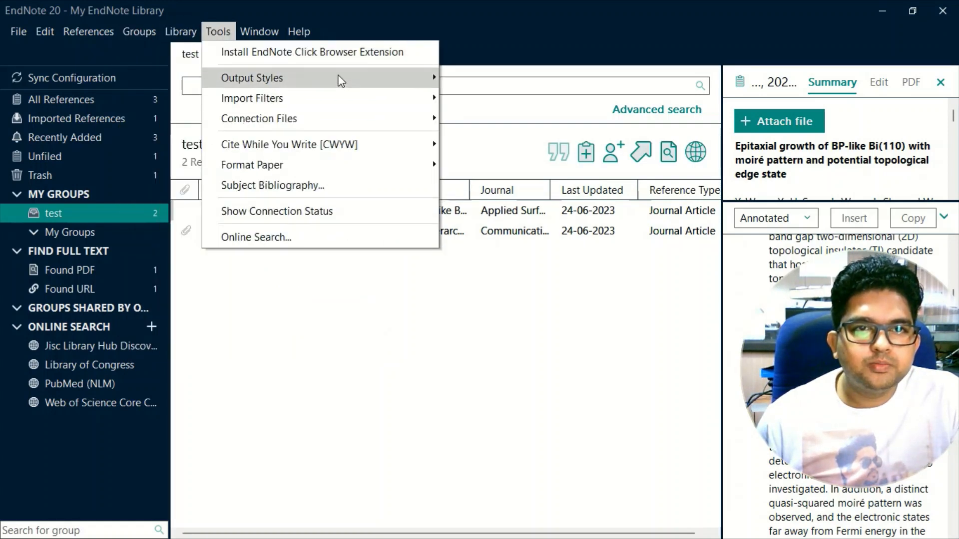
mouse_move(340, 80)
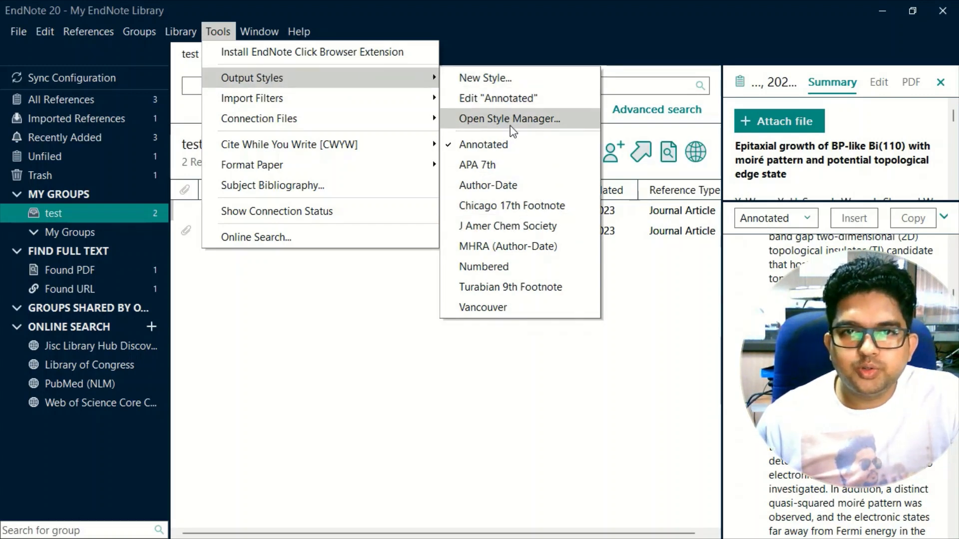
click(522, 124)
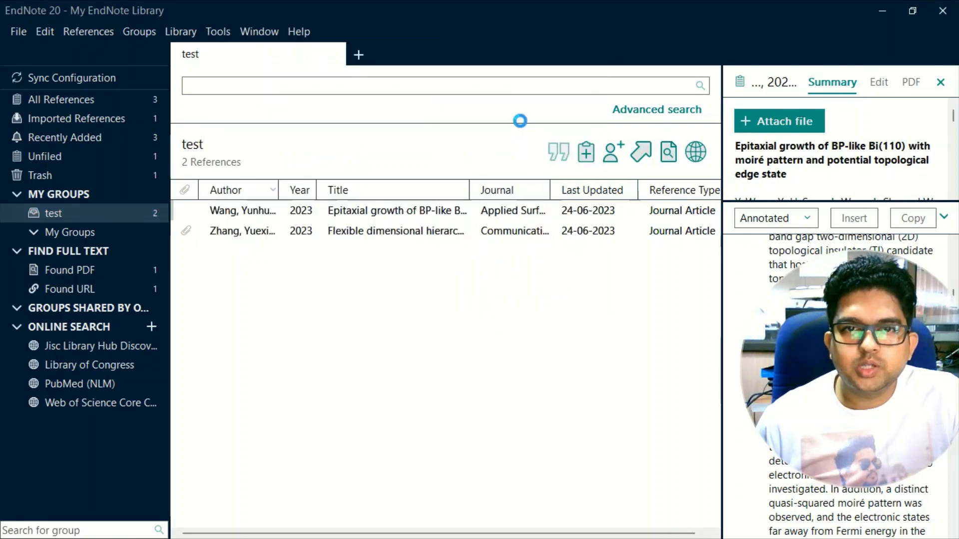
scroll(212, 221, down, 15)
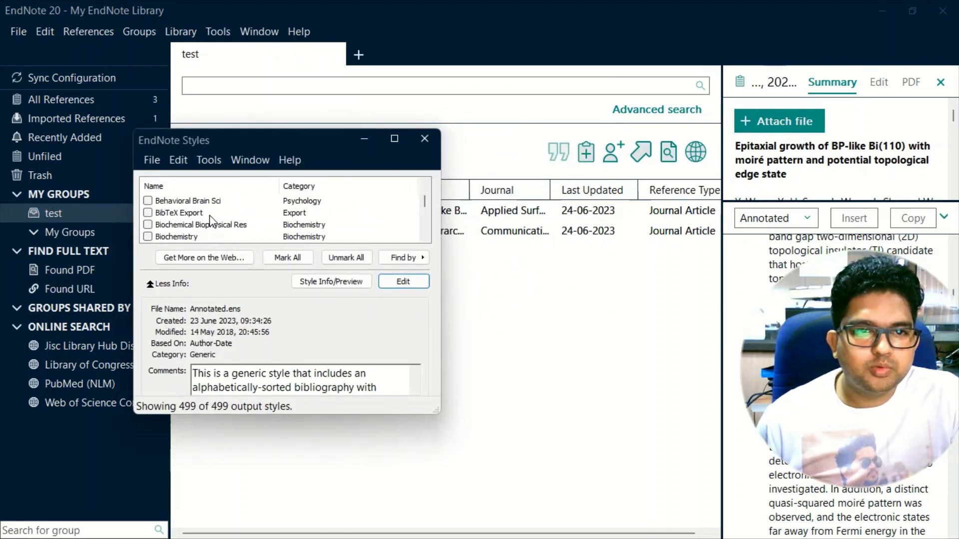
scroll(212, 221, down, 15)
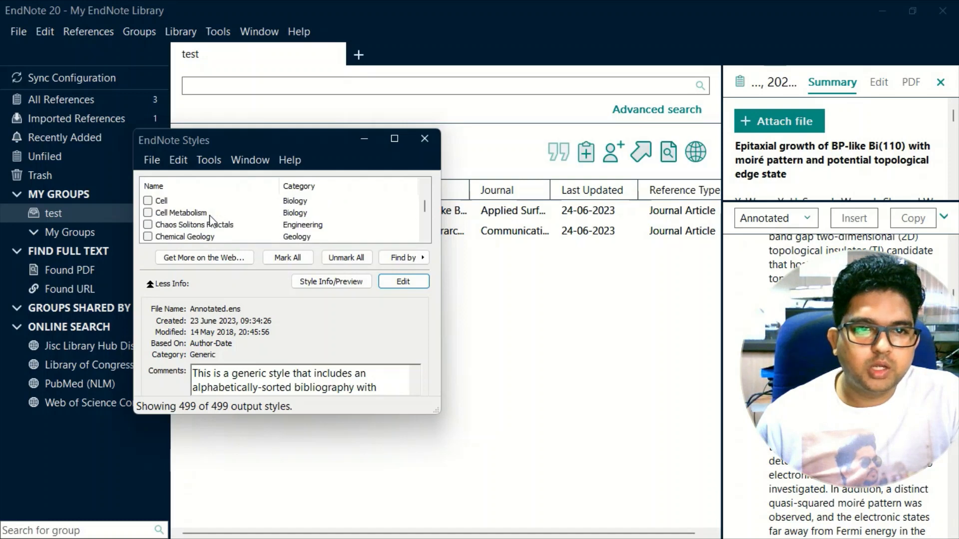
scroll(212, 221, down, 15)
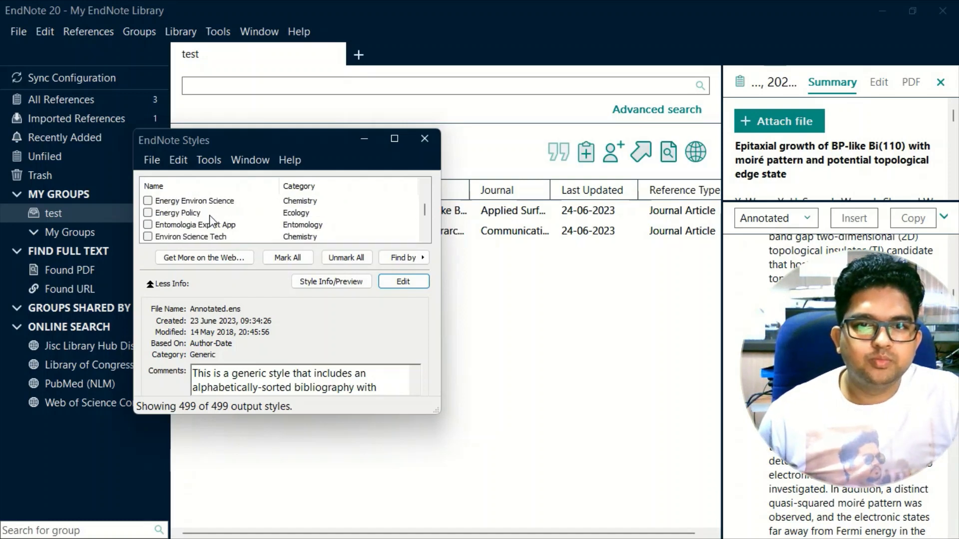
scroll(212, 222, down, 15)
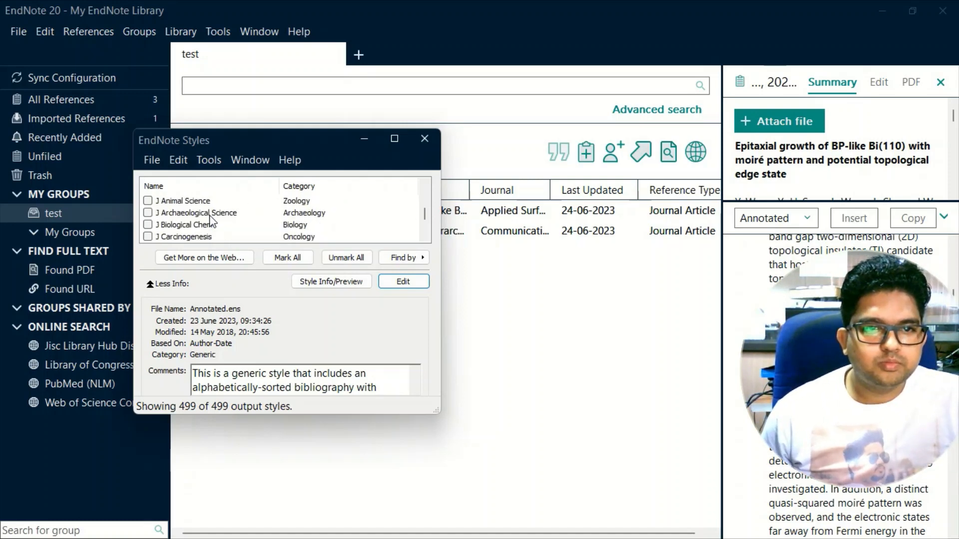
scroll(215, 220, down, 5)
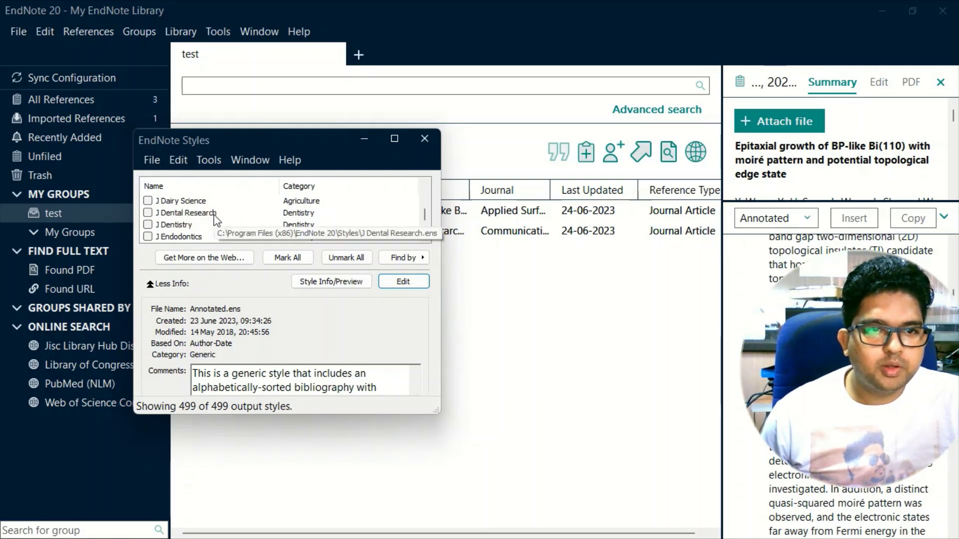
scroll(215, 220, up, 5)
scroll(215, 220, up, 15)
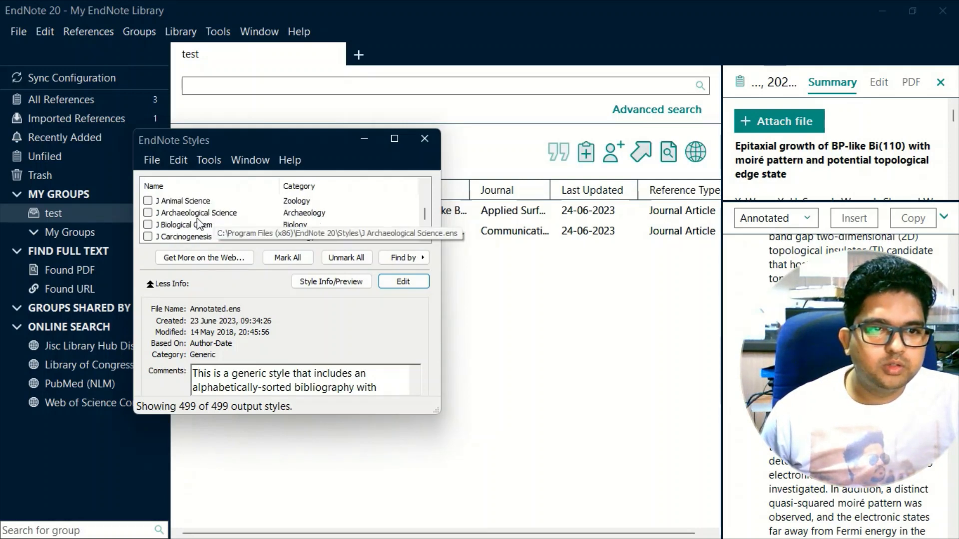
scroll(213, 214, up, 1)
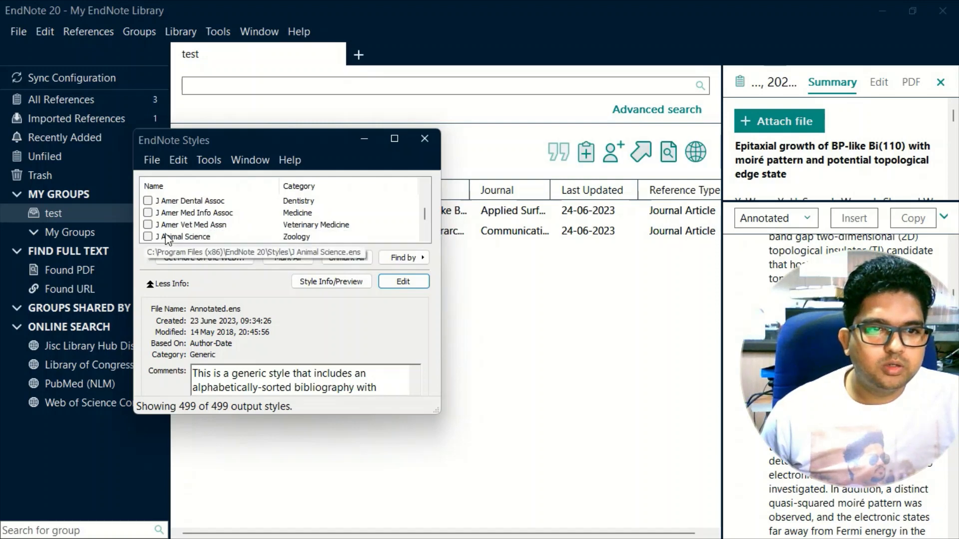
scroll(202, 233, up, 1)
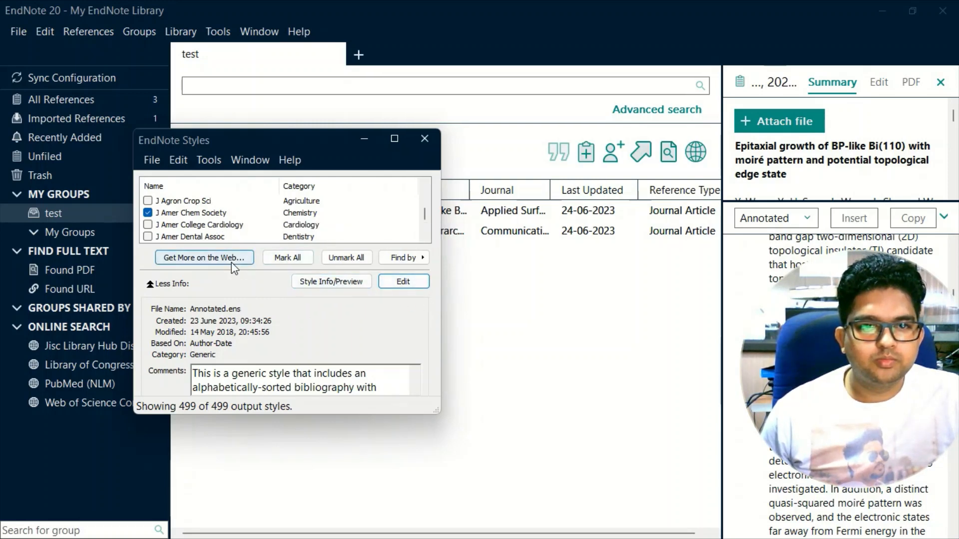
click(426, 141)
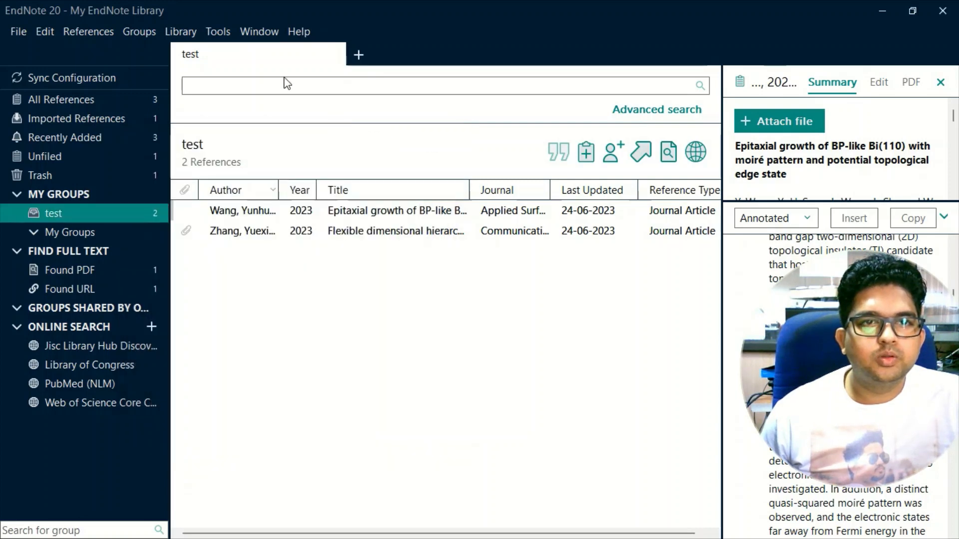
click(79, 39)
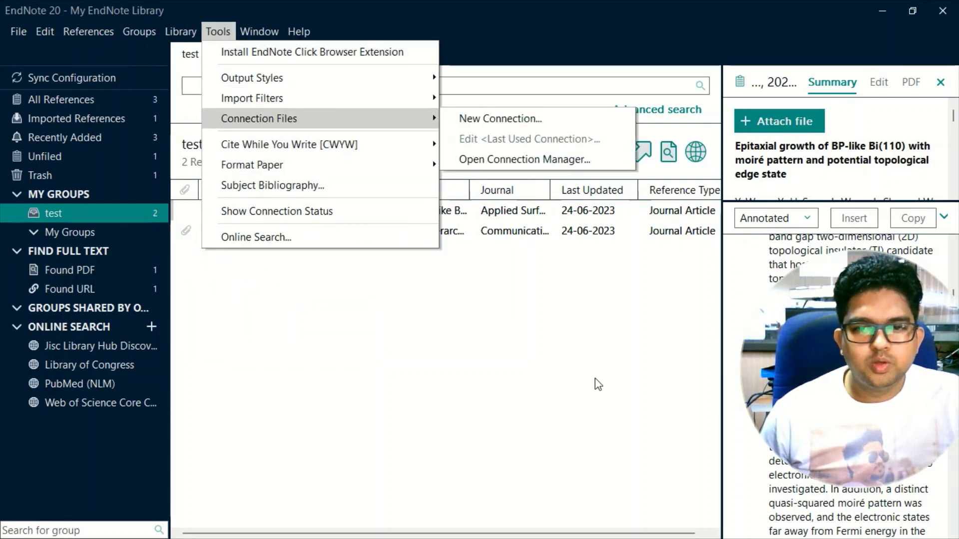
click(654, 504)
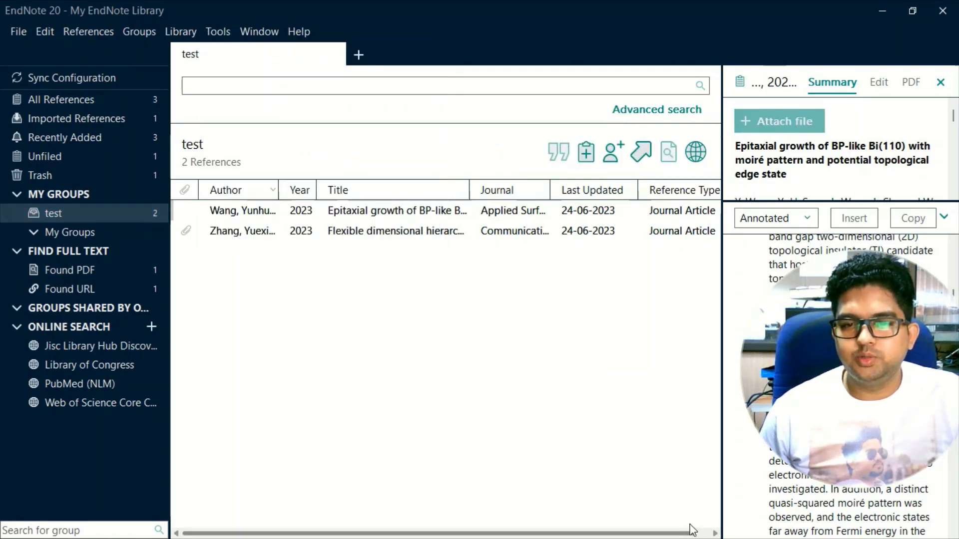
click(880, 10)
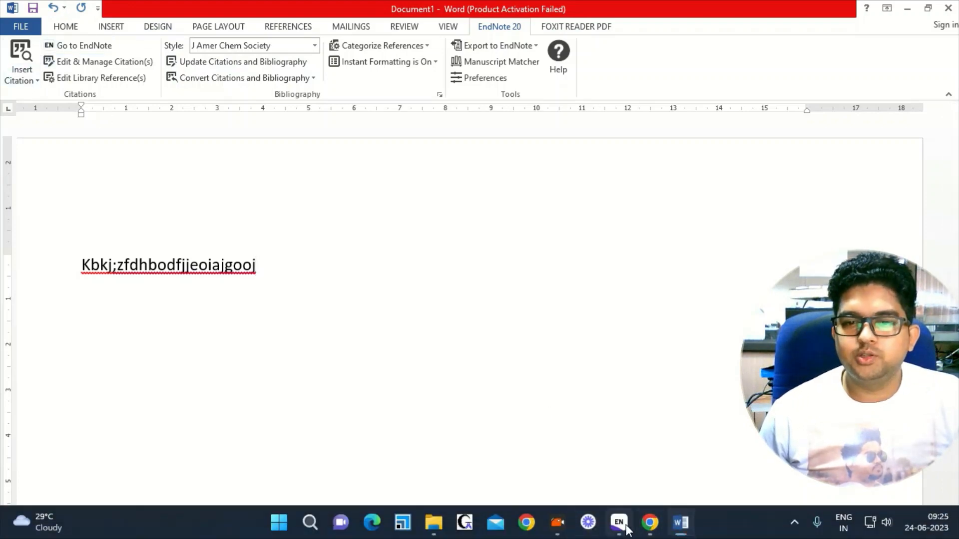
click(649, 522)
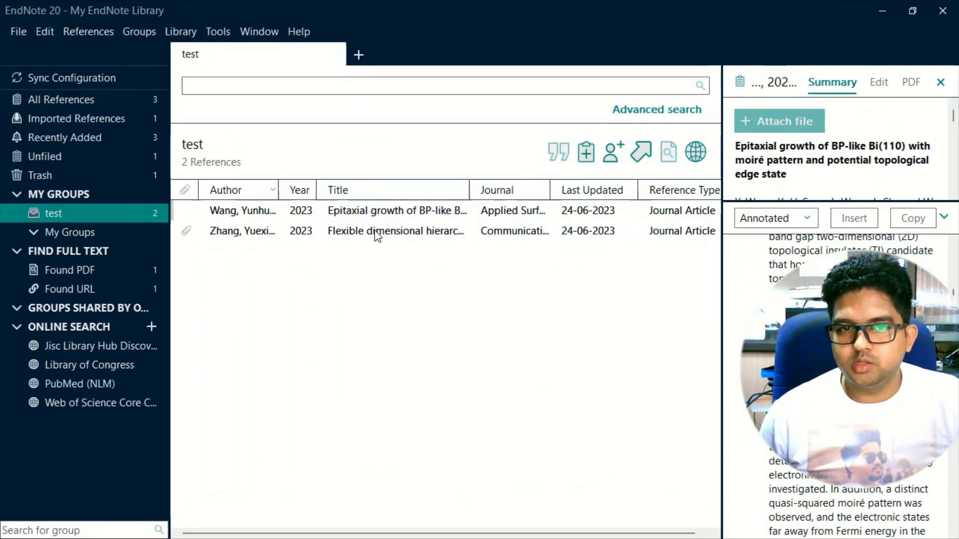
- Select the "Flexible dimensional hierarchy" reference in EndNote's test group and insert it as a citation after the placeholder text in Word
click(377, 232)
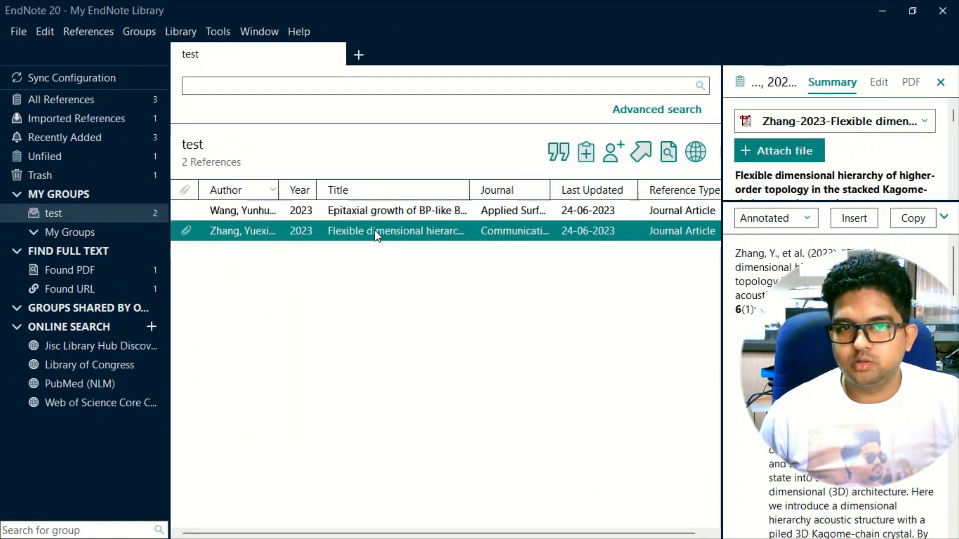
click(882, 10)
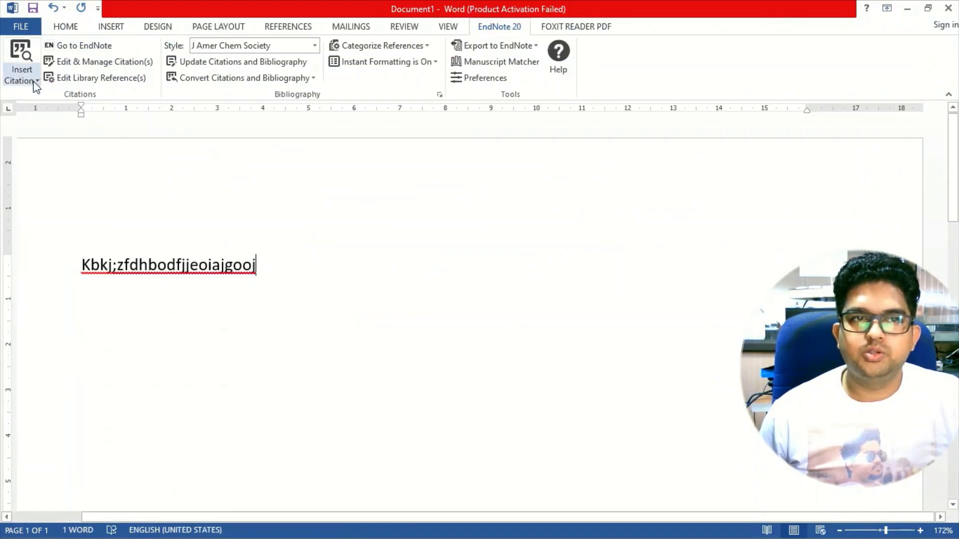
click(35, 82)
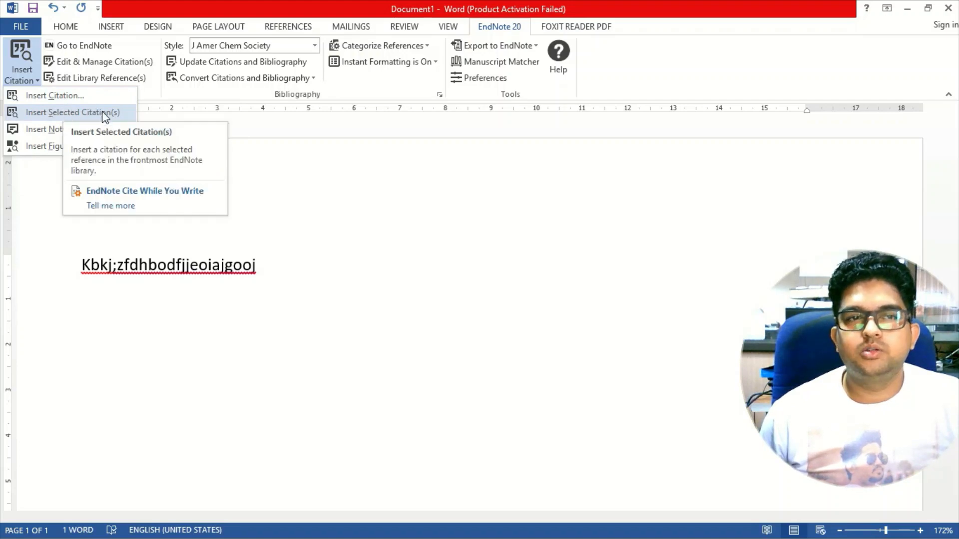
click(73, 113)
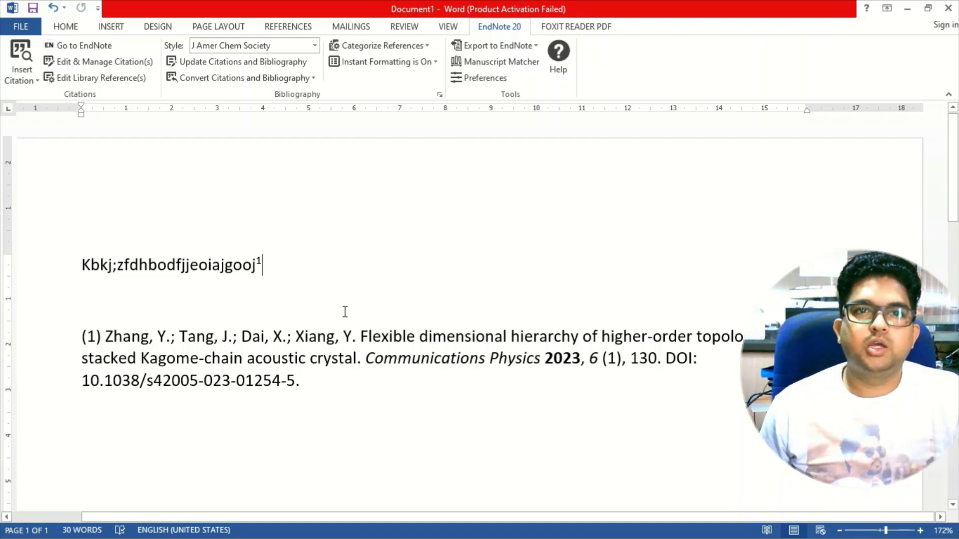
- Try the Chicago 17th Footnote and APA 7th styles on the Word document's citation and bibliography
click(314, 46)
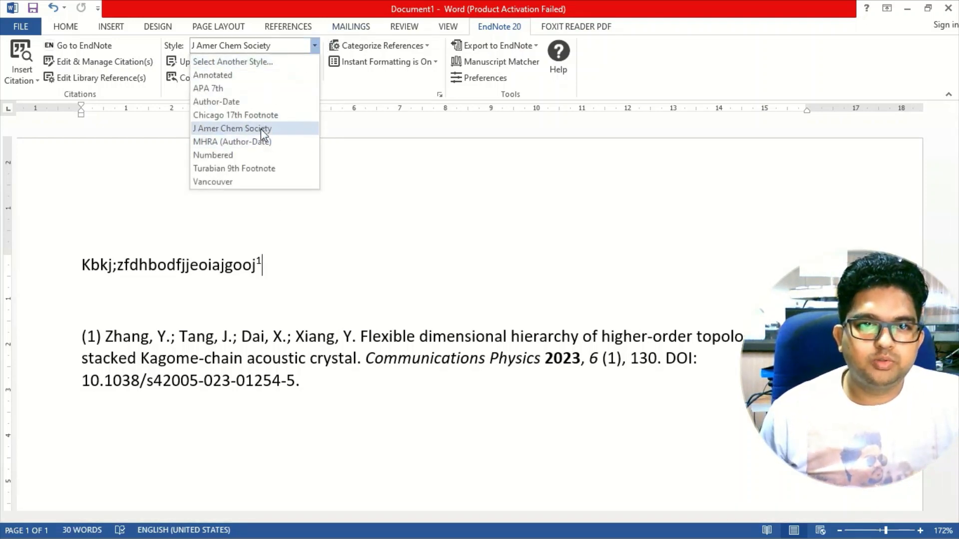
click(264, 115)
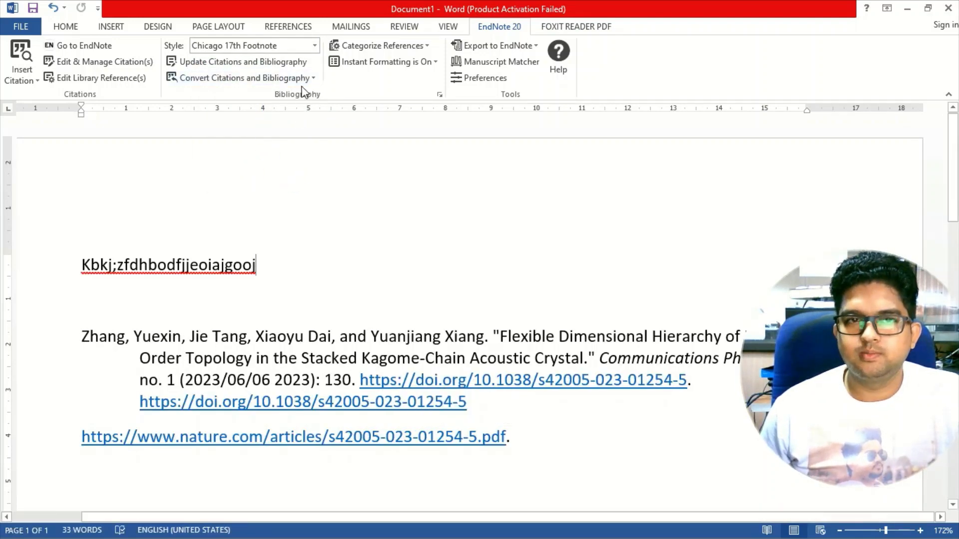
click(296, 46)
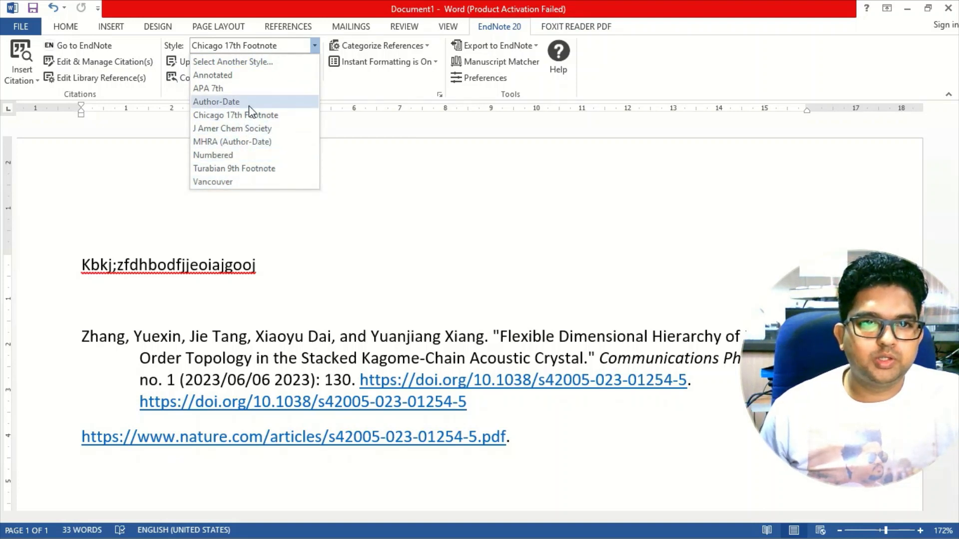
click(249, 90)
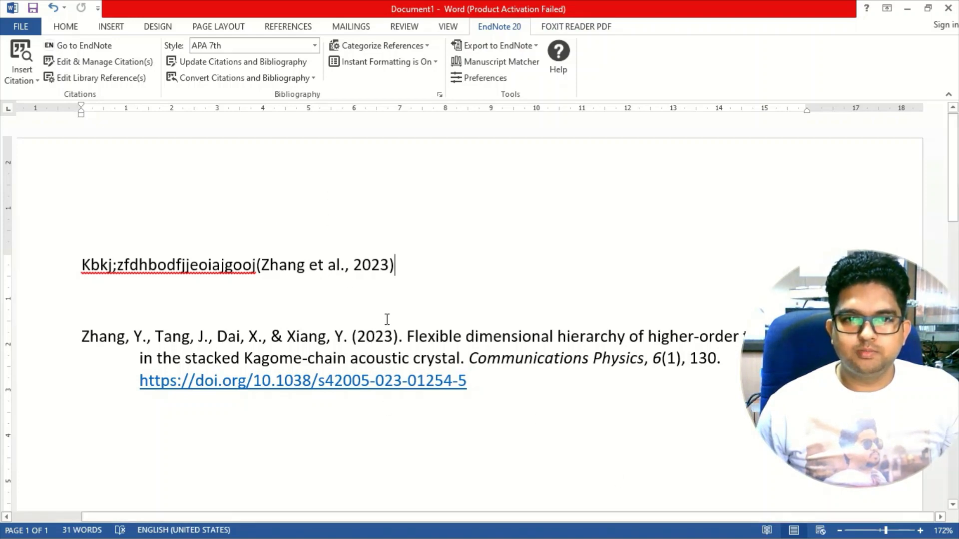
- Review the editable fields of the "Flexible dimensional hierarchy" reference in EndNote and return to the Word document
click(619, 522)
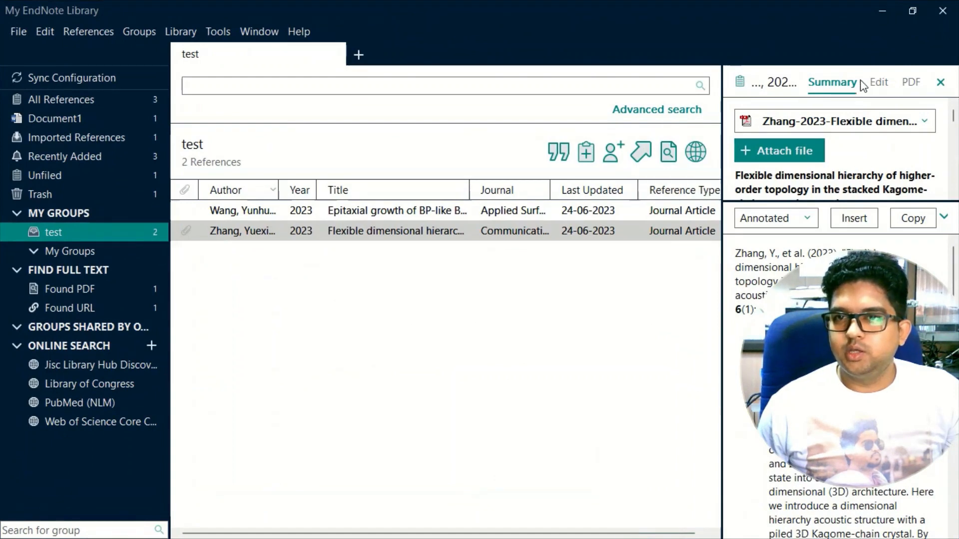
click(879, 83)
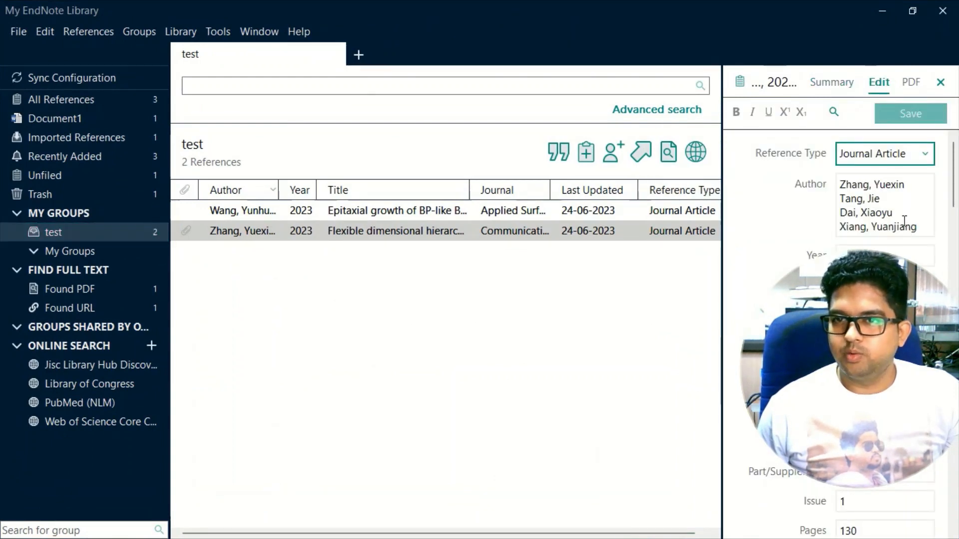
click(882, 10)
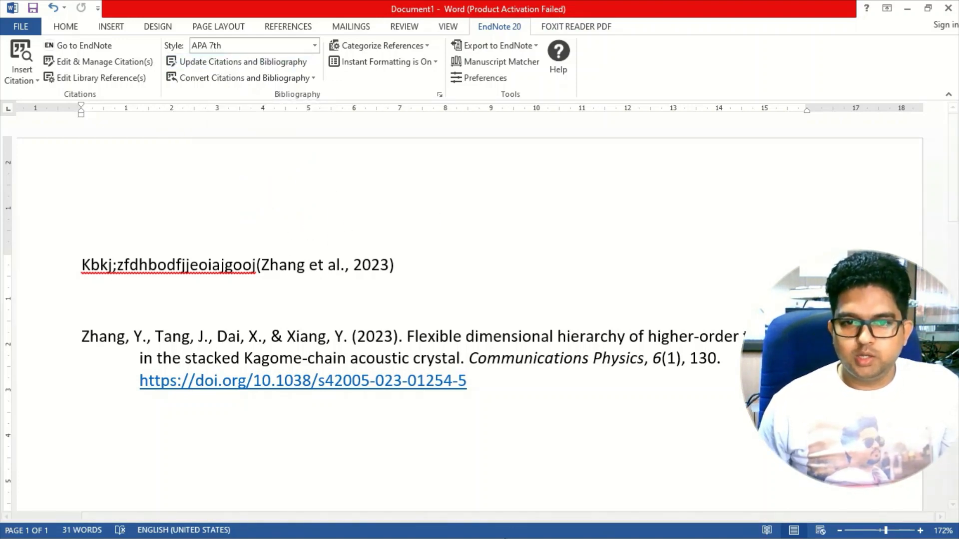
- Select the "Epitaxial growth" reference in EndNote's test group and insert it in Word as a second citation beside the existing one
click(619, 531)
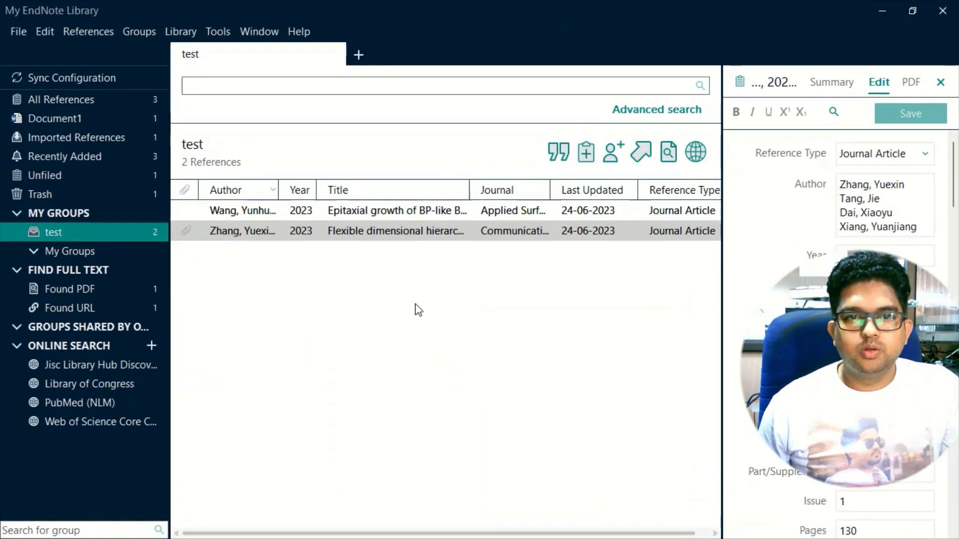
click(344, 212)
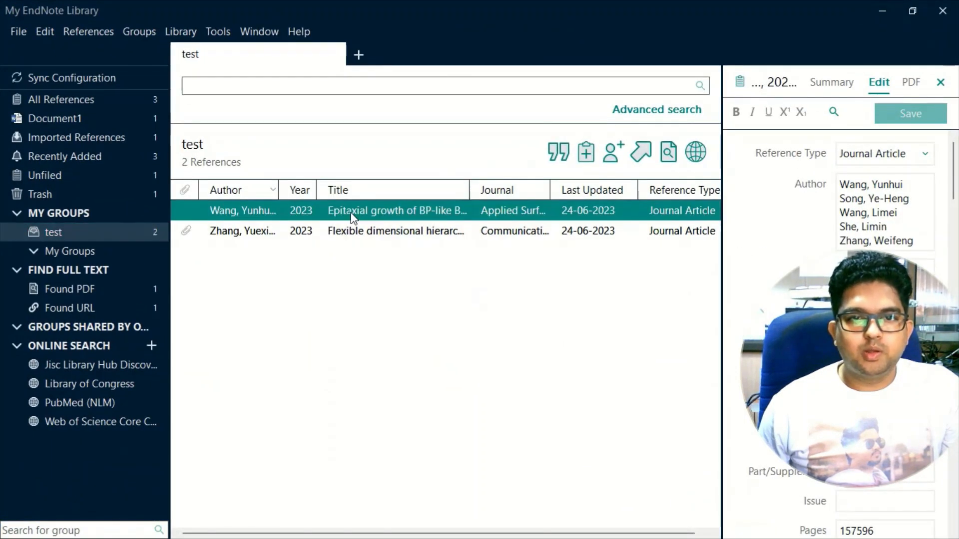
click(887, 8)
click(38, 81)
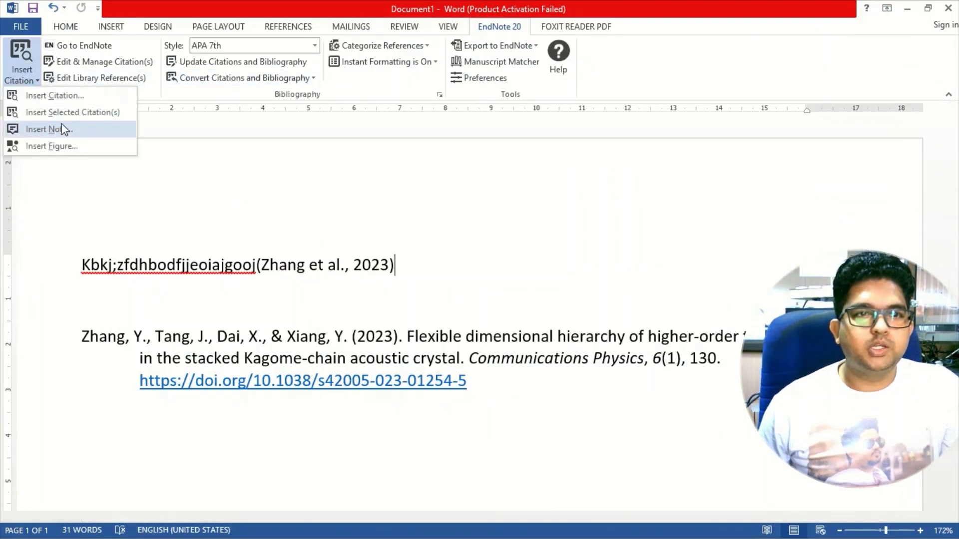
click(73, 115)
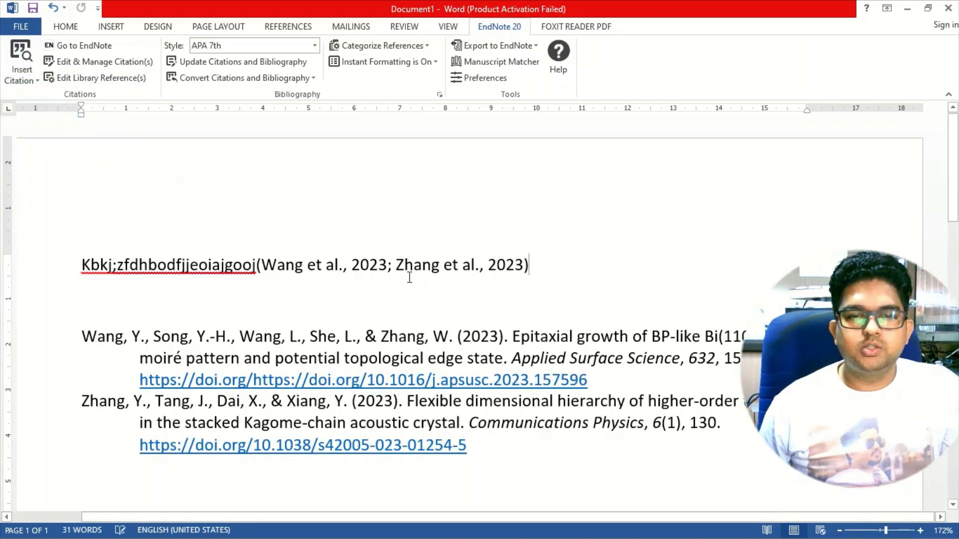
- Set the Word document's citation and bibliography style to J Amer Chem Society
click(314, 45)
click(269, 129)
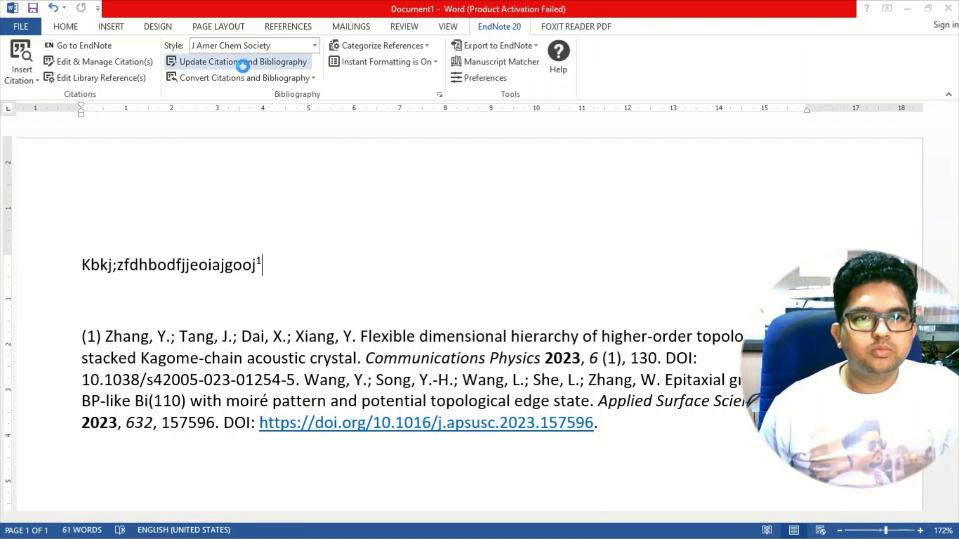
mouse_move(653, 538)
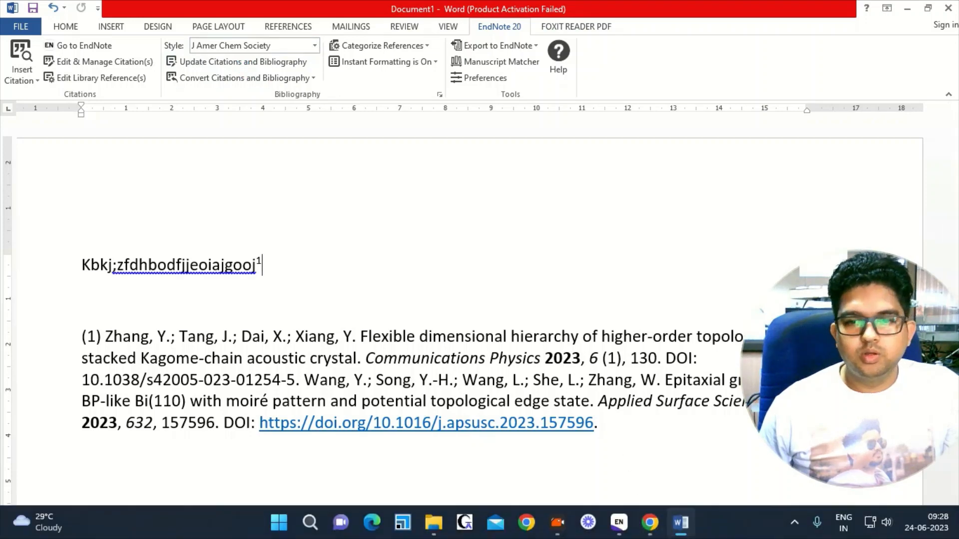
- Try to insert the "Epitaxial growth" reference from EndNote's test group beside the existing citation in Word
click(621, 531)
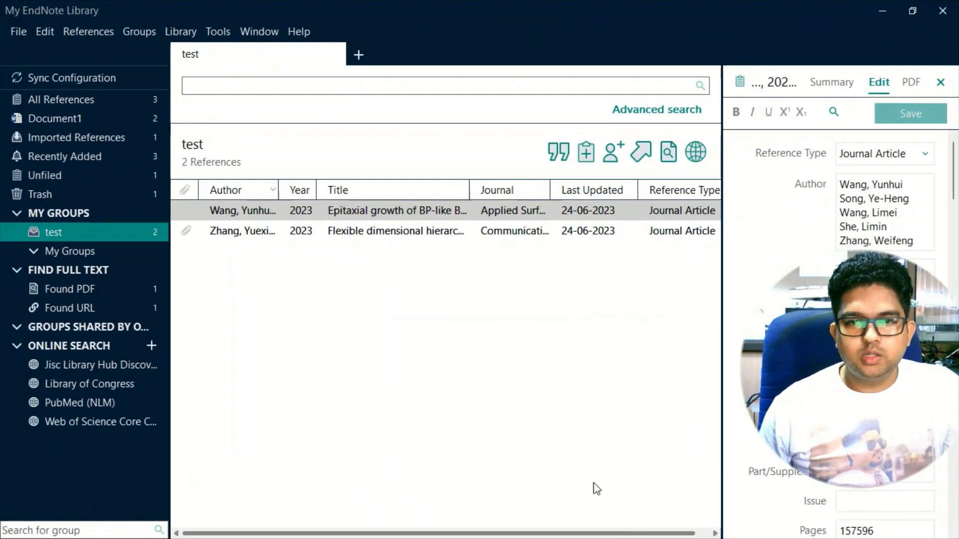
click(365, 233)
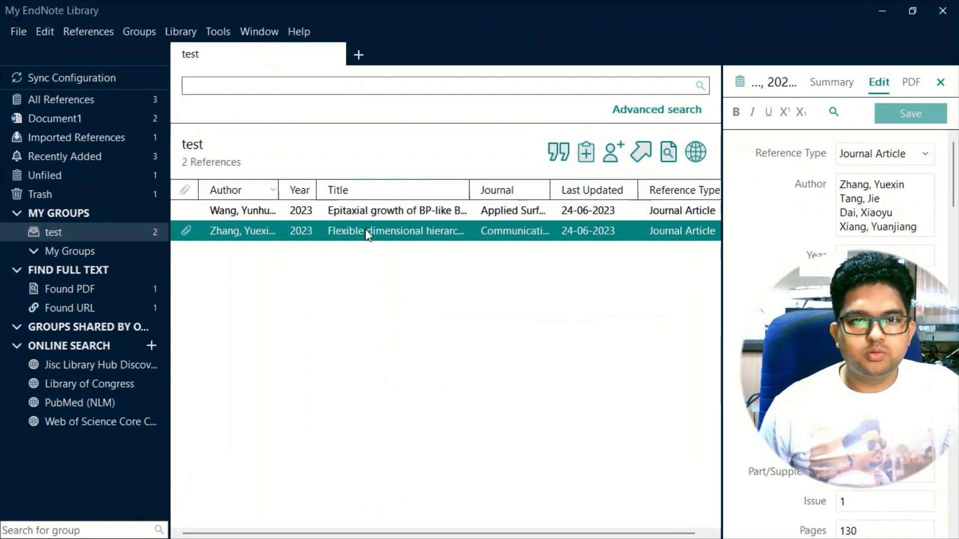
click(545, 212)
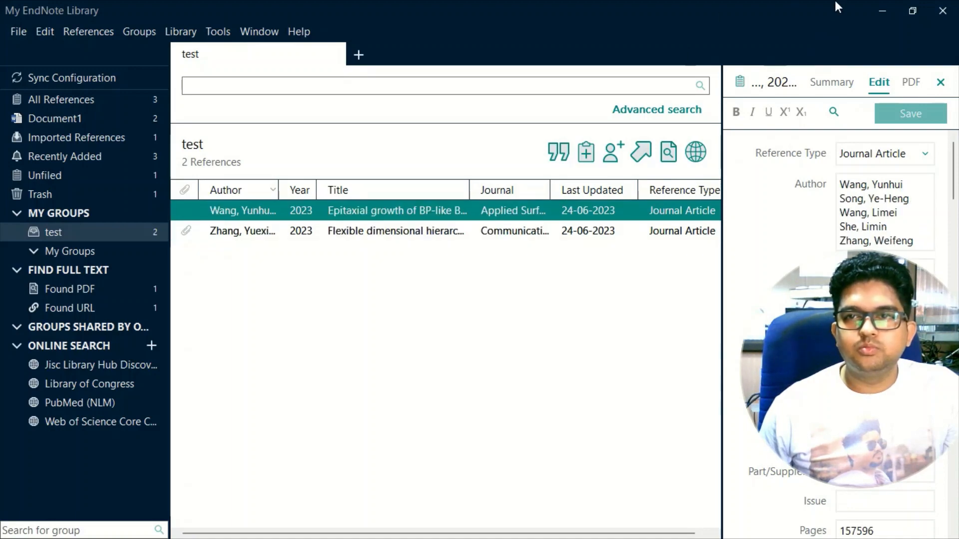
key(alt+Tab)
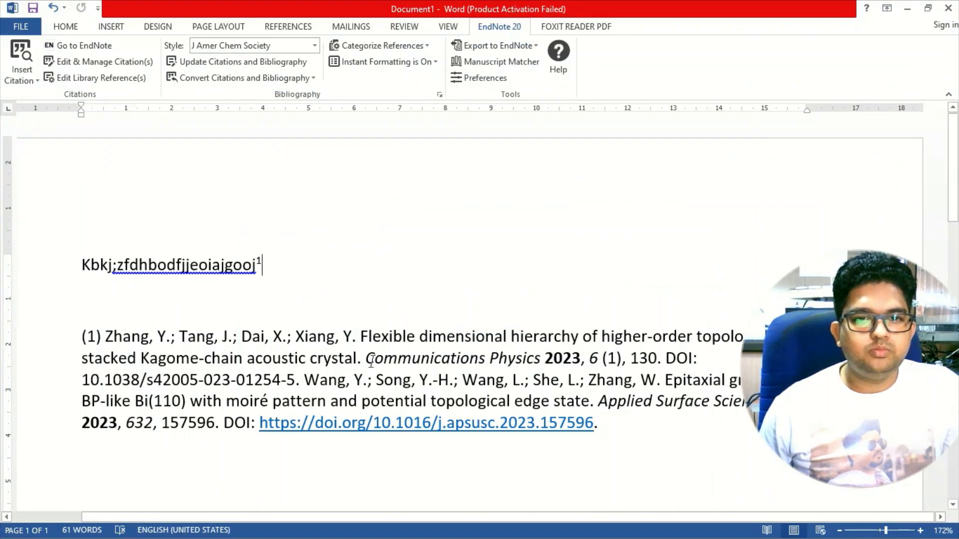
click(21, 74)
click(72, 113)
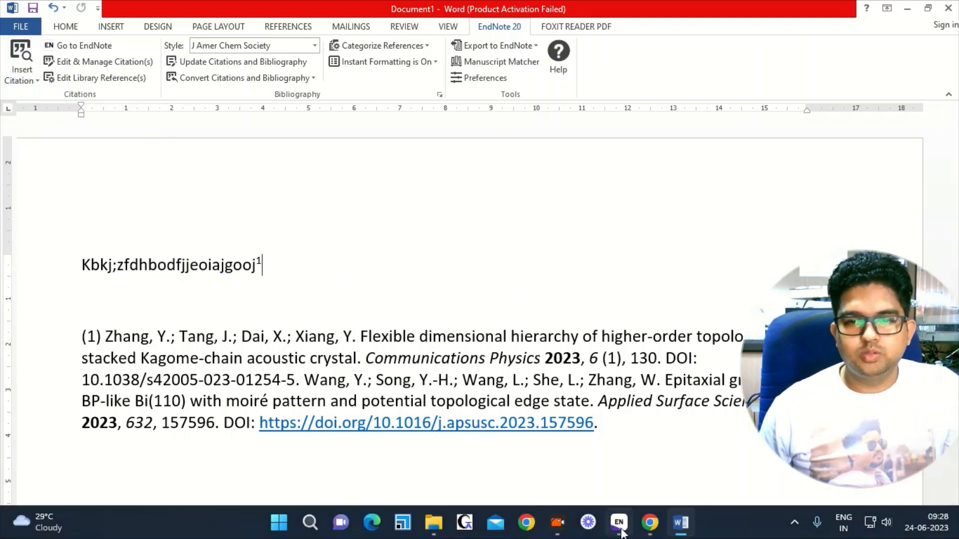
- Try to insert the "Flexible dimensional hierarchy" reference from EndNote's test group beside the existing citation in Word
click(623, 525)
click(358, 232)
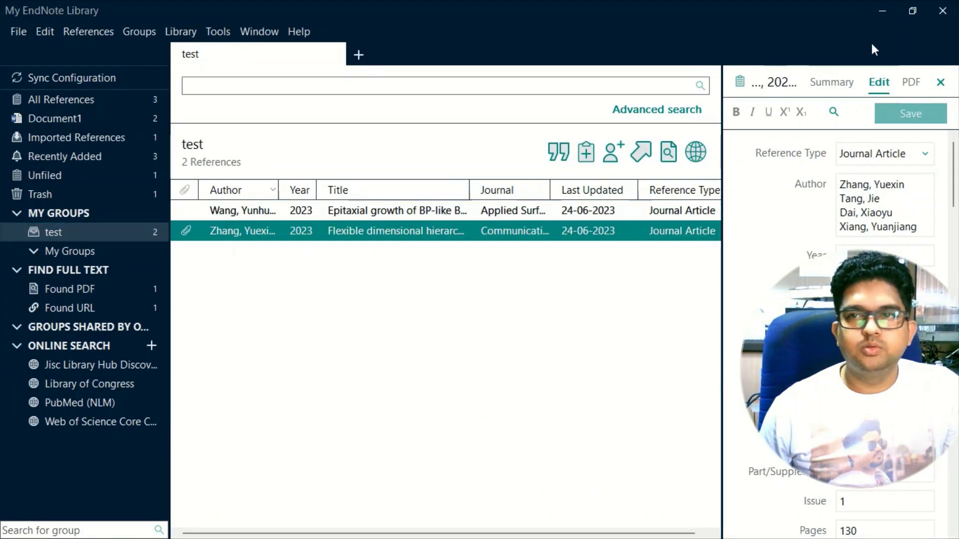
click(883, 10)
click(21, 75)
click(48, 108)
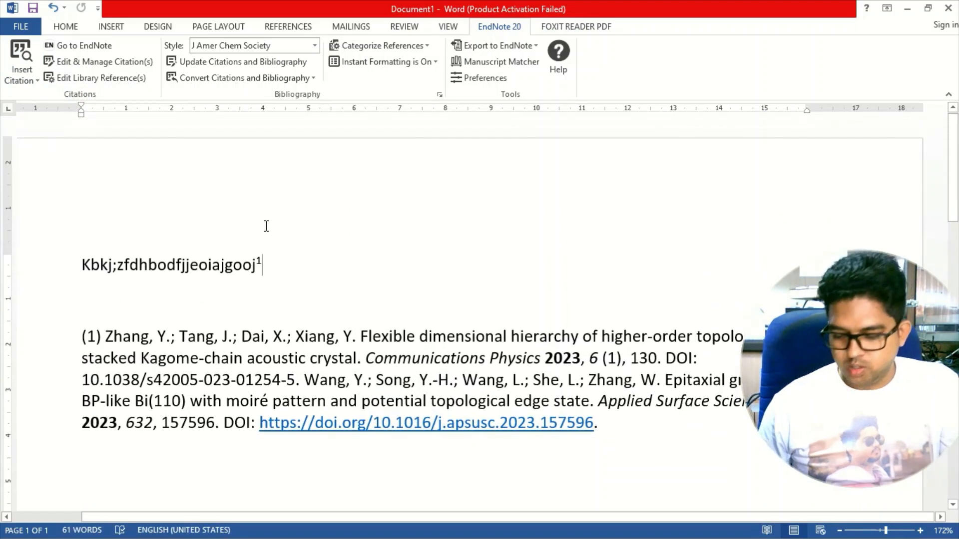
- Delete the citation at the end of the text line and update the document's citations and bibliography
key(BackSpace)
key(BackSpace)
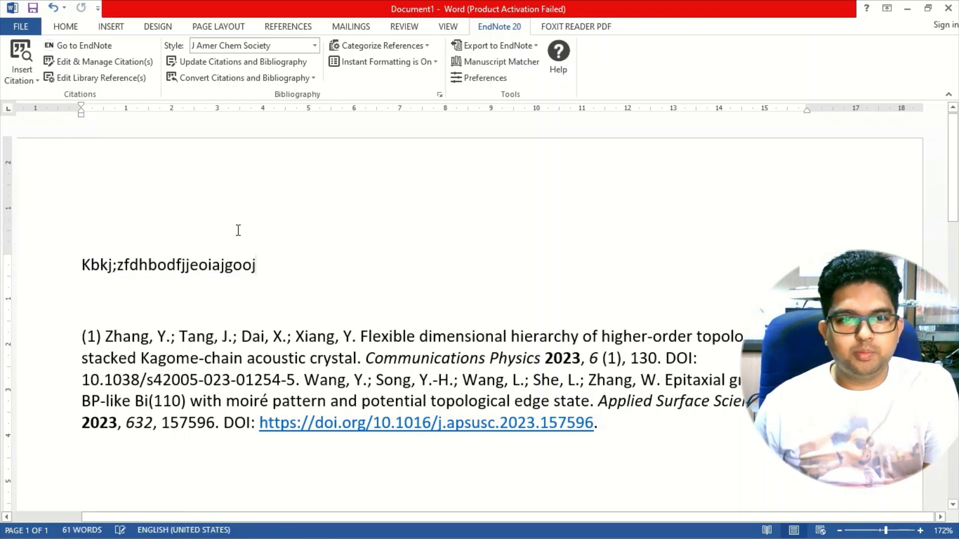
click(220, 62)
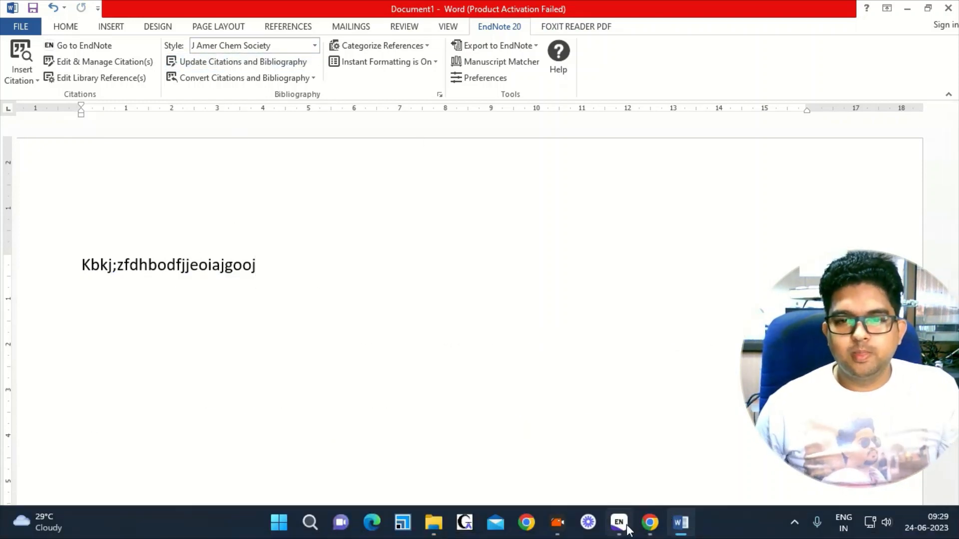
- Select both references in EndNote's test group and insert them together as one citation after the text in Word
click(624, 526)
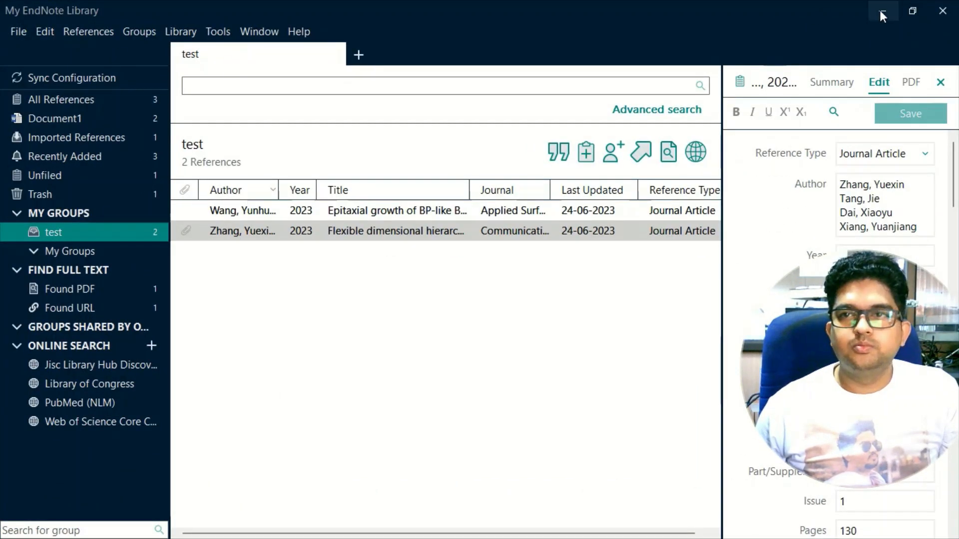
click(539, 229)
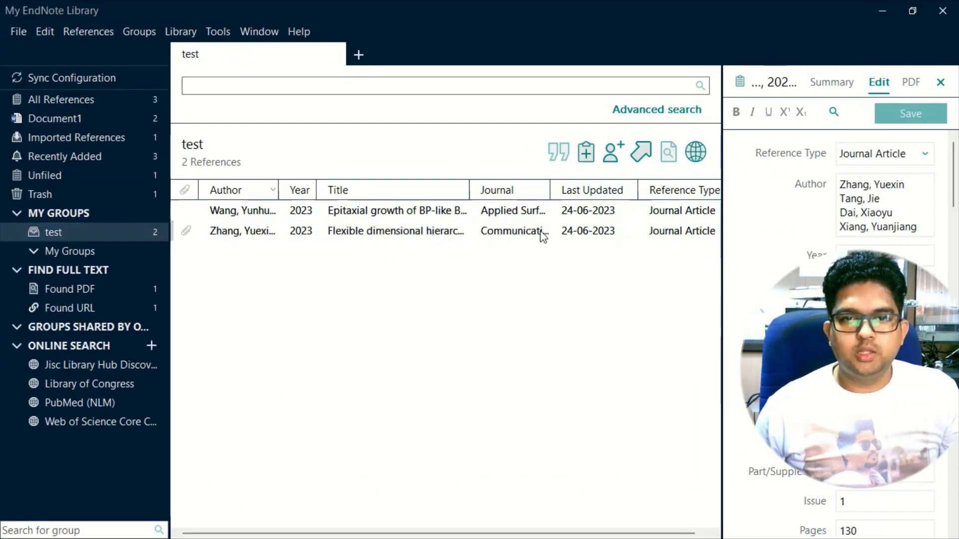
shift+click(537, 216)
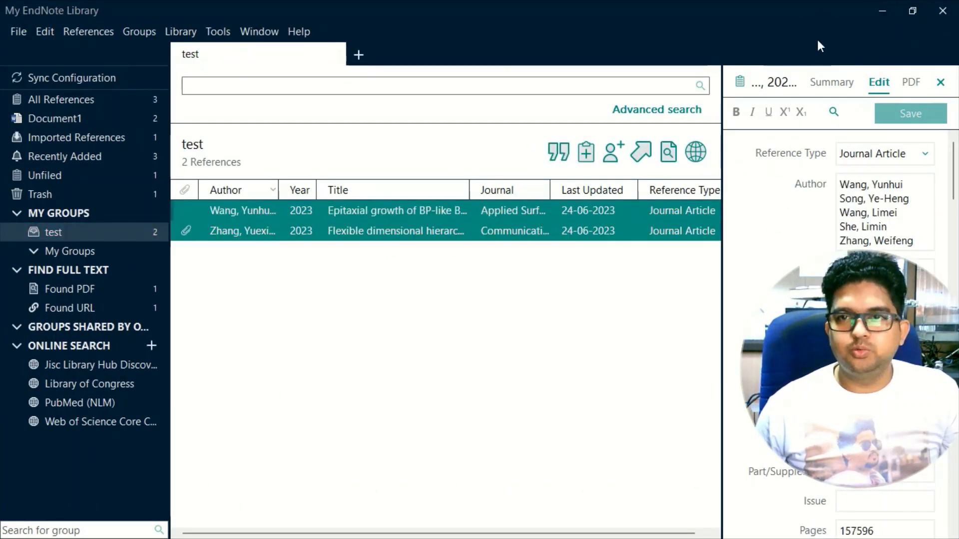
click(882, 11)
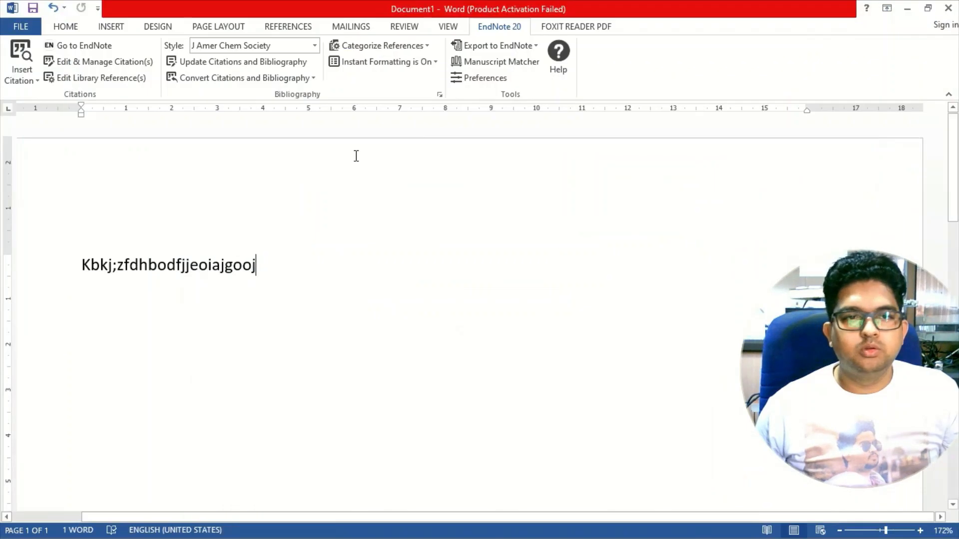
click(22, 79)
click(49, 110)
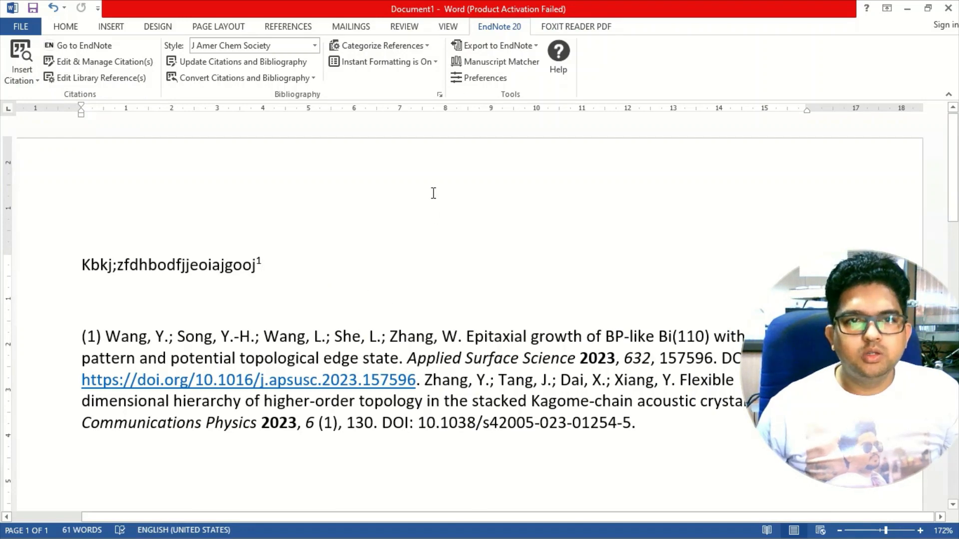
- Try the Annotated and Chicago 17th Footnote styles on the combined citation and its bibliography
scroll(628, 324, down, 2)
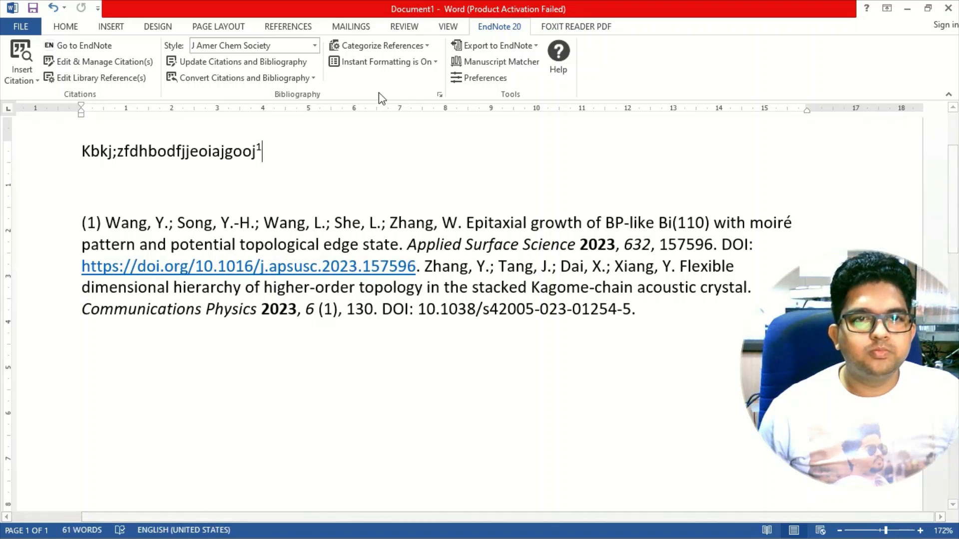
click(315, 48)
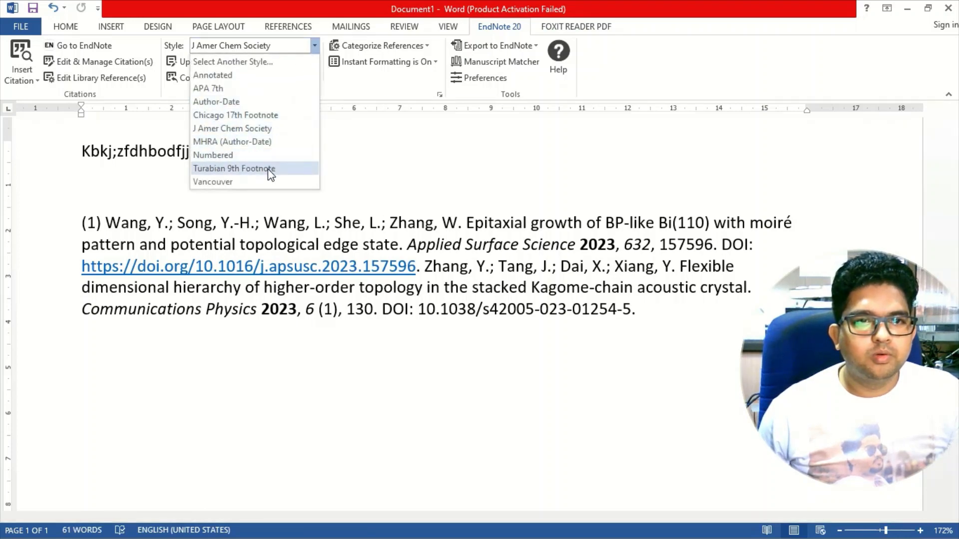
click(255, 75)
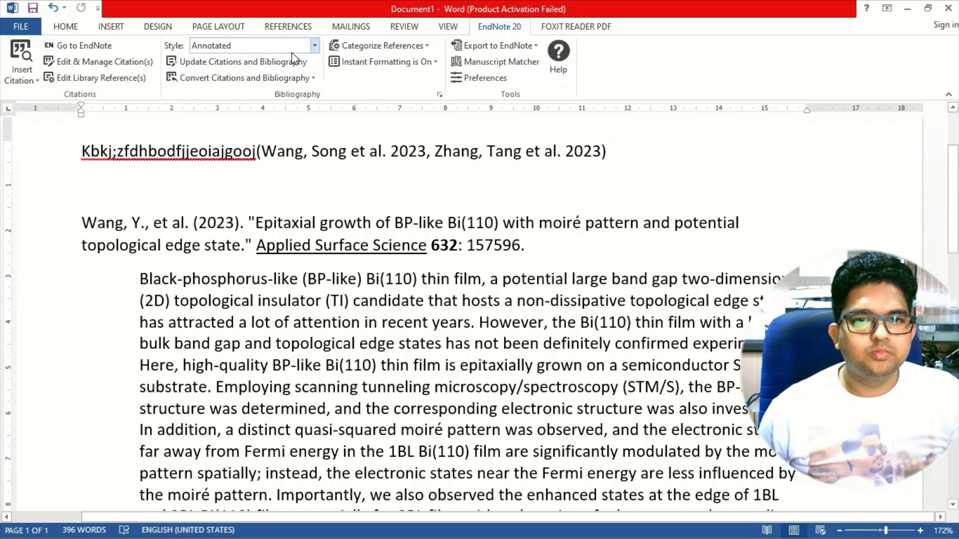
click(318, 46)
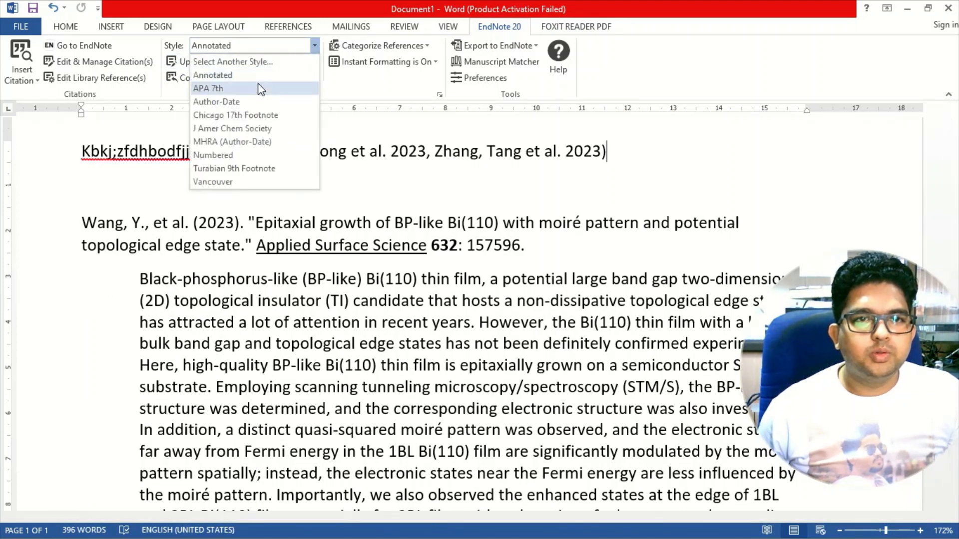
click(272, 115)
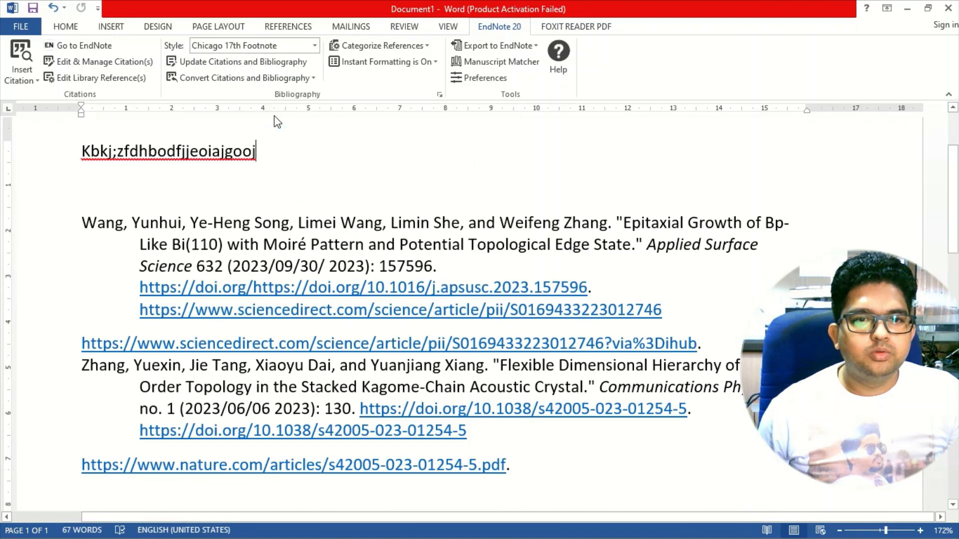
- Set the document's citation and bibliography style to Vancouver
click(315, 45)
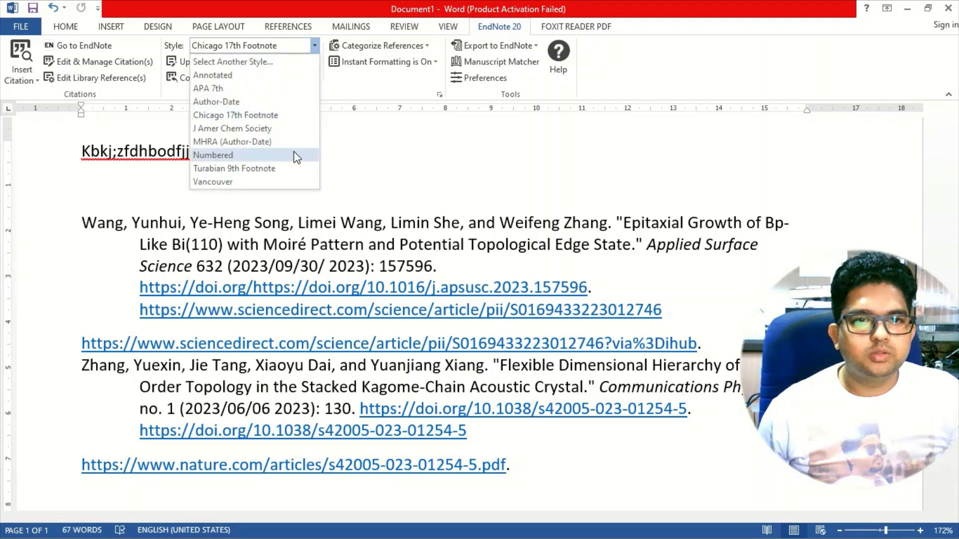
click(279, 181)
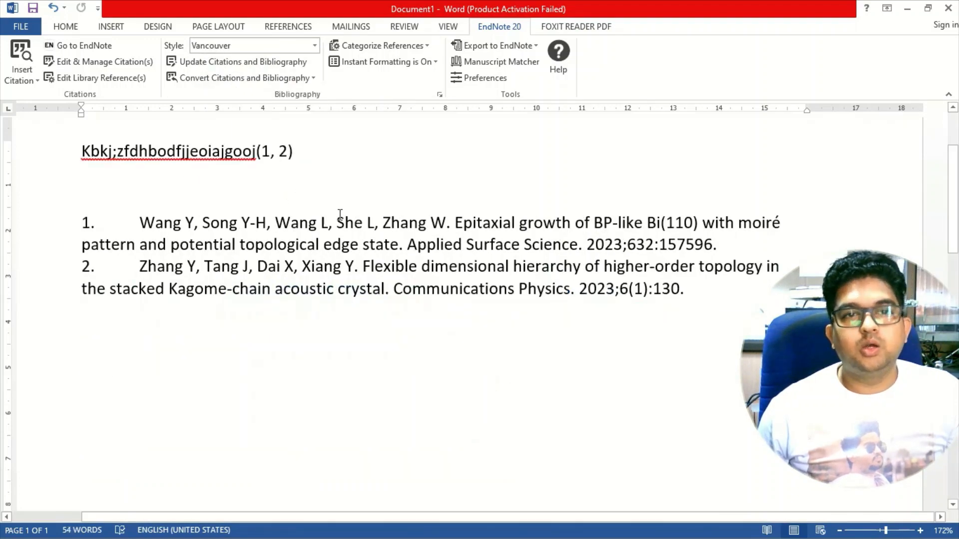
scroll(423, 289, up, 1)
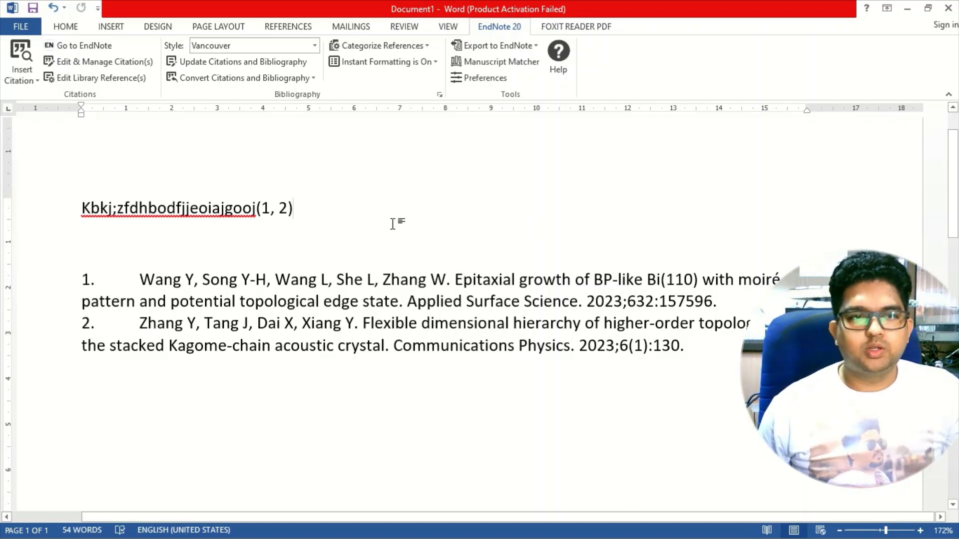
scroll(396, 263, up, 1)
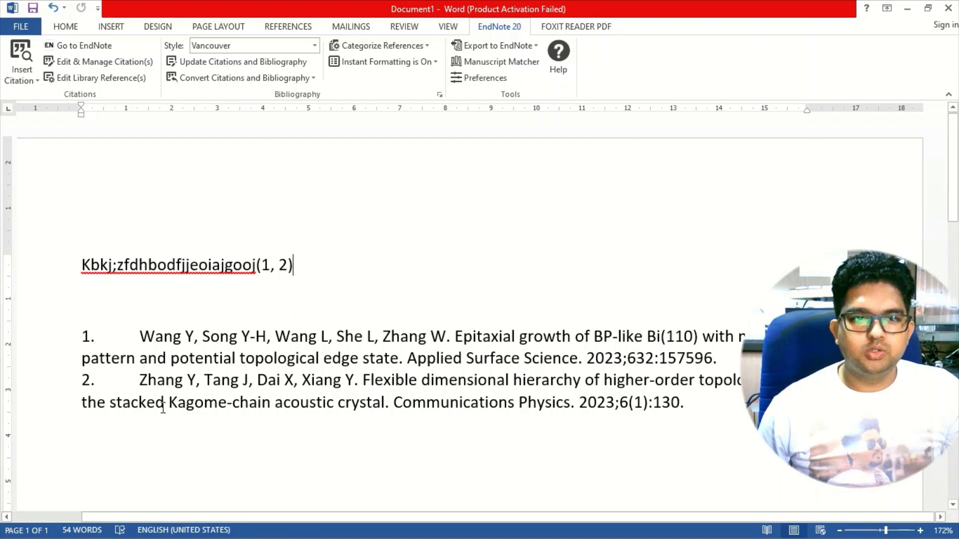
- Edit the combined citation so the "Flexible dimensional hierarchy" reference comes before the "Epitaxial growth" reference
click(58, 206)
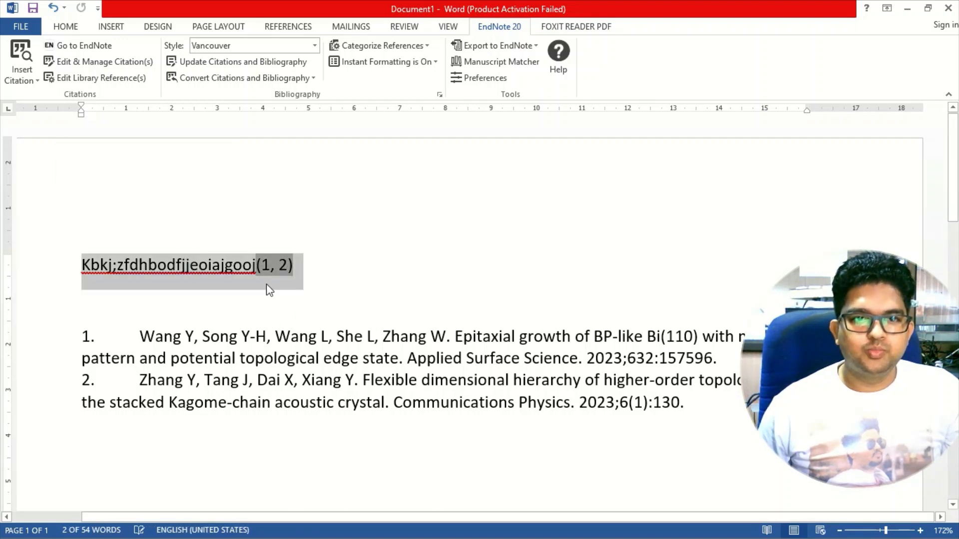
click(272, 269)
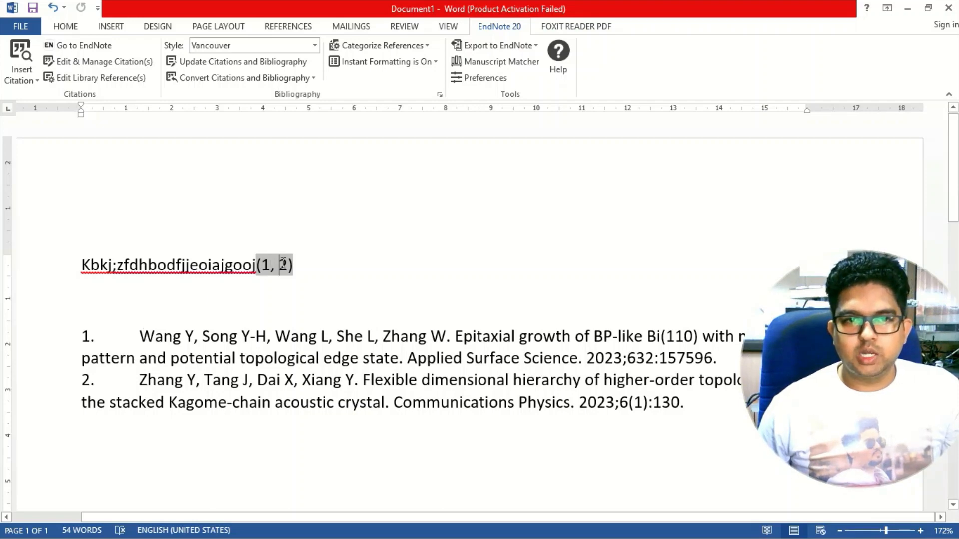
right_click(283, 264)
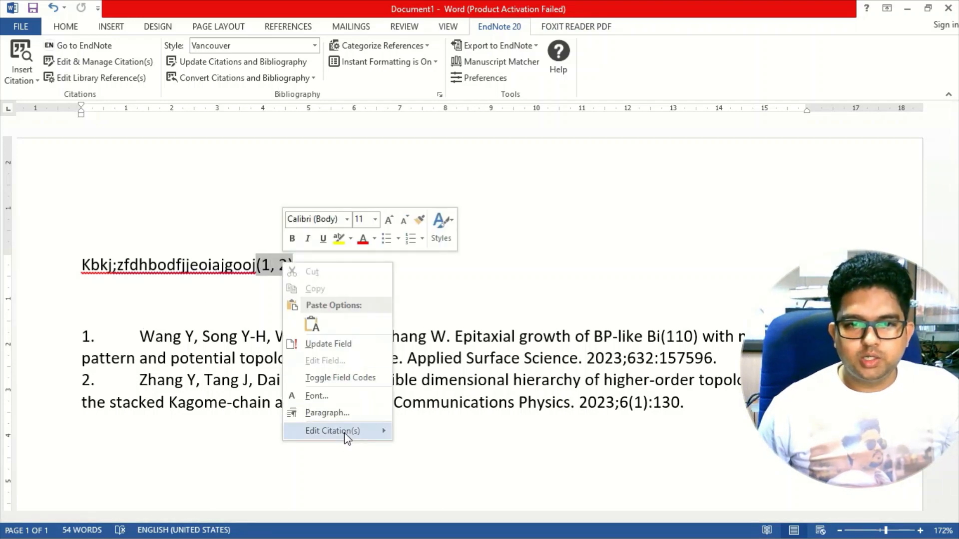
mouse_move(344, 432)
click(428, 527)
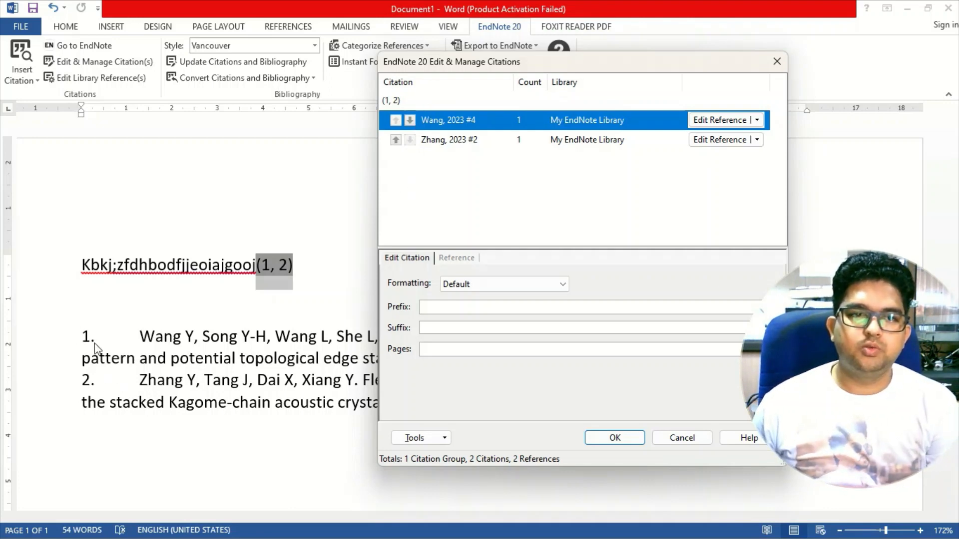
click(395, 139)
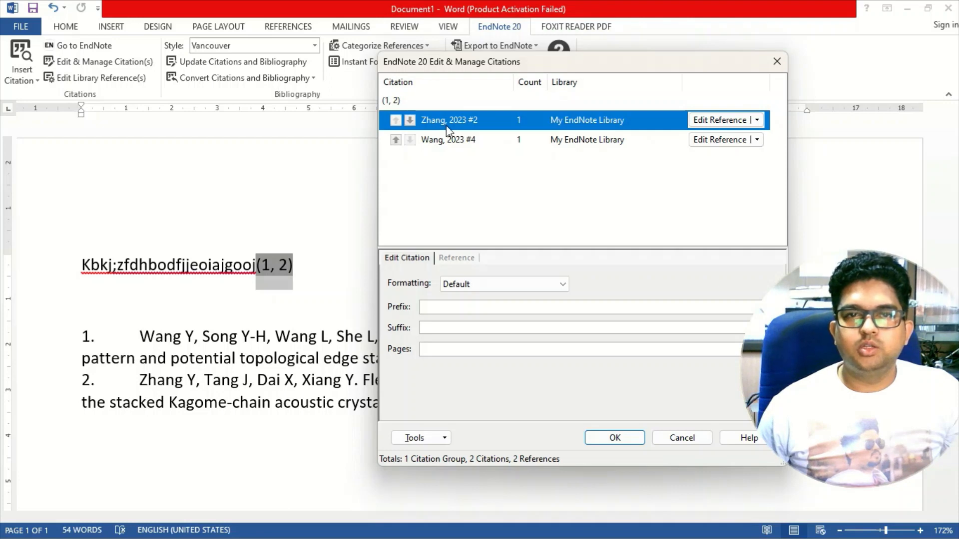
drag(474, 62, 238, 60)
click(379, 436)
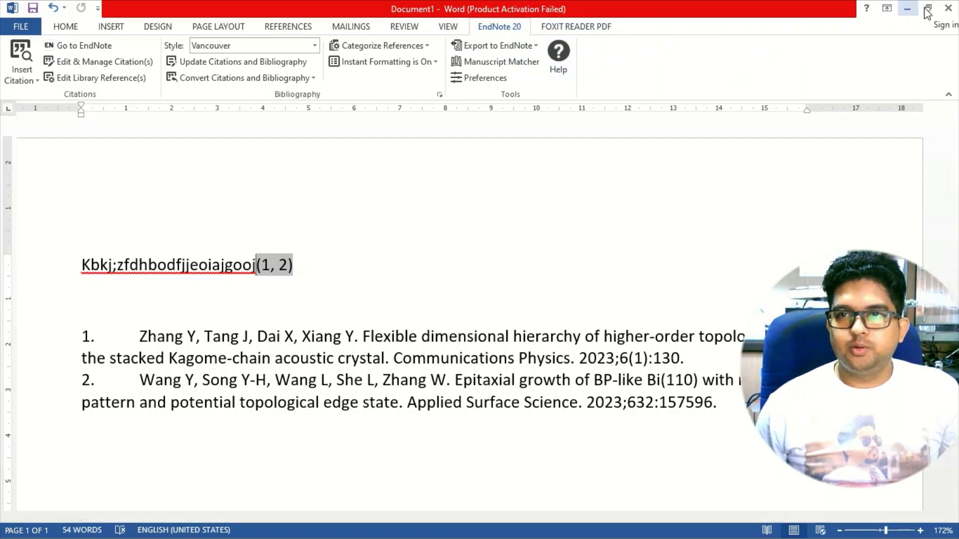
- Close the Word document without saving it and switch to EndNote
click(947, 8)
click(479, 303)
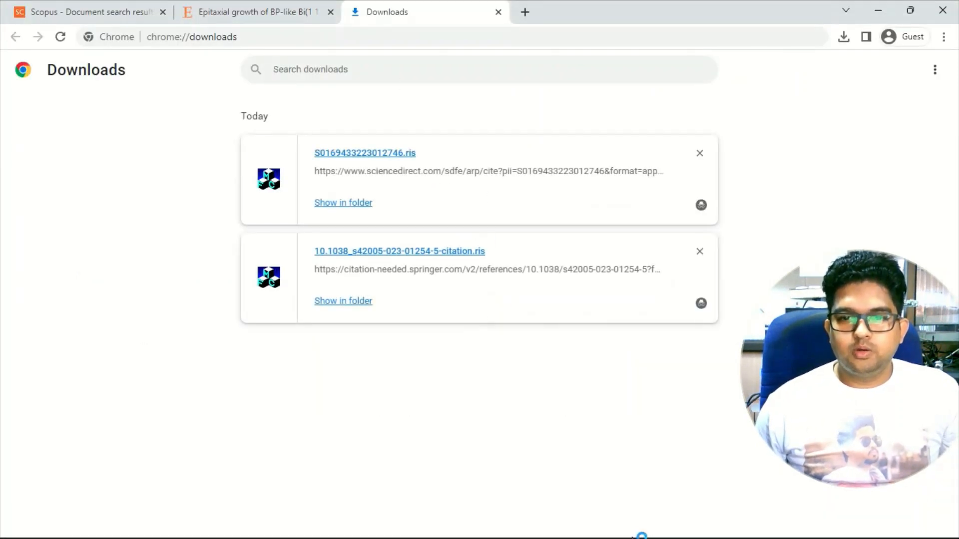
click(634, 522)
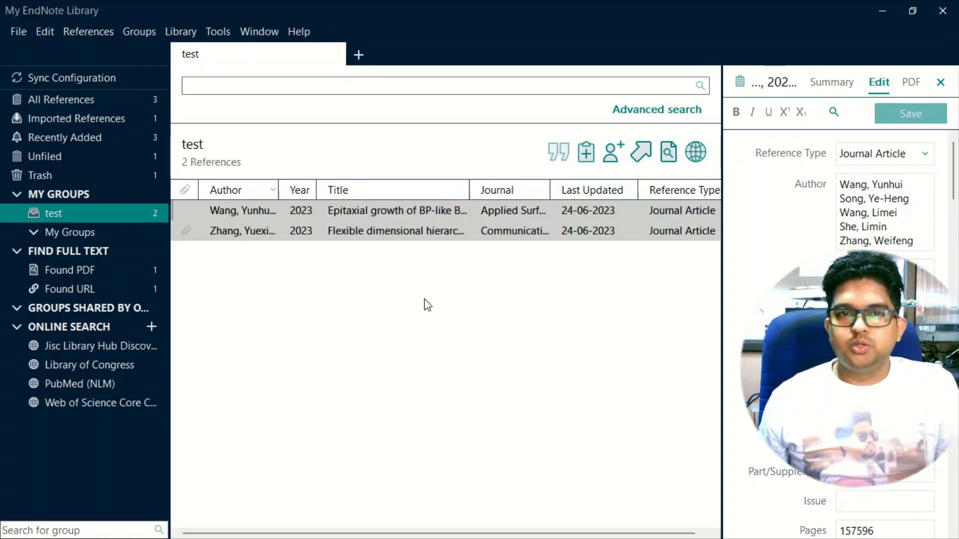
- Give both references in the test group a five-star rating
right_click(391, 214)
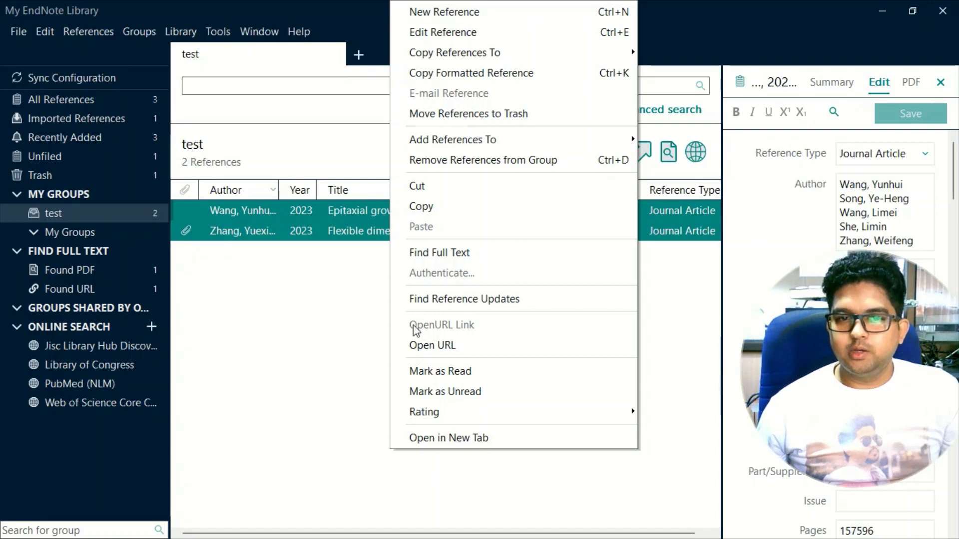
mouse_move(451, 416)
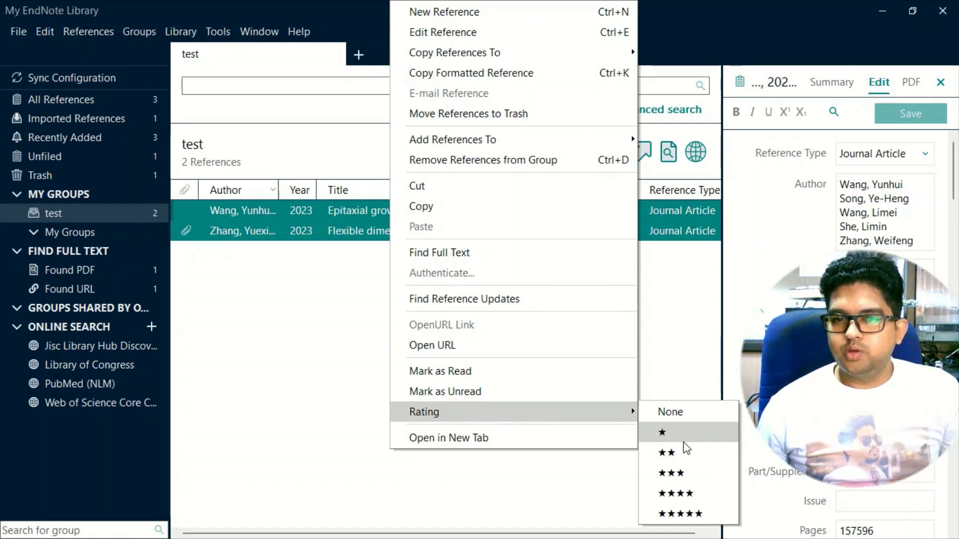
click(690, 515)
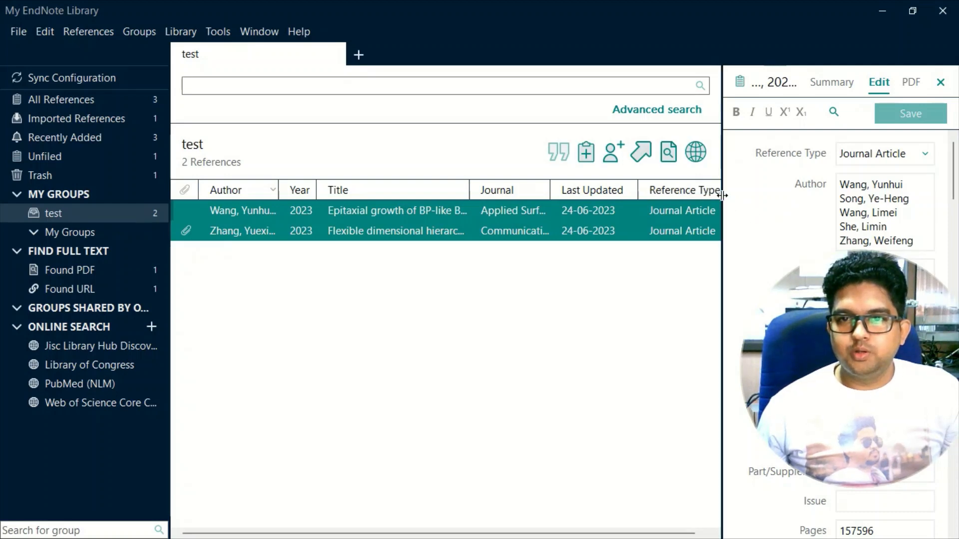
- Replace the Reference Type field in Column 9 of the library display with Rating, and deselect the references
click(712, 190)
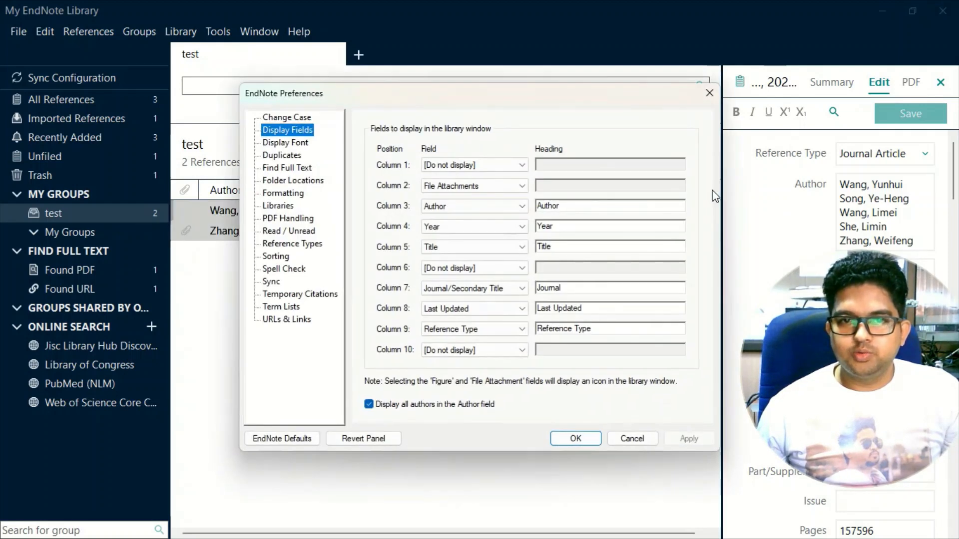
drag(454, 100, 192, 165)
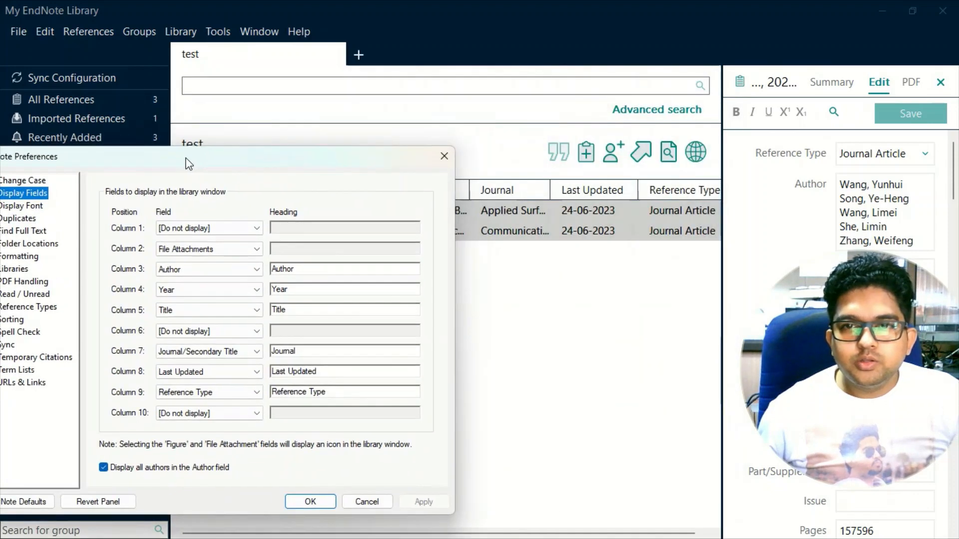
drag(275, 163, 413, 123)
click(387, 354)
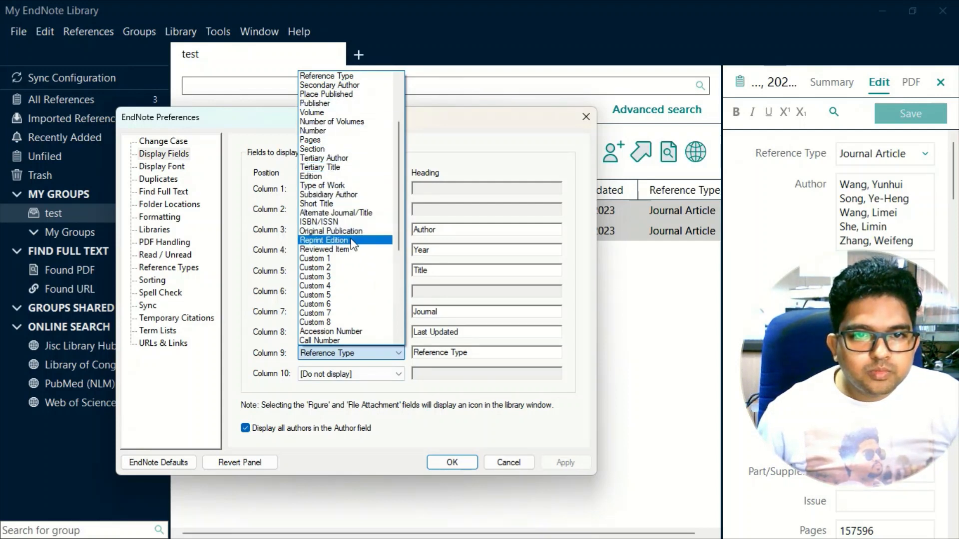
scroll(330, 280, down, 4)
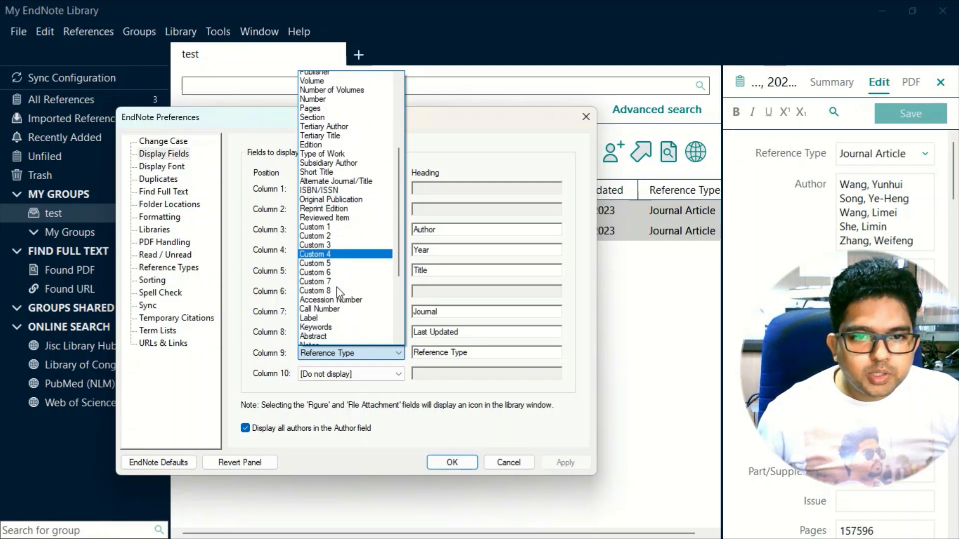
scroll(330, 307, down, 3)
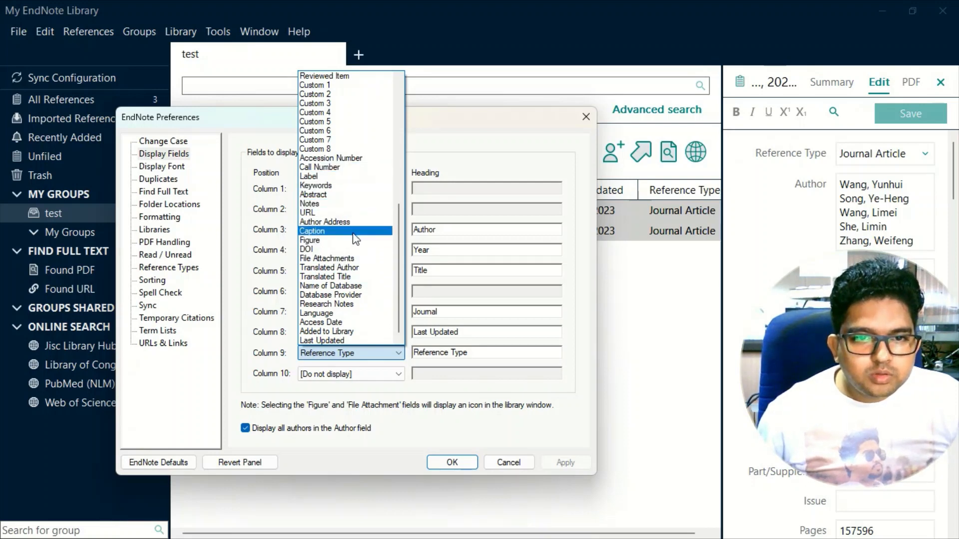
drag(400, 273, 389, 166)
click(320, 113)
click(451, 462)
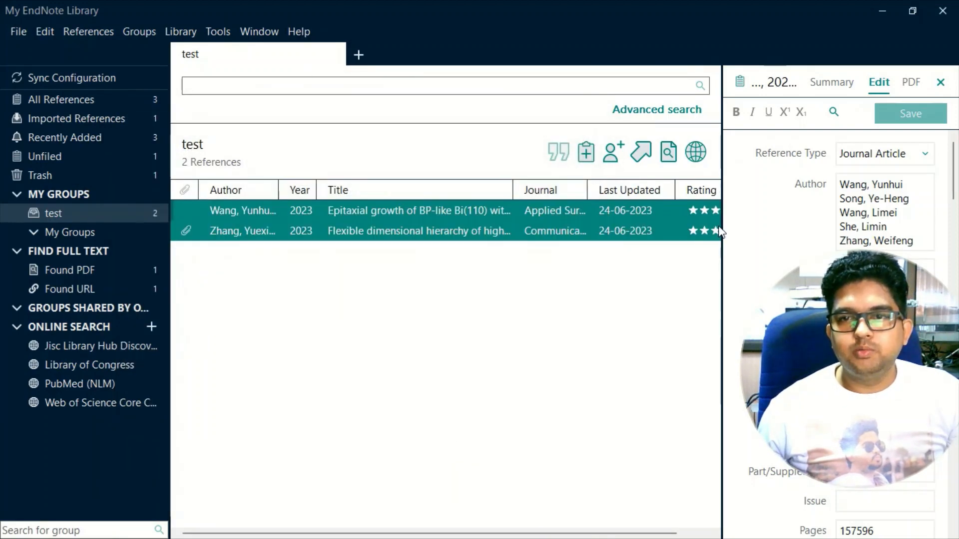
click(678, 260)
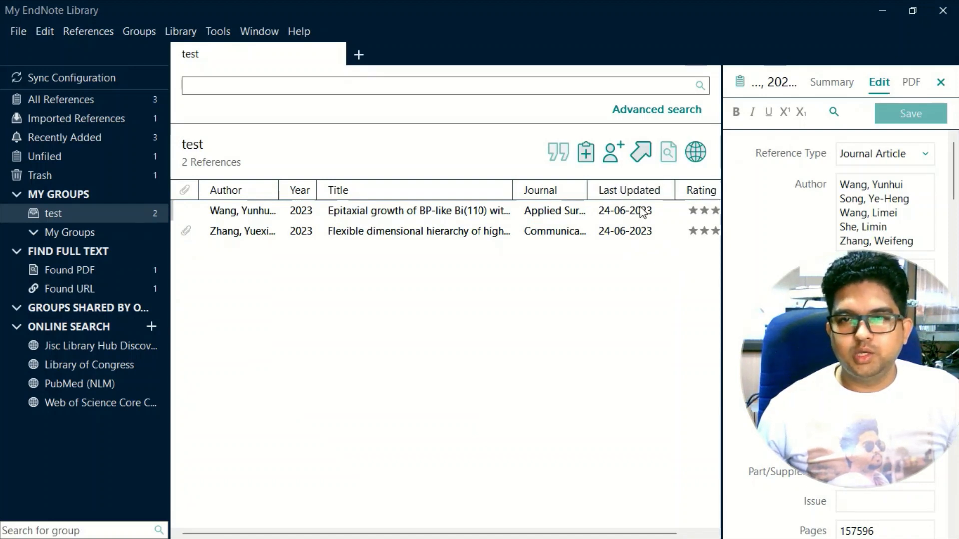
- Examine the fields available for Column 7 in the display field preferences and close the preferences without changing anything
click(713, 187)
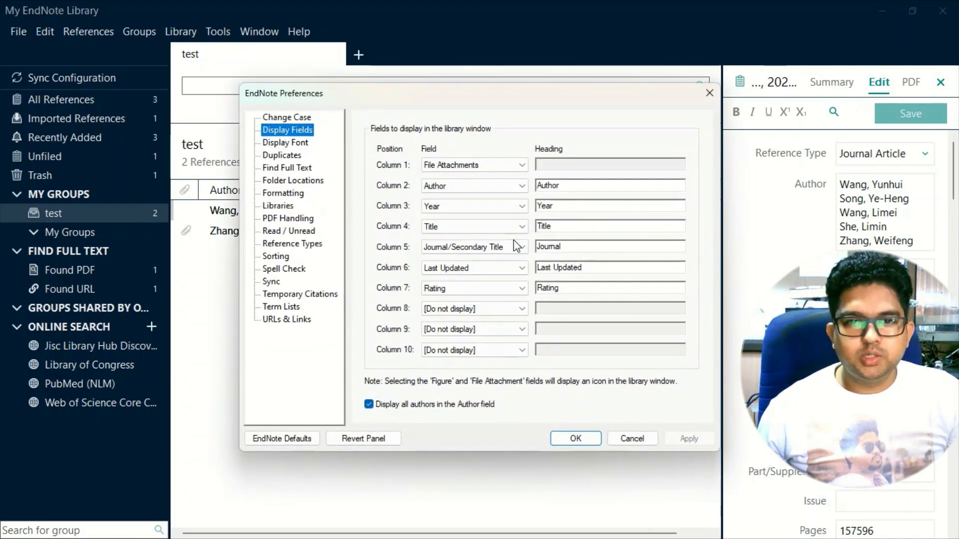
click(474, 288)
scroll(464, 169, up, 5)
scroll(464, 170, up, 5)
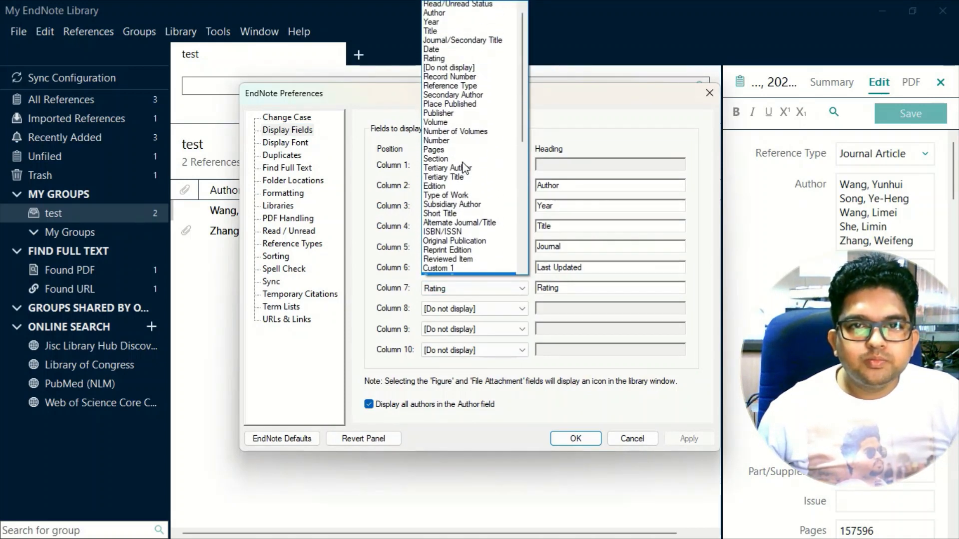
drag(522, 75, 523, 201)
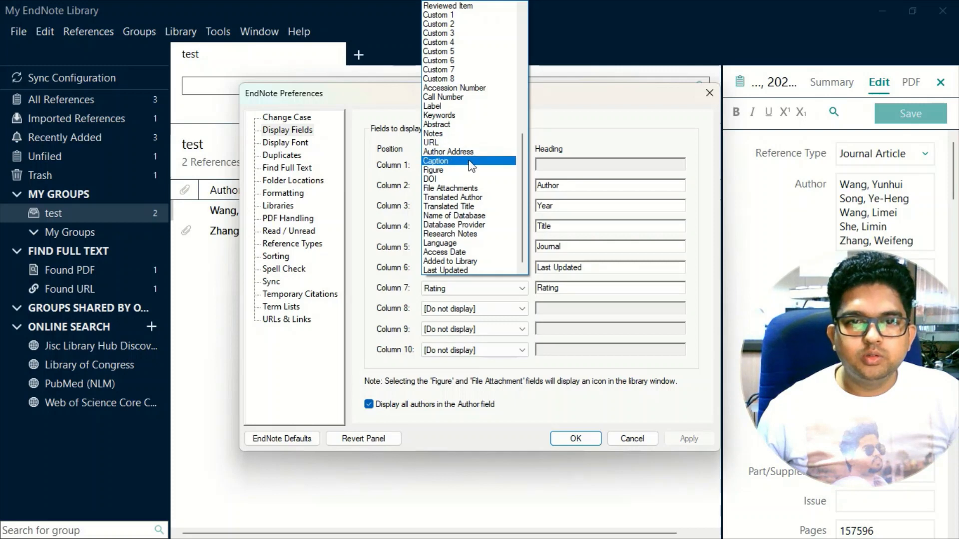
click(581, 106)
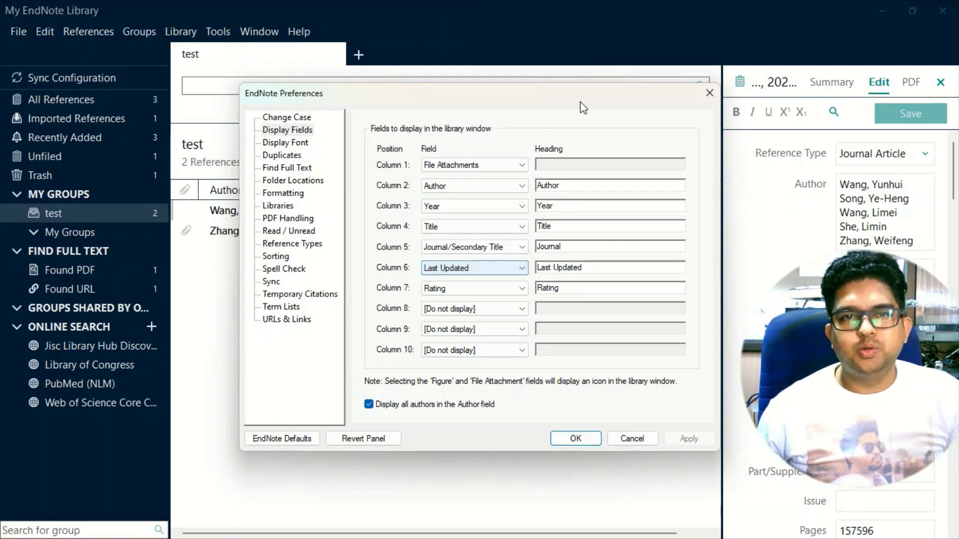
click(709, 93)
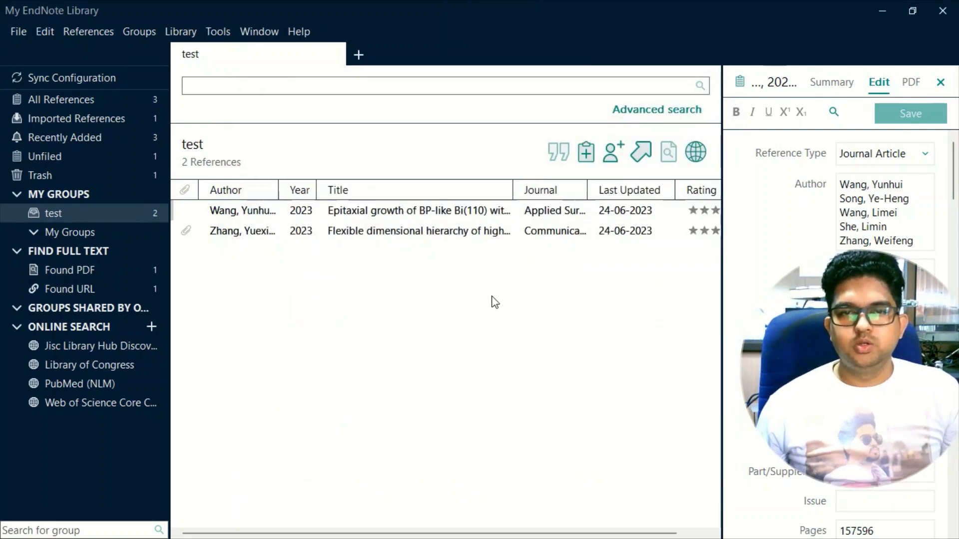